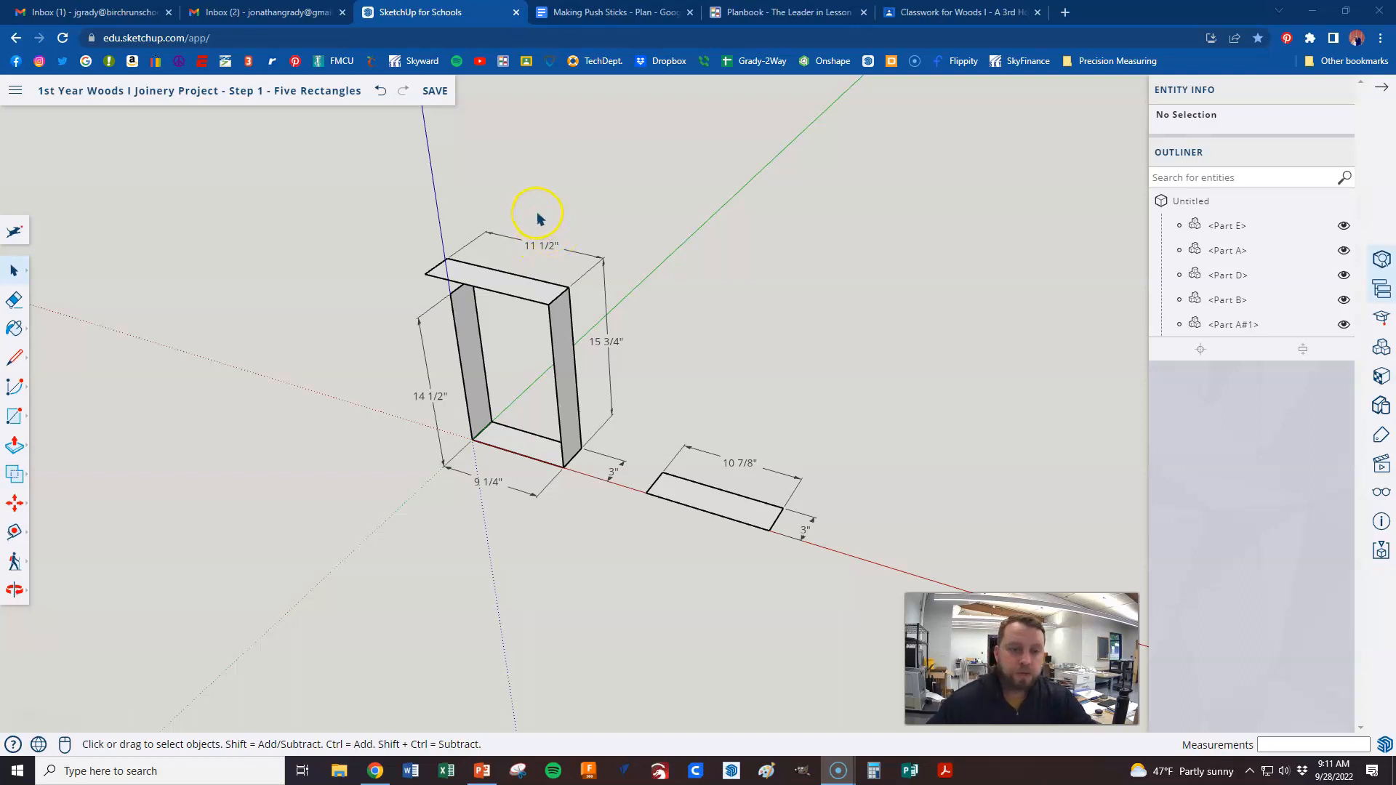
Open the top board's component for editing and push/pull its face upward to a thickness of 1 1/4".
{"action": "scroll", "coordinate": [533, 236], "scroll_direction": "up", "scroll_amount": 2}
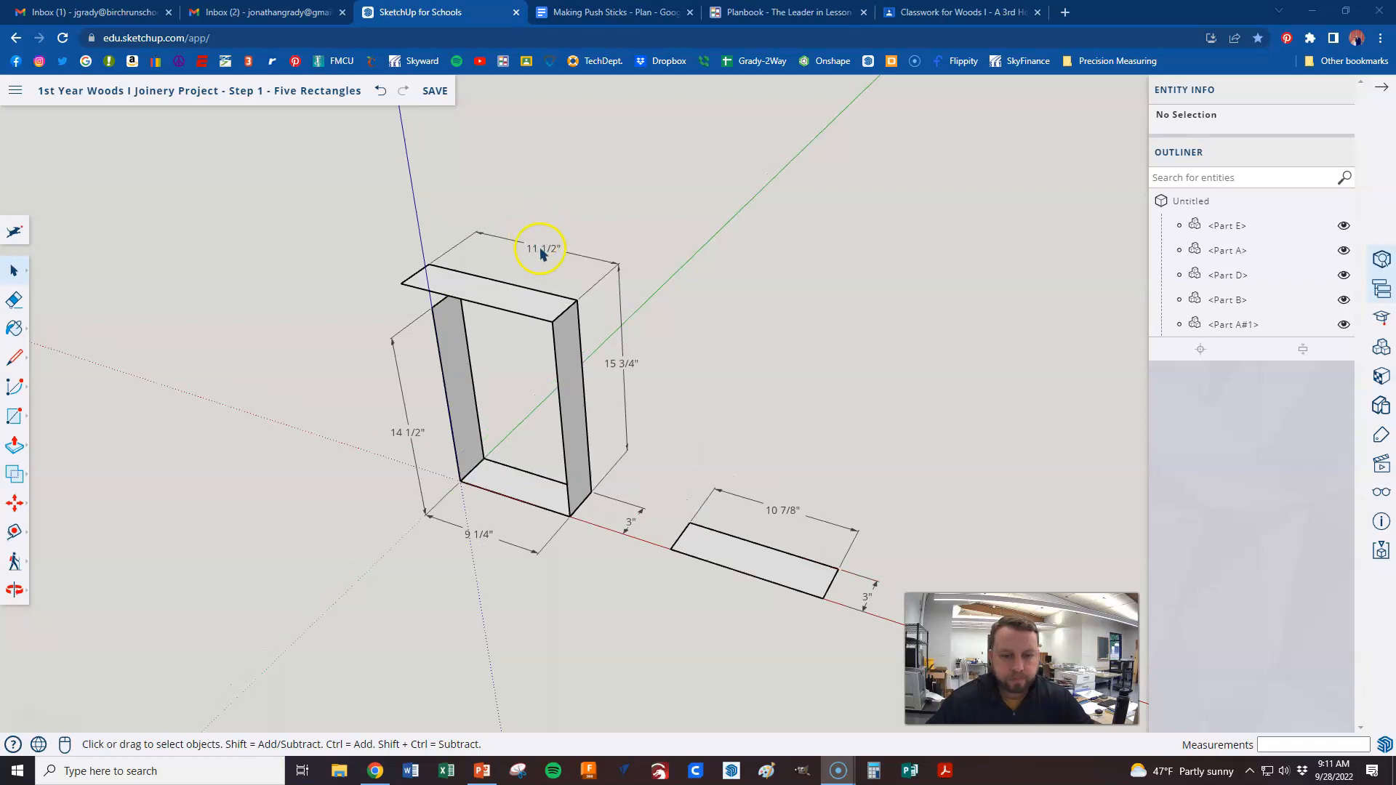
{"action": "scroll", "coordinate": [558, 263], "scroll_direction": "up", "scroll_amount": 1}
{"action": "scroll", "coordinate": [826, 624], "scroll_direction": "up", "scroll_amount": 1}
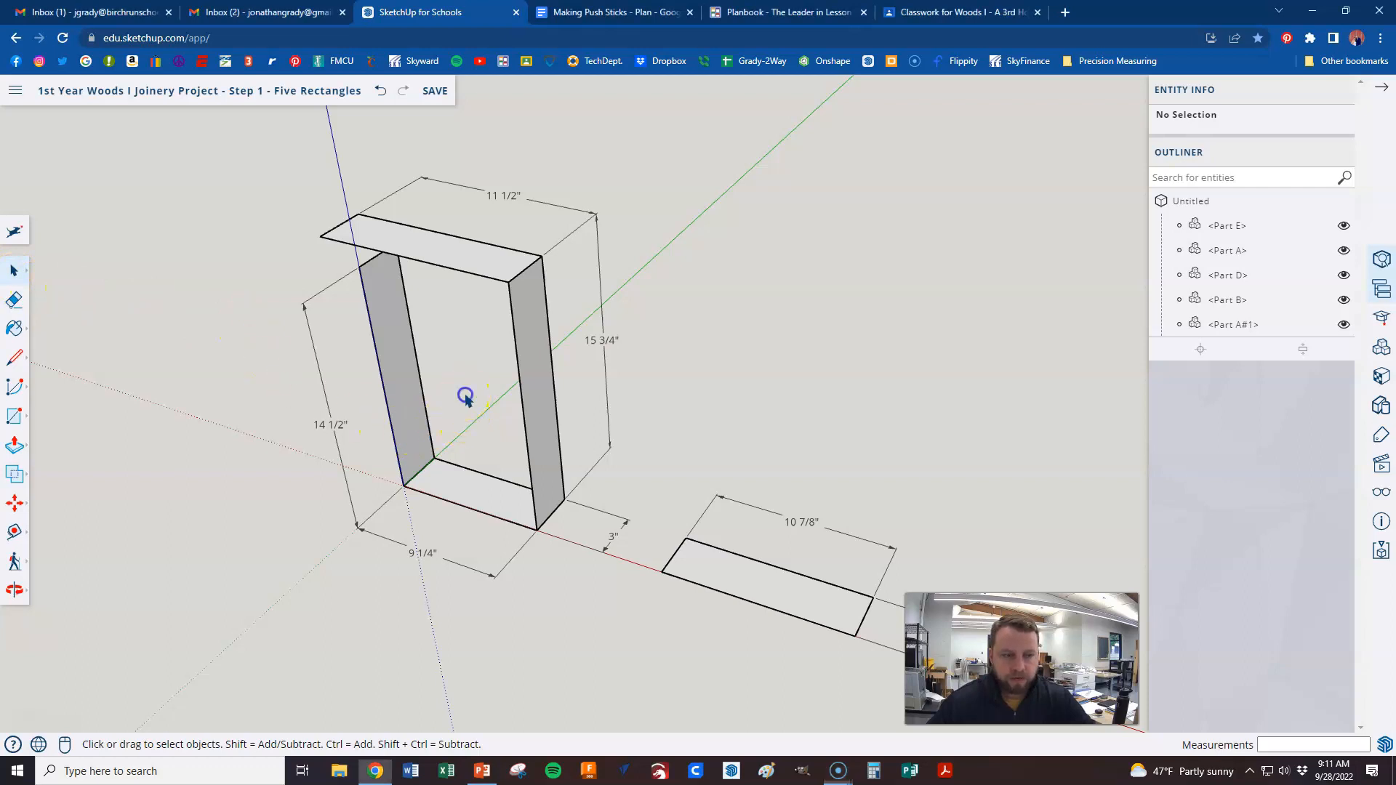
{"action": "left_click", "coordinate": [460, 253]}
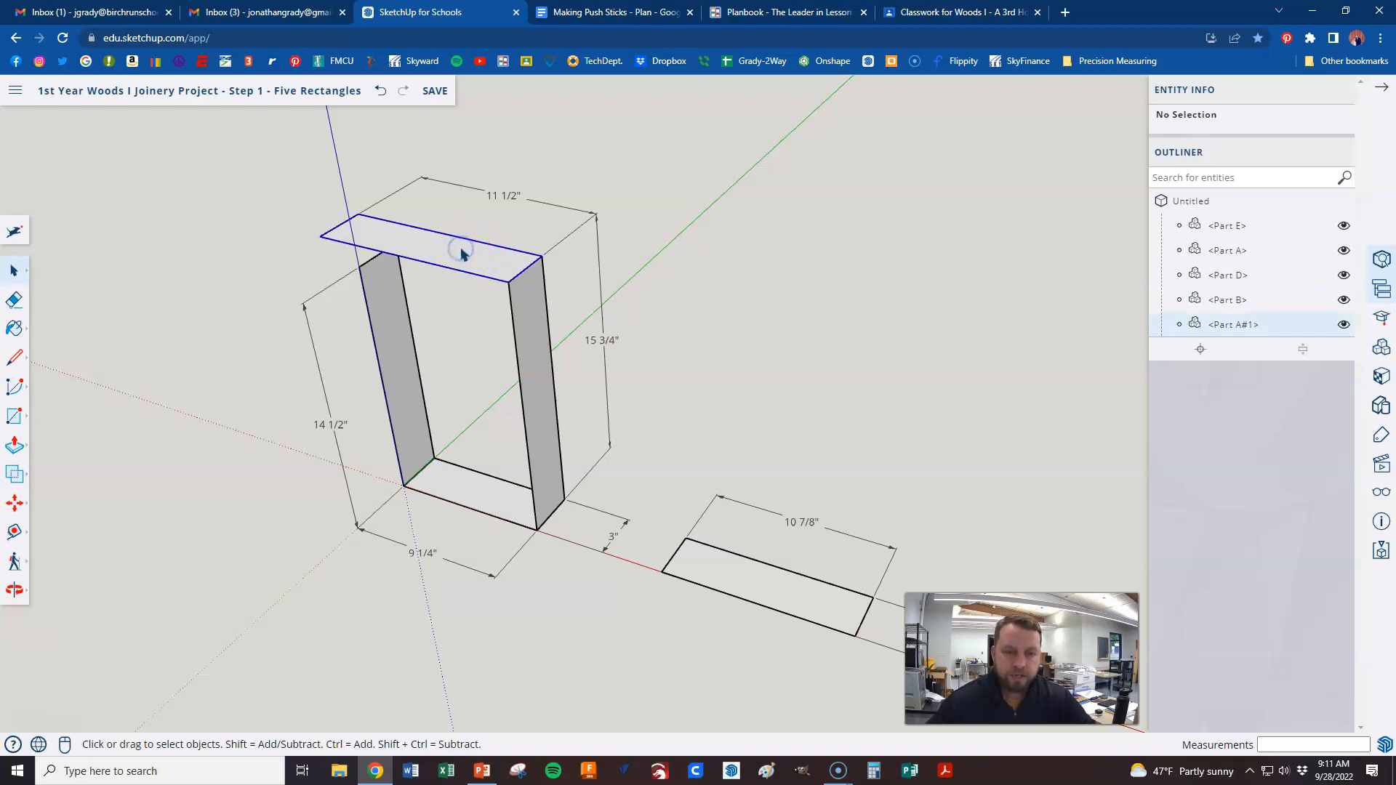
{"action": "left_click", "coordinate": [504, 221]}
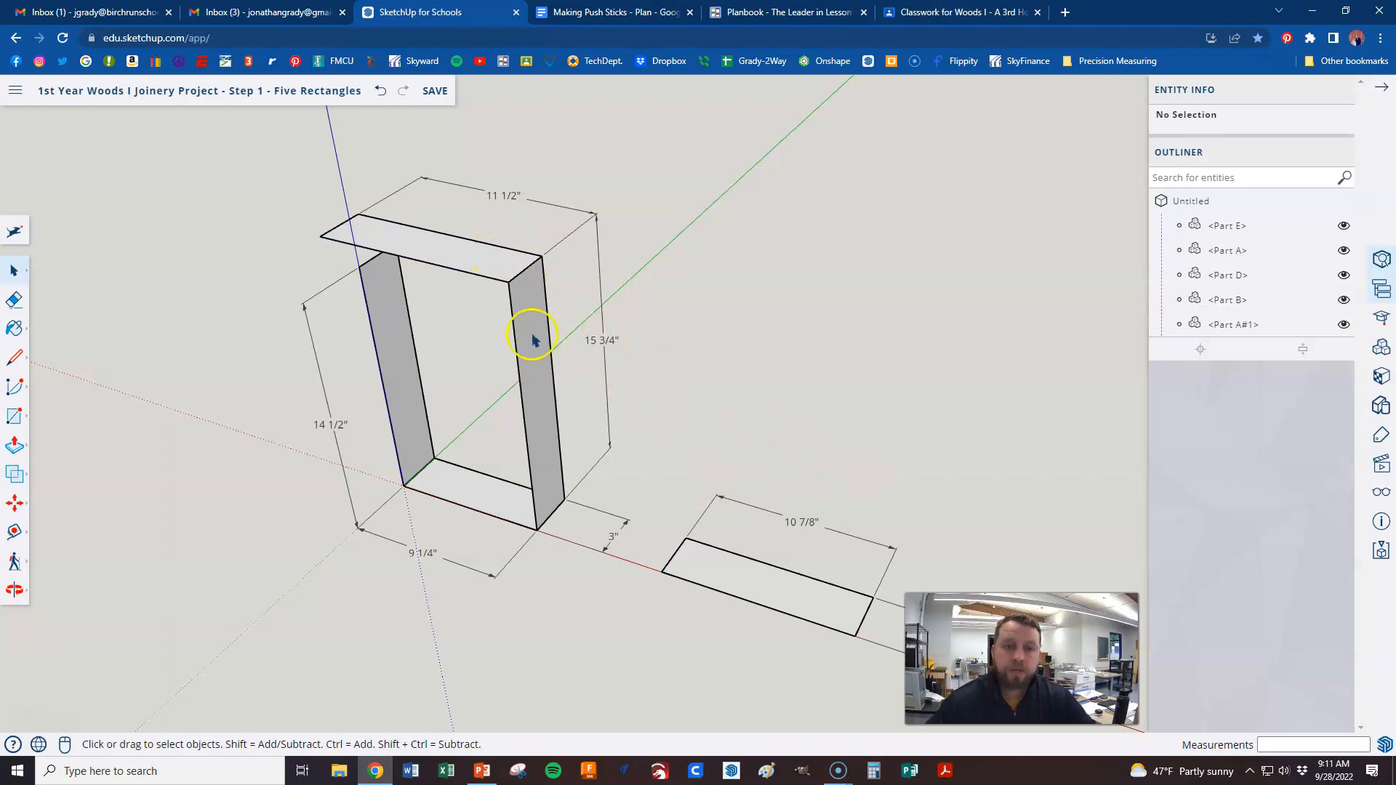
{"action": "double_click", "coordinate": [462, 252]}
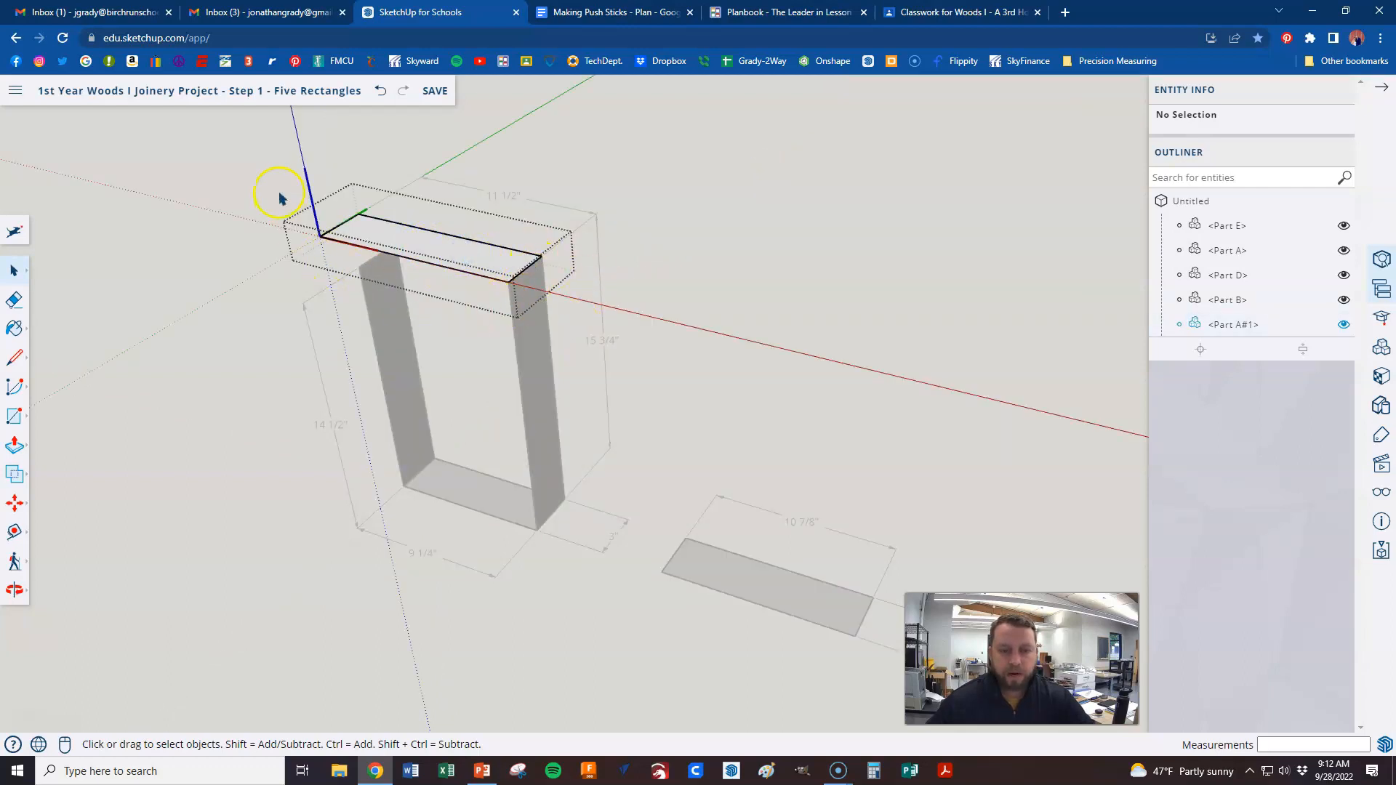
{"action": "scroll", "coordinate": [340, 213], "scroll_direction": "up", "scroll_amount": 2}
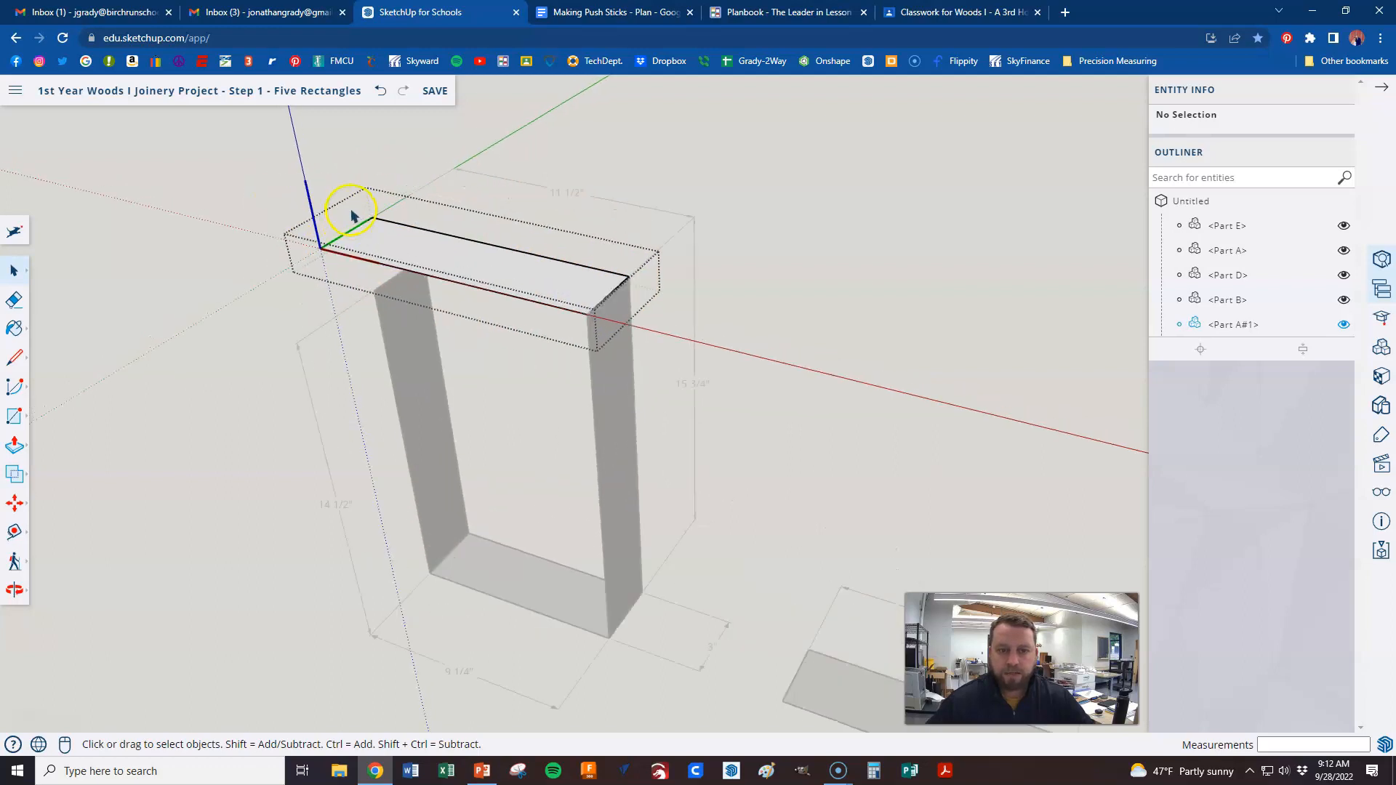
{"action": "scroll", "coordinate": [489, 414], "scroll_direction": "up", "scroll_amount": 2}
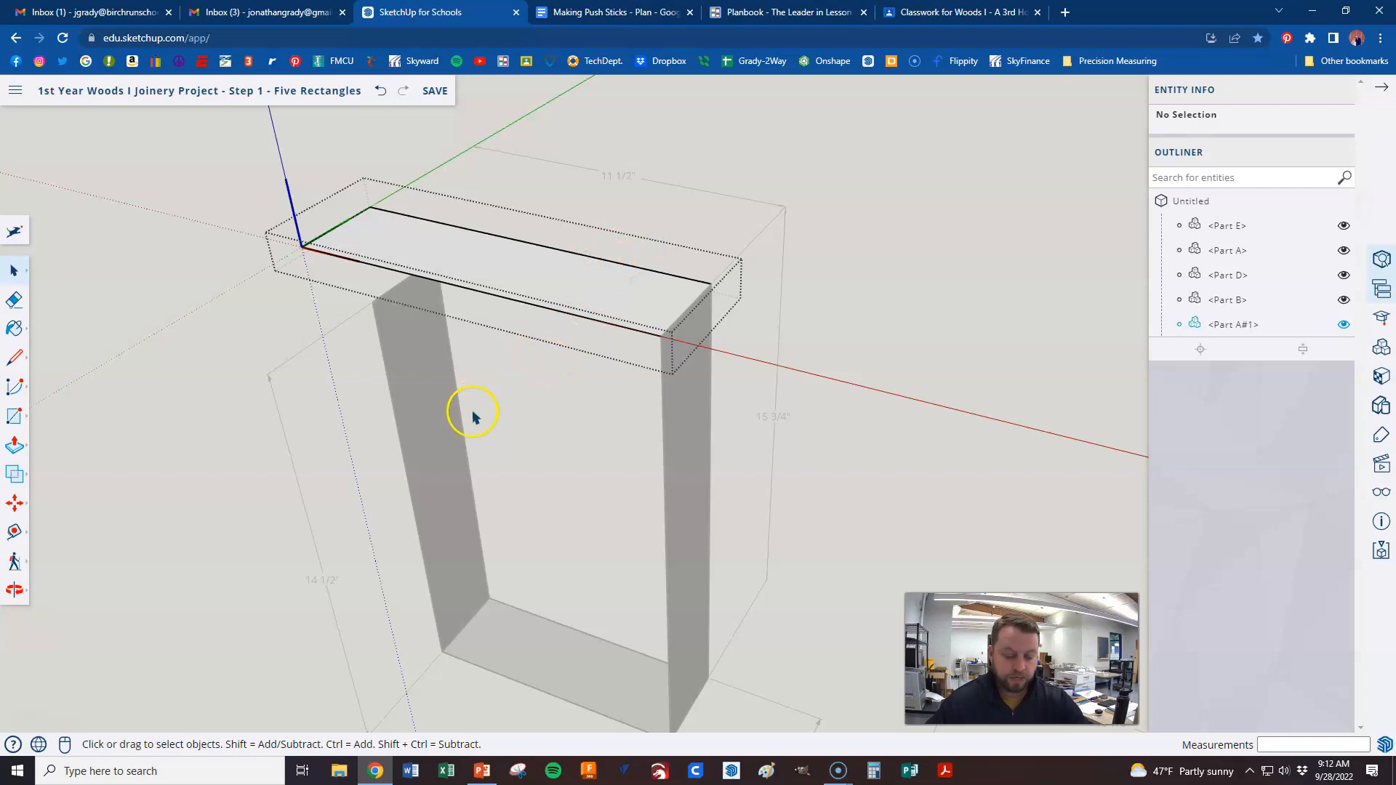
{"action": "key", "text": "p"}
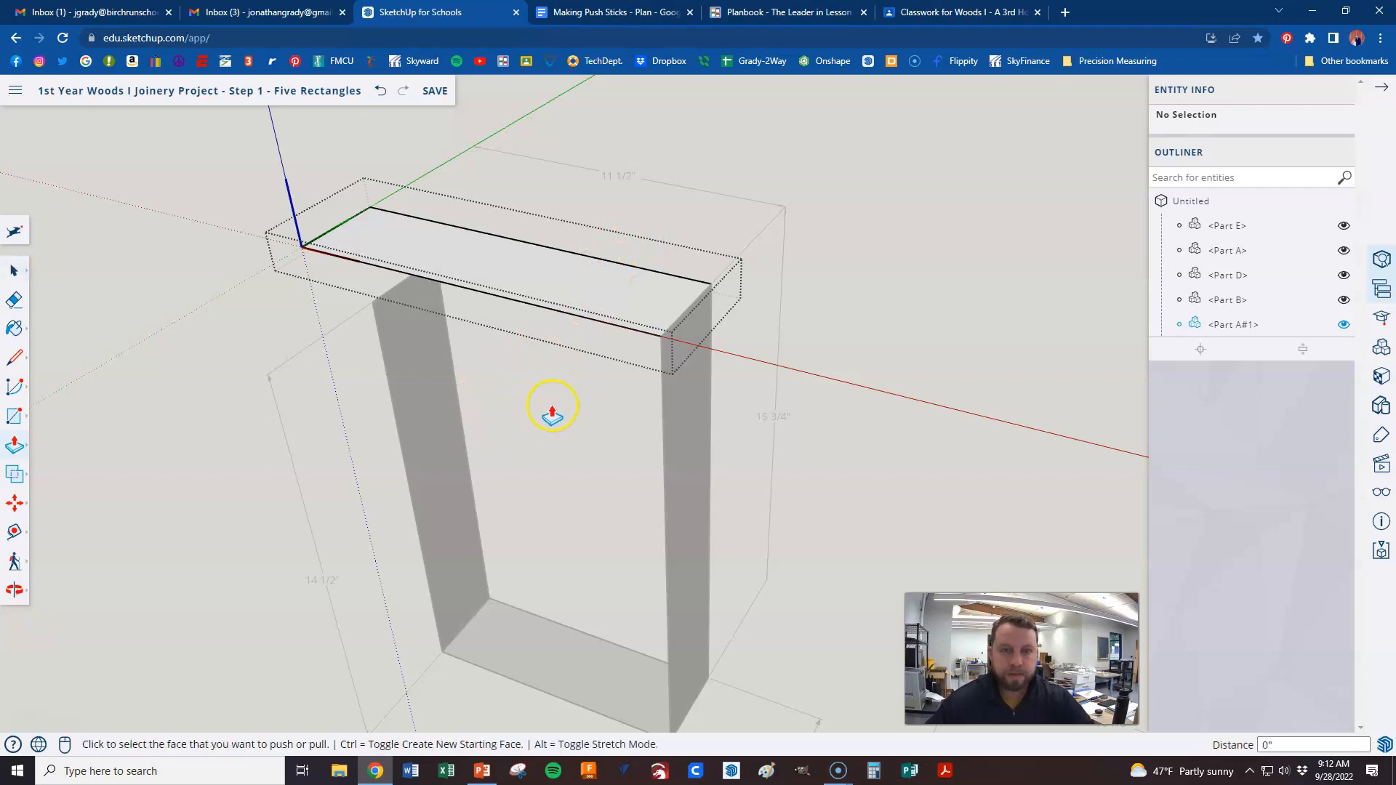
{"action": "left_click", "coordinate": [583, 302]}
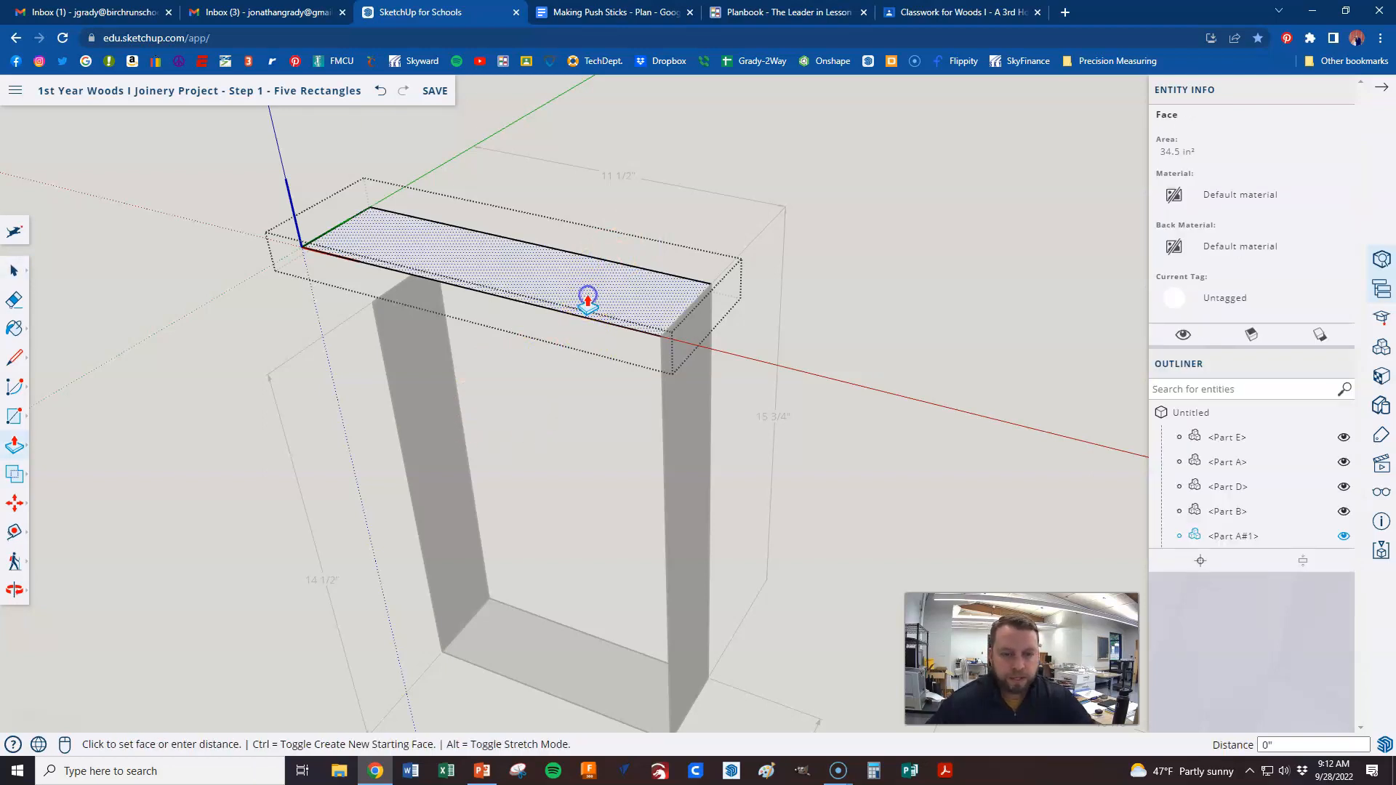
{"action": "left_click_drag", "start_coordinate": [587, 304], "coordinate": [587, 231]}
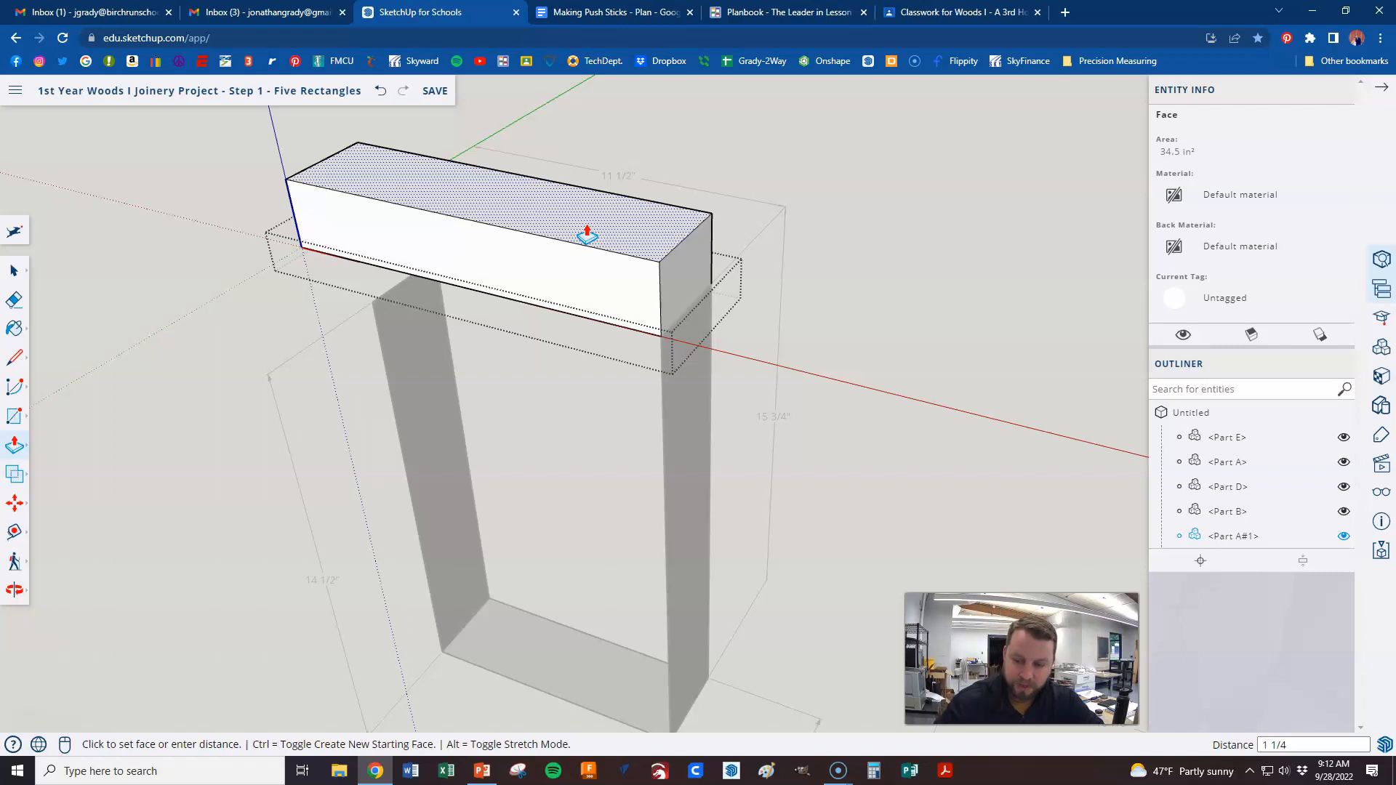
{"action": "key", "text": "Return"}
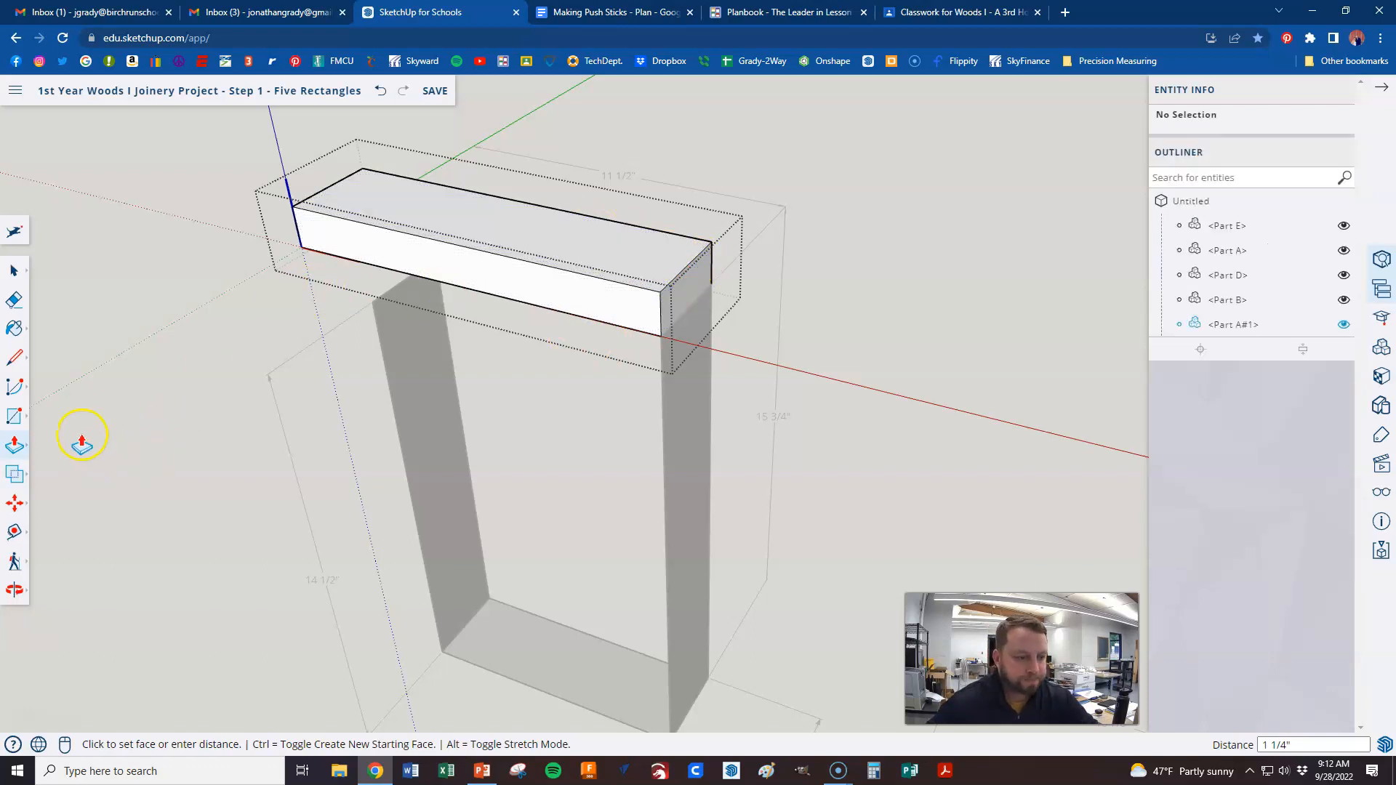
Create filled 3D text reading "A" with a height of 2" and text extrusion turned off.
{"action": "left_click", "coordinate": [15, 419]}
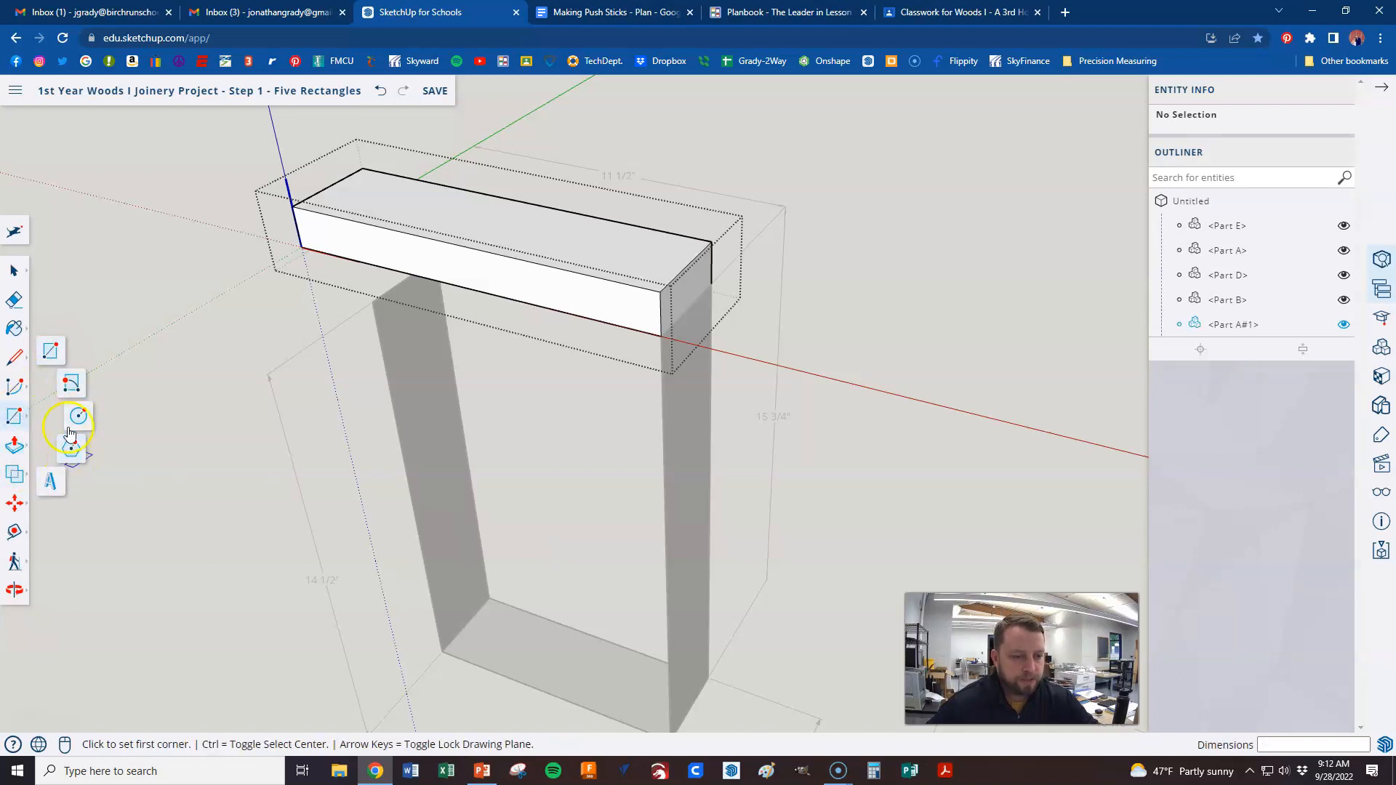
{"action": "left_click", "coordinate": [50, 481]}
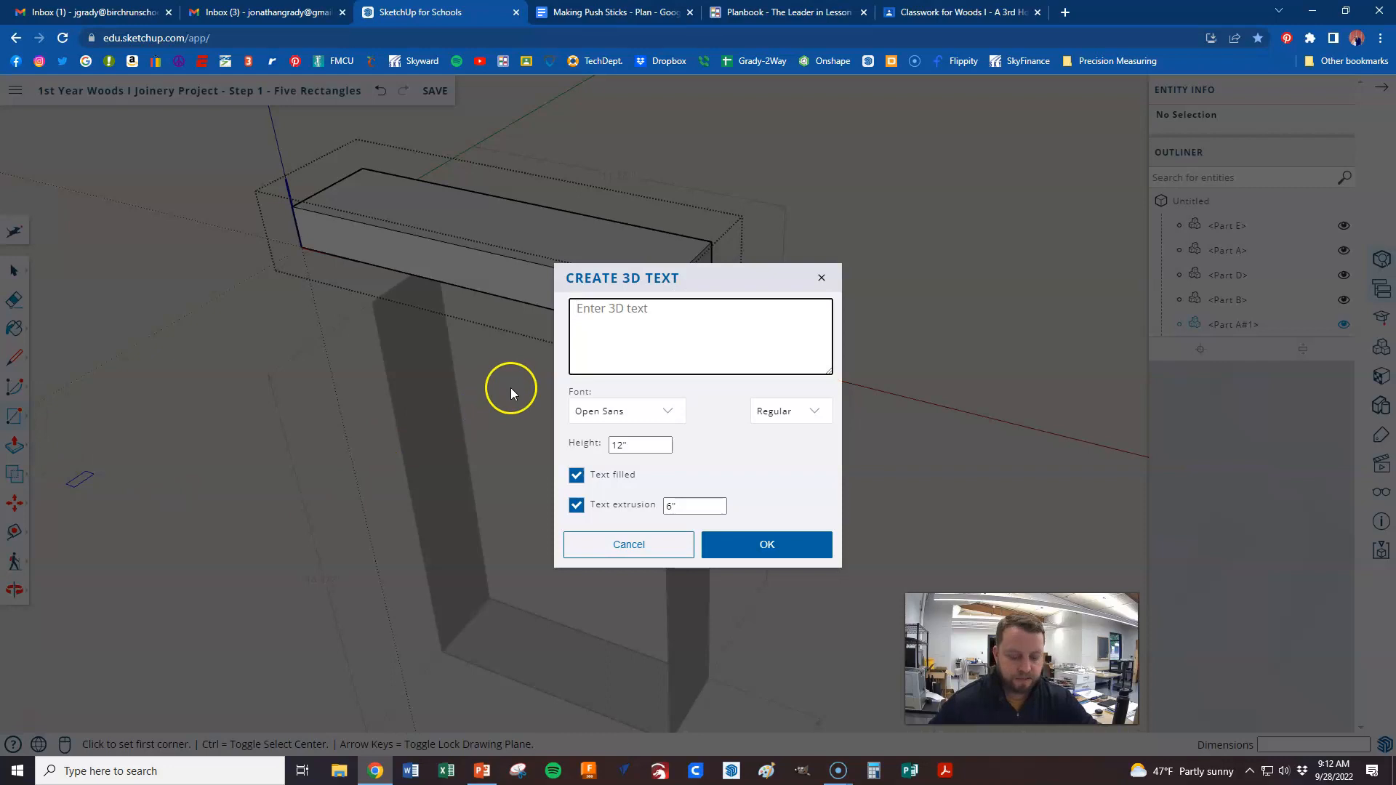
{"action": "type", "text": "A"}
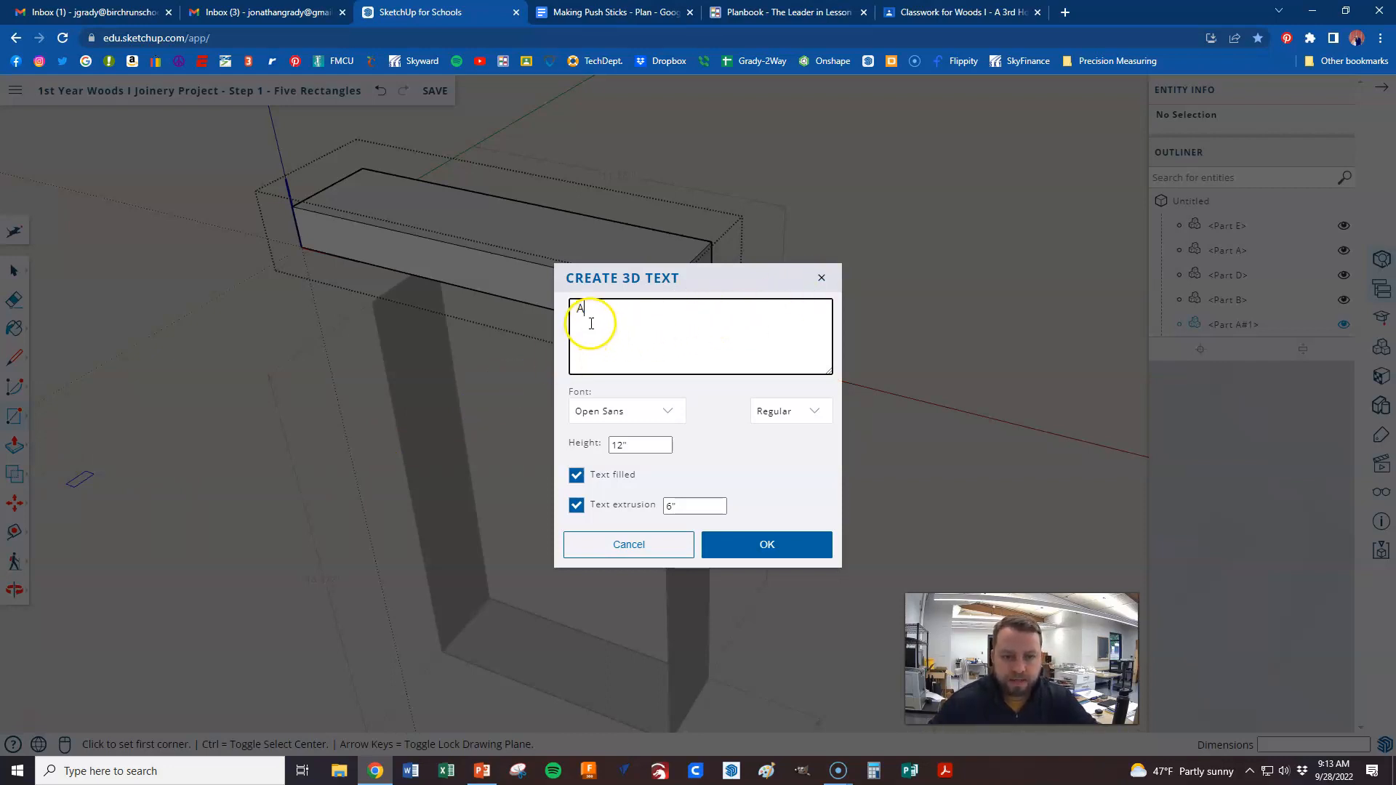
{"action": "left_click", "coordinate": [576, 507]}
{"action": "left_click", "coordinate": [636, 446]}
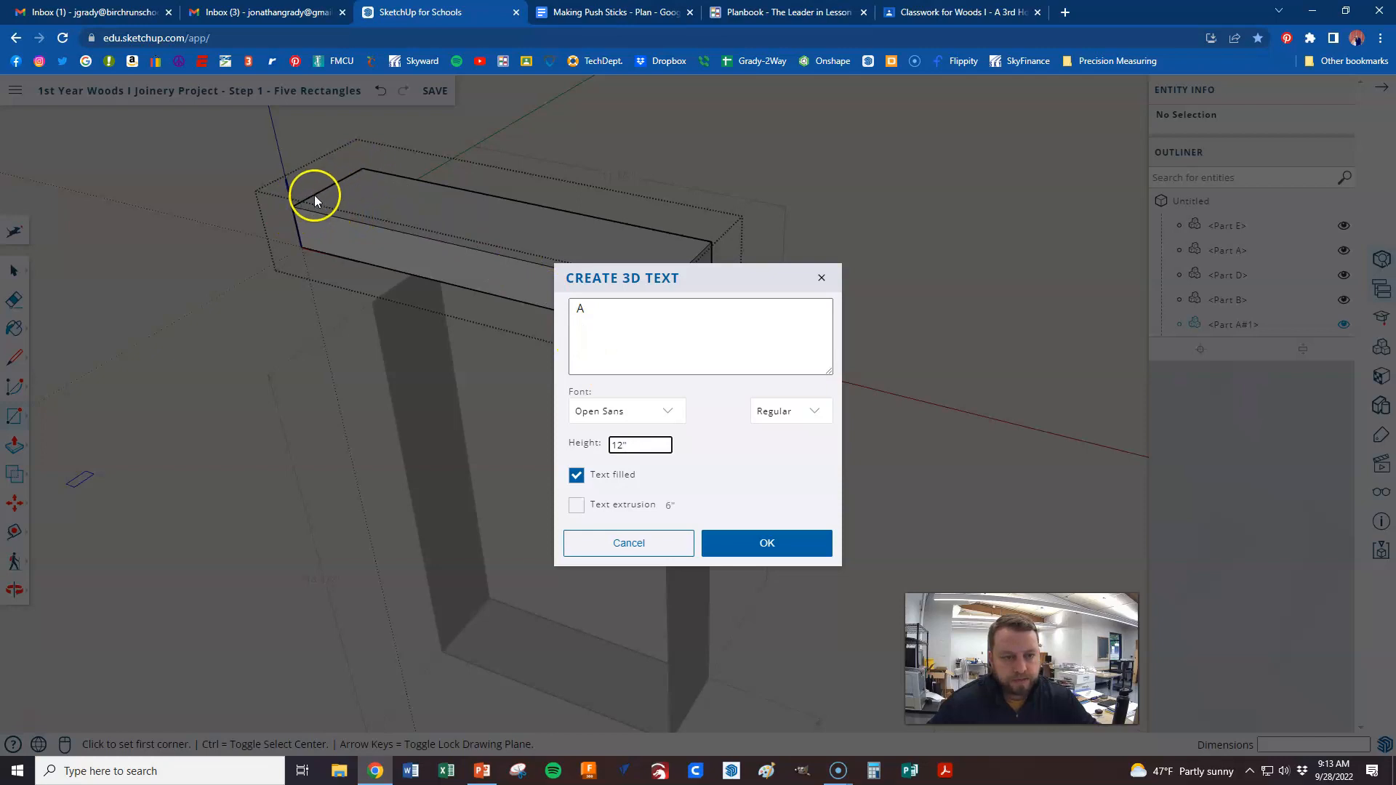
{"action": "left_click_drag", "start_coordinate": [638, 444], "coordinate": [602, 447]}
{"action": "type", "text": "2"}
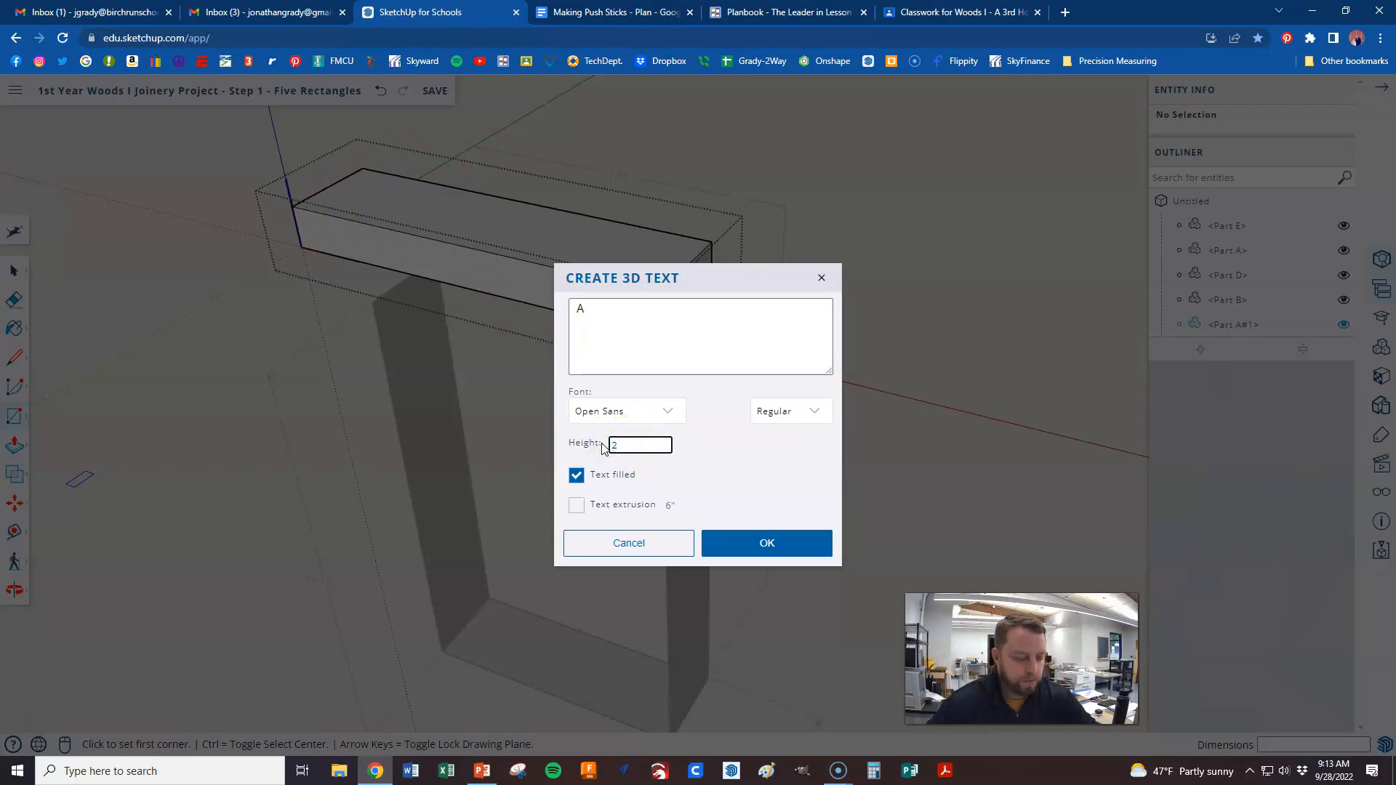
{"action": "left_click", "coordinate": [646, 446]}
{"action": "left_click", "coordinate": [749, 539]}
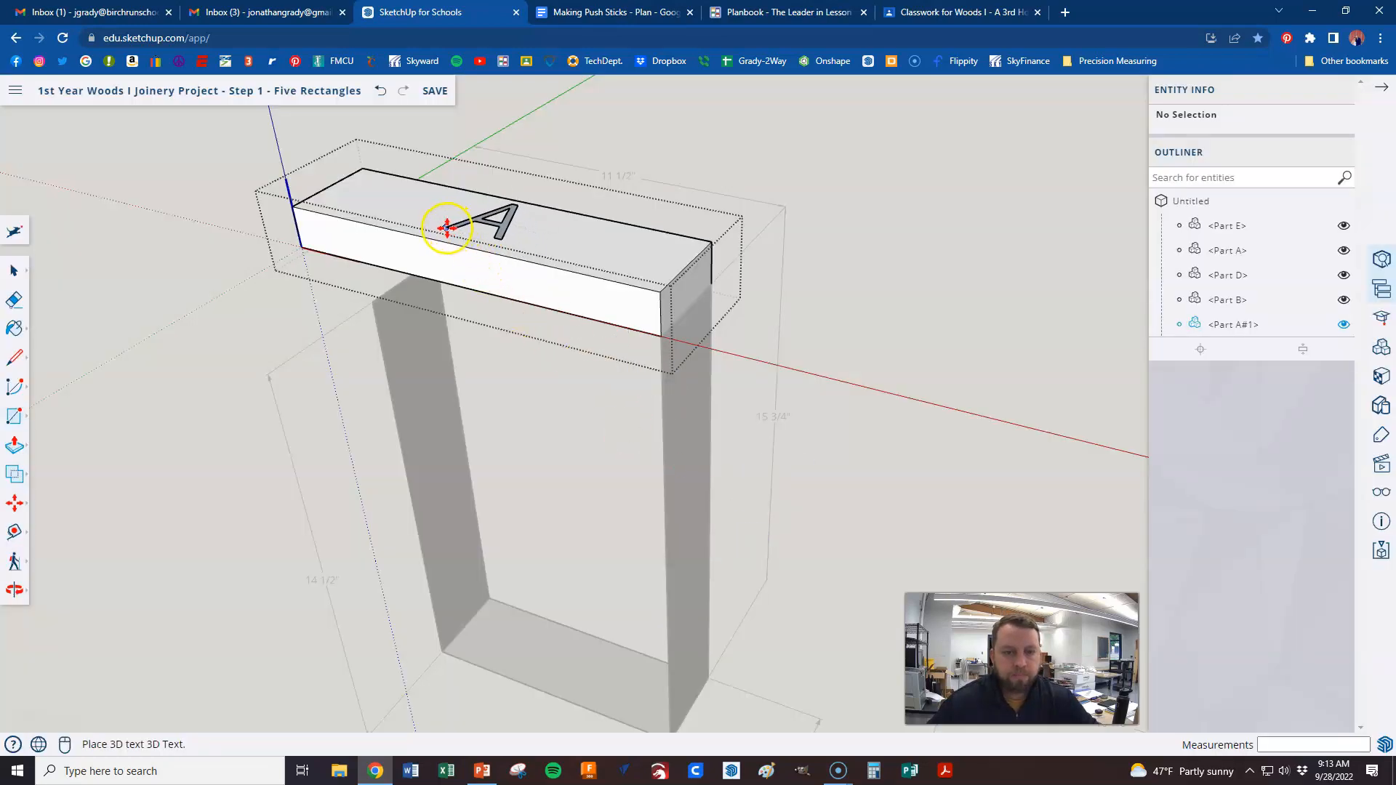
Place the letter A near the middle of the top board's upper face and exit the component.
{"action": "left_click", "coordinate": [434, 229]}
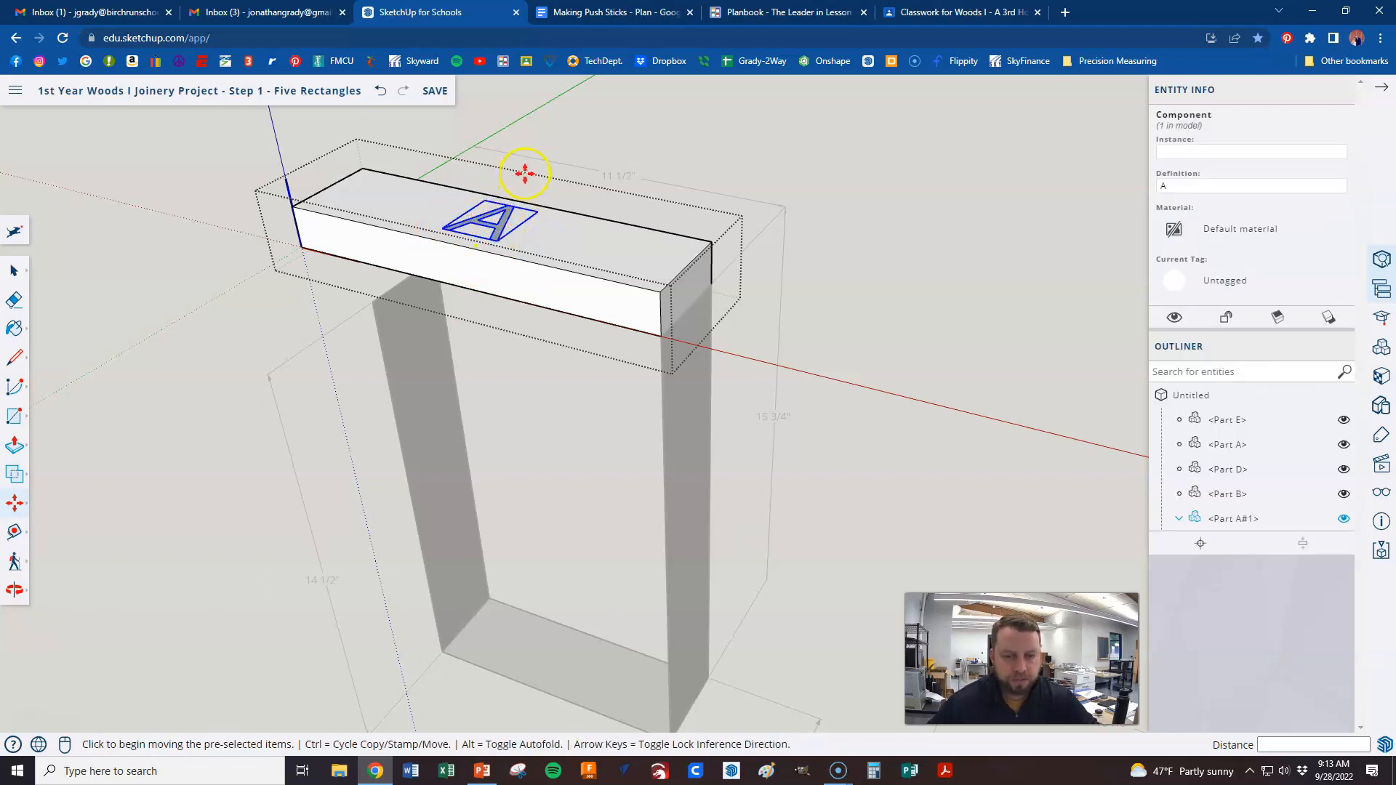
{"action": "key", "text": "space"}
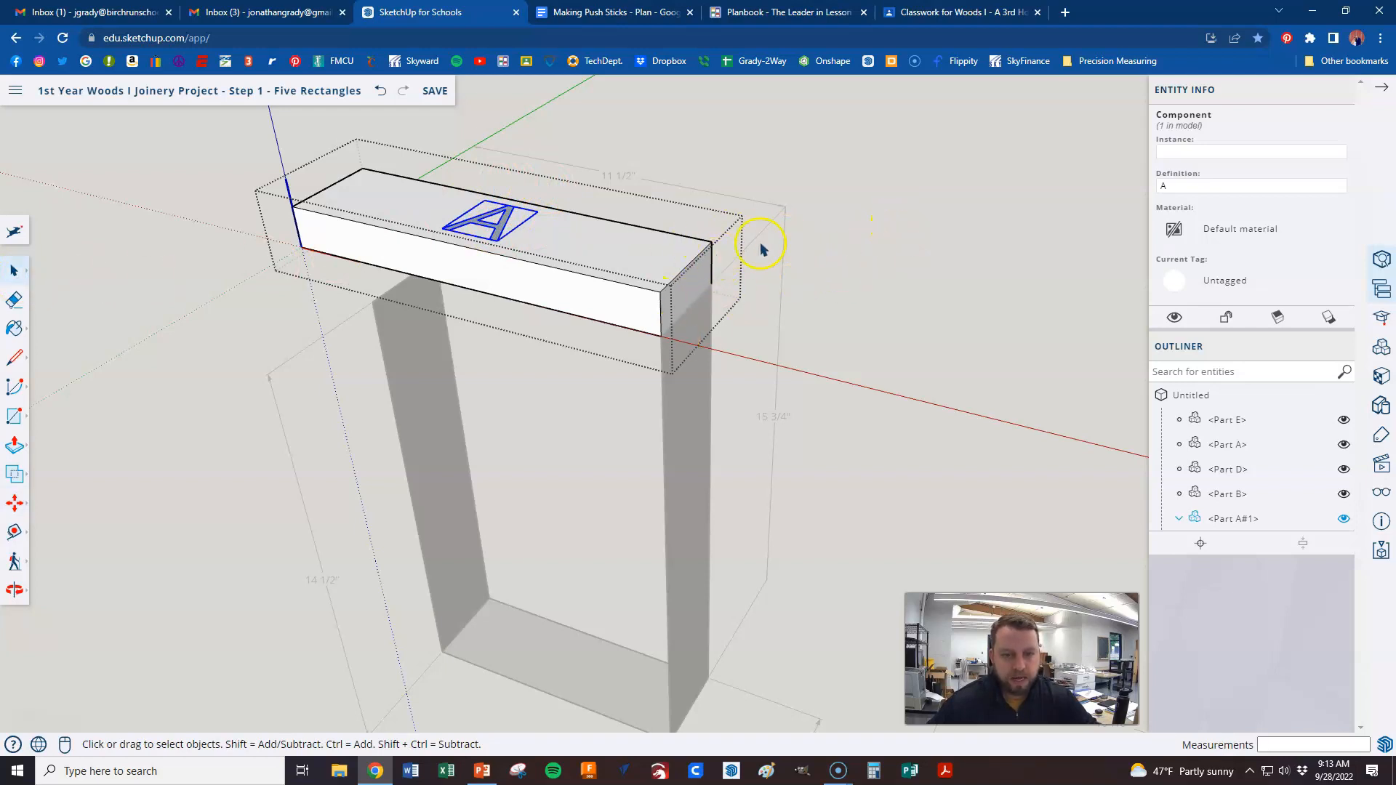
{"action": "left_click", "coordinate": [906, 234]}
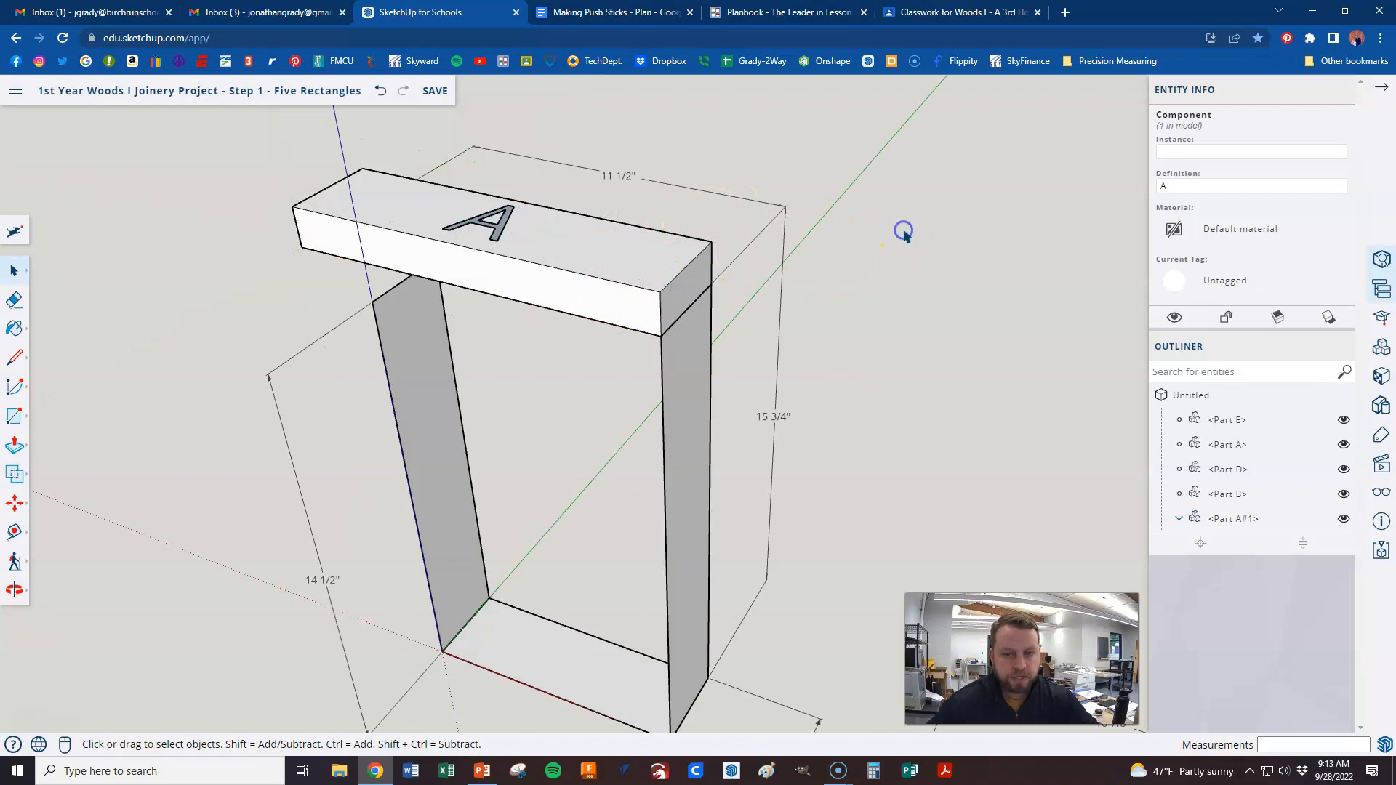
{"action": "scroll", "coordinate": [488, 251], "scroll_direction": "down", "scroll_amount": 2}
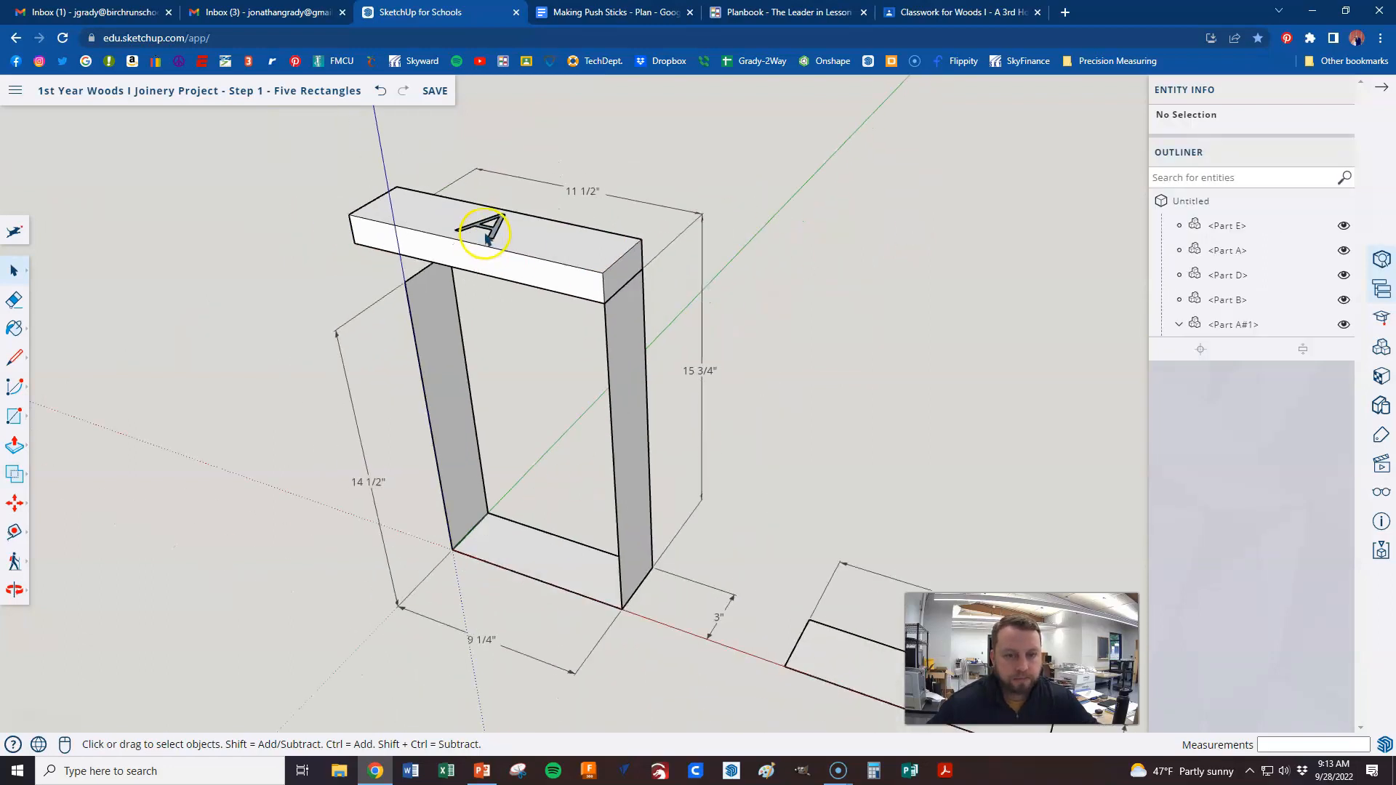
Open the right upright's component and push/pull its face outward to a thickness of 1 1/4".
{"action": "double_click", "coordinate": [624, 458]}
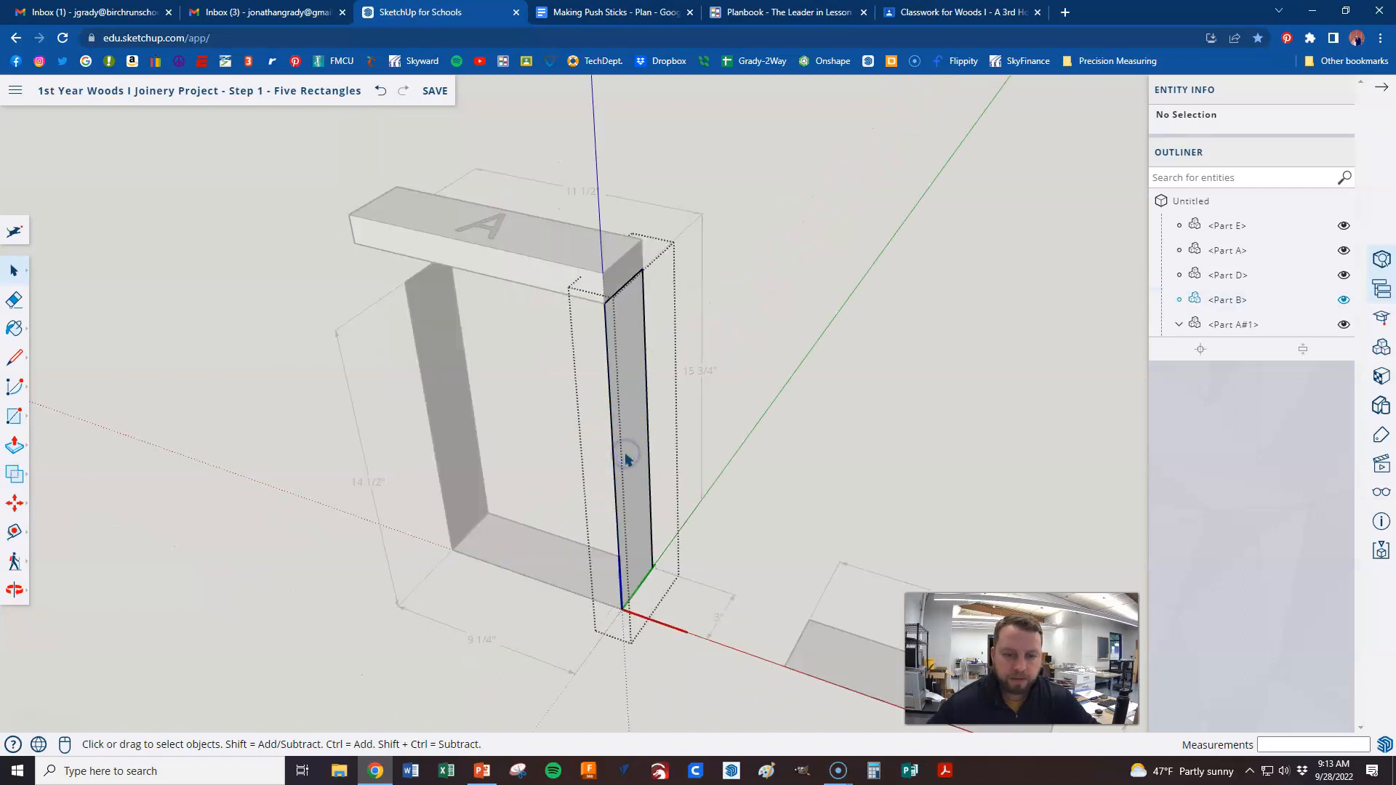
{"action": "key", "text": "p"}
{"action": "left_click", "coordinate": [631, 459]}
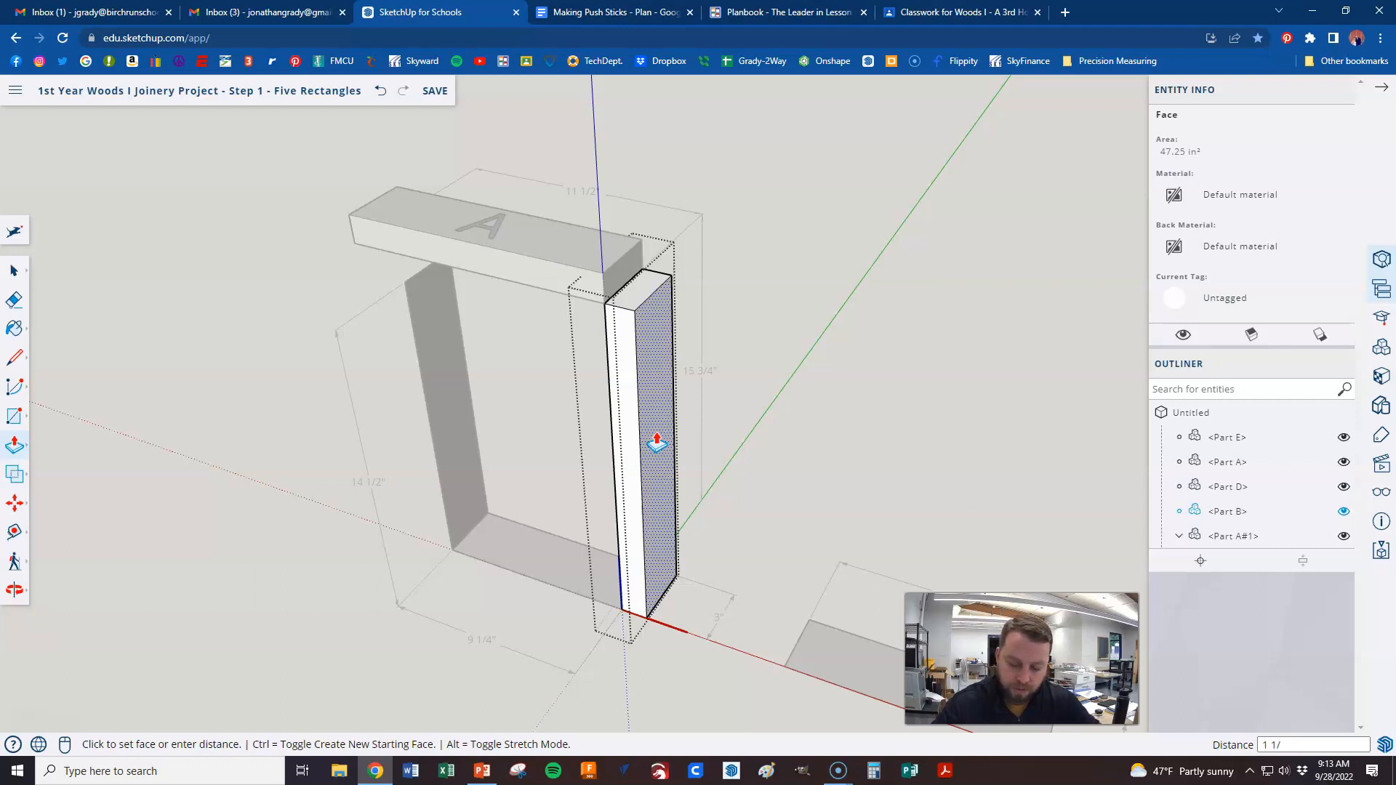
{"action": "left_click", "coordinate": [656, 442]}
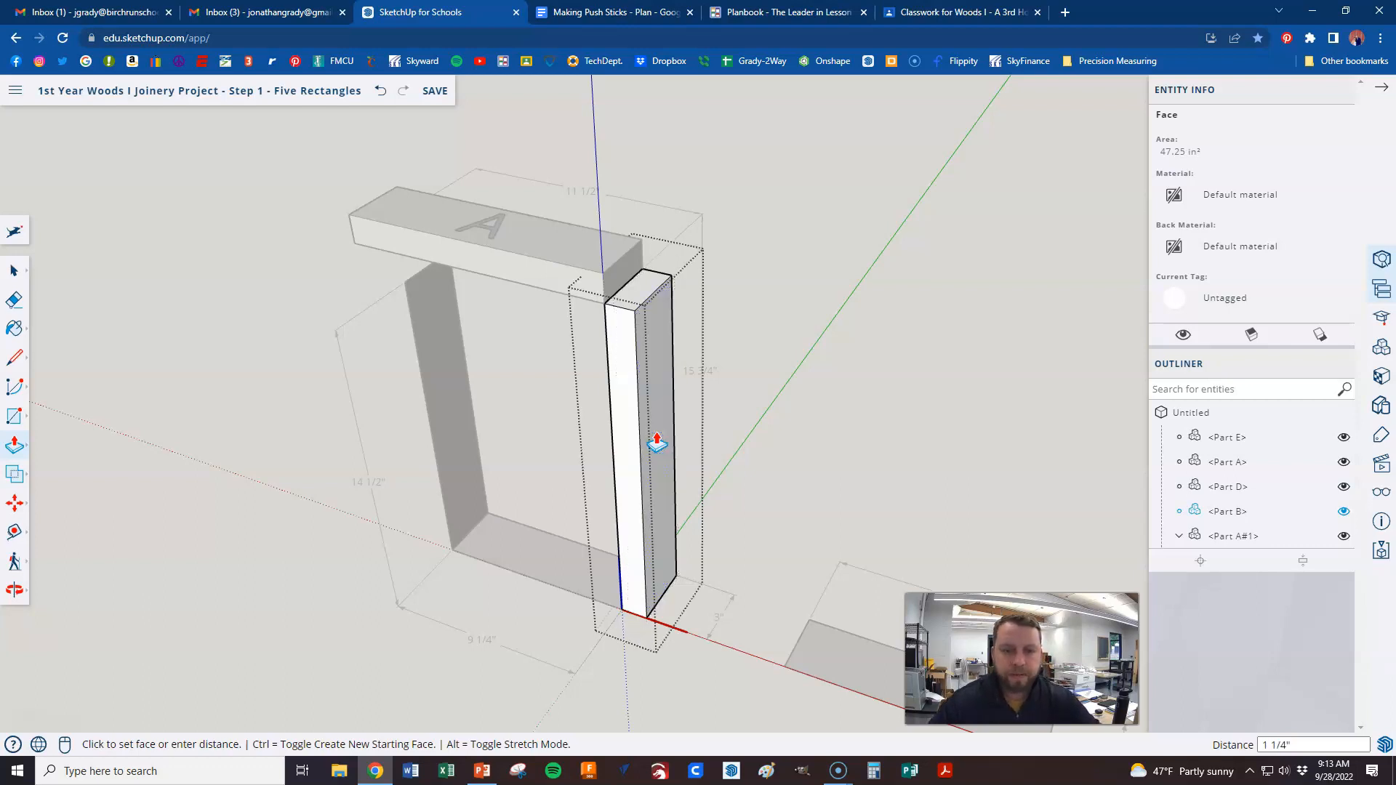
Create 3D text reading "B", place it on the outer face of the right upright, and exit the component.
{"action": "left_click", "coordinate": [13, 416]}
{"action": "left_click", "coordinate": [49, 480]}
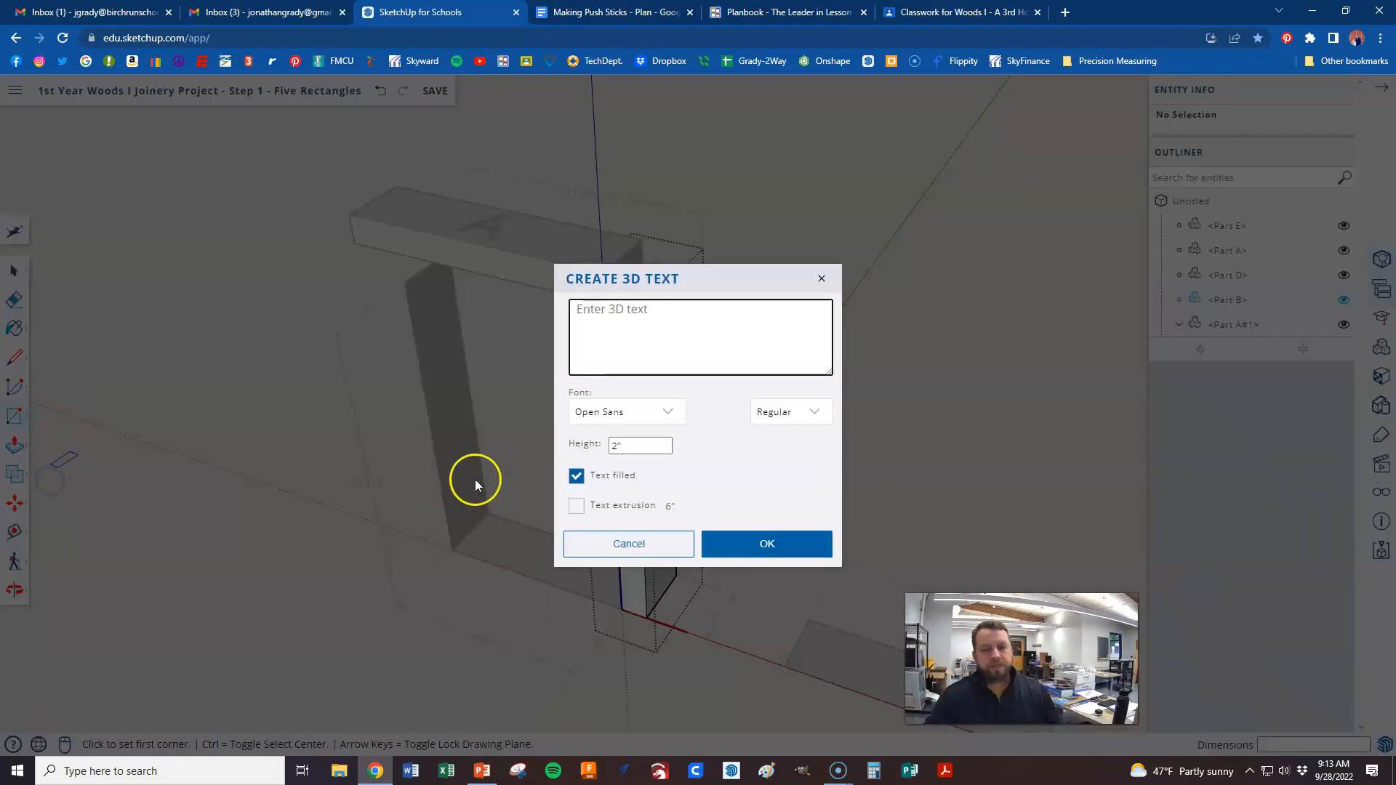
{"action": "type", "text": "B"}
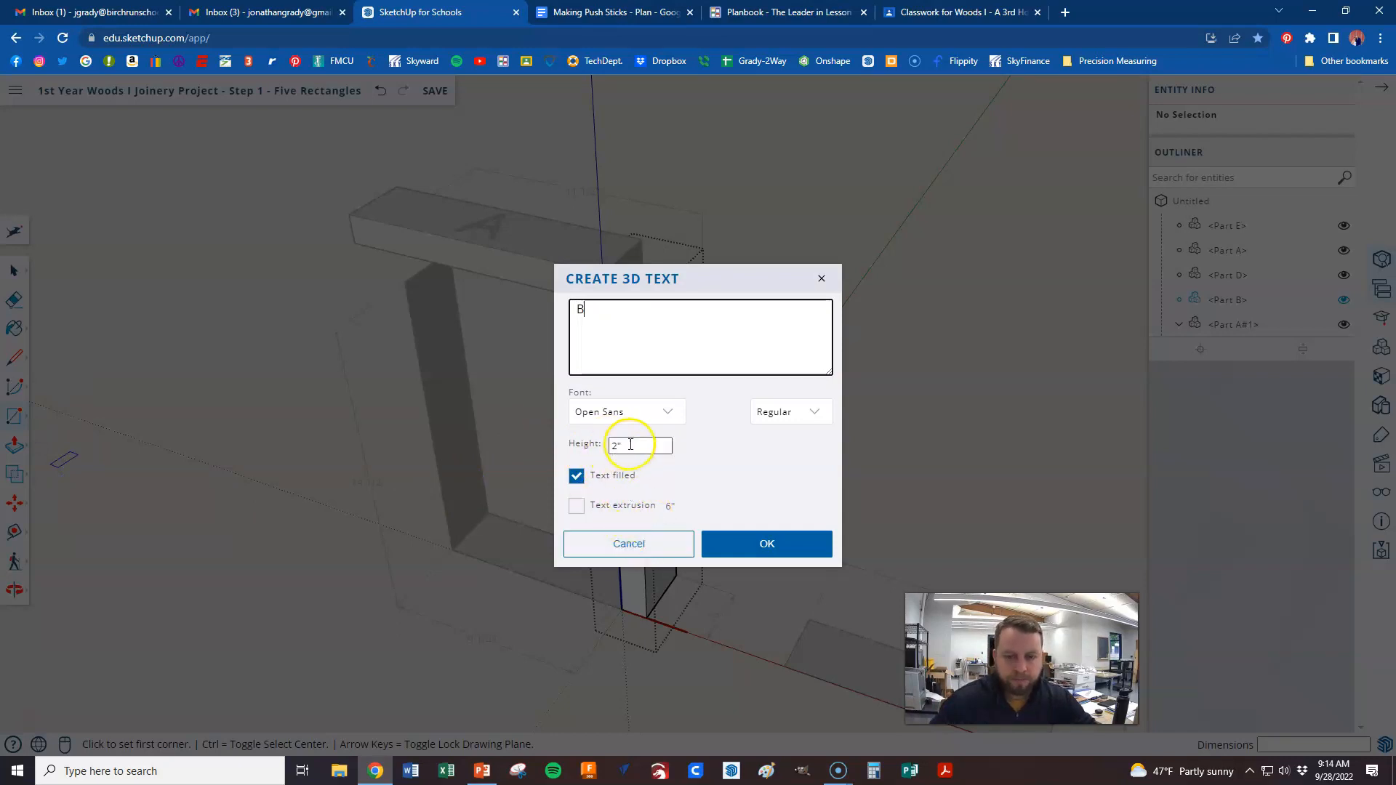
{"action": "left_click", "coordinate": [766, 542]}
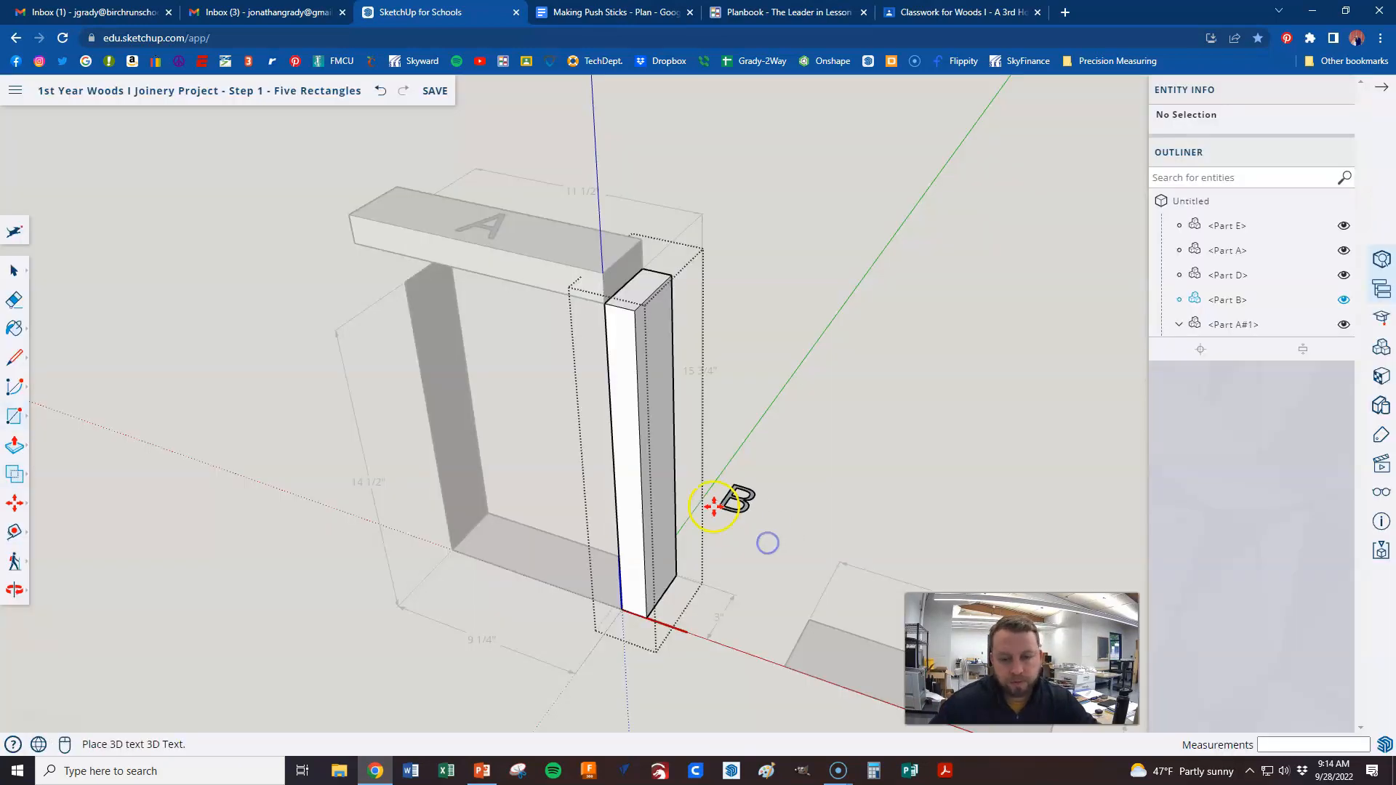
{"action": "scroll", "coordinate": [649, 456], "scroll_direction": "up", "scroll_amount": 3}
{"action": "left_click", "coordinate": [644, 488]}
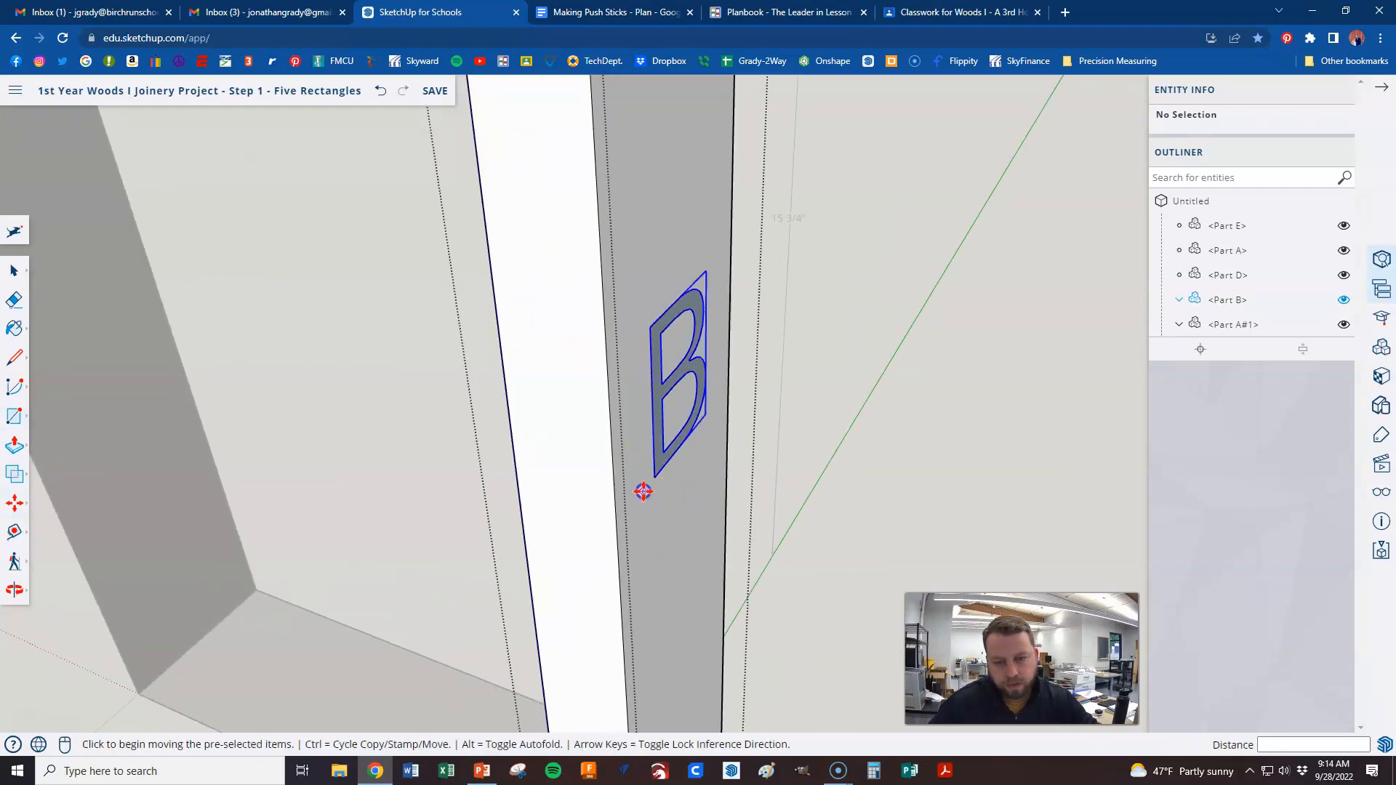
{"action": "scroll", "coordinate": [643, 491], "scroll_direction": "down", "scroll_amount": 3}
{"action": "key", "text": "space"}
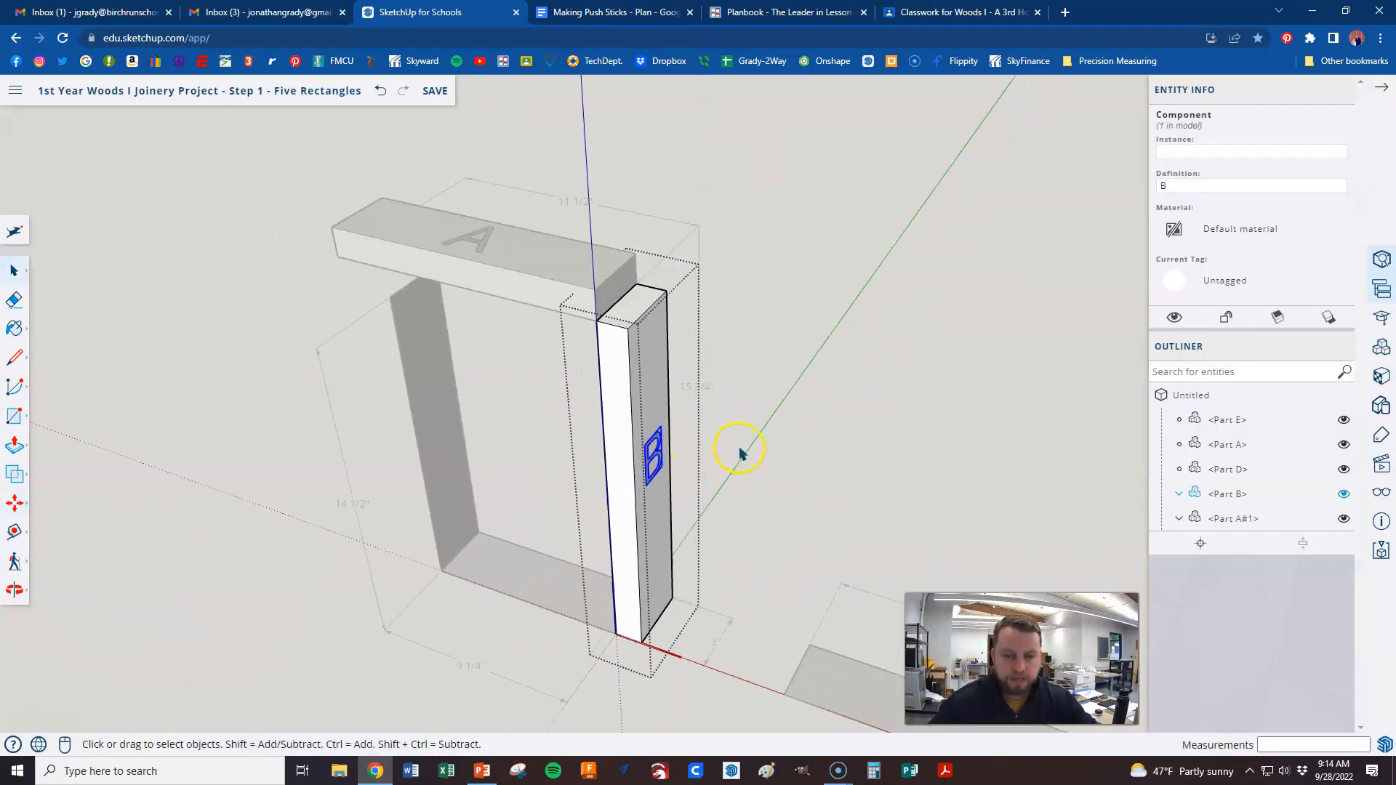
{"action": "left_click", "coordinate": [740, 449]}
{"action": "scroll", "coordinate": [758, 343], "scroll_direction": "down", "scroll_amount": 2}
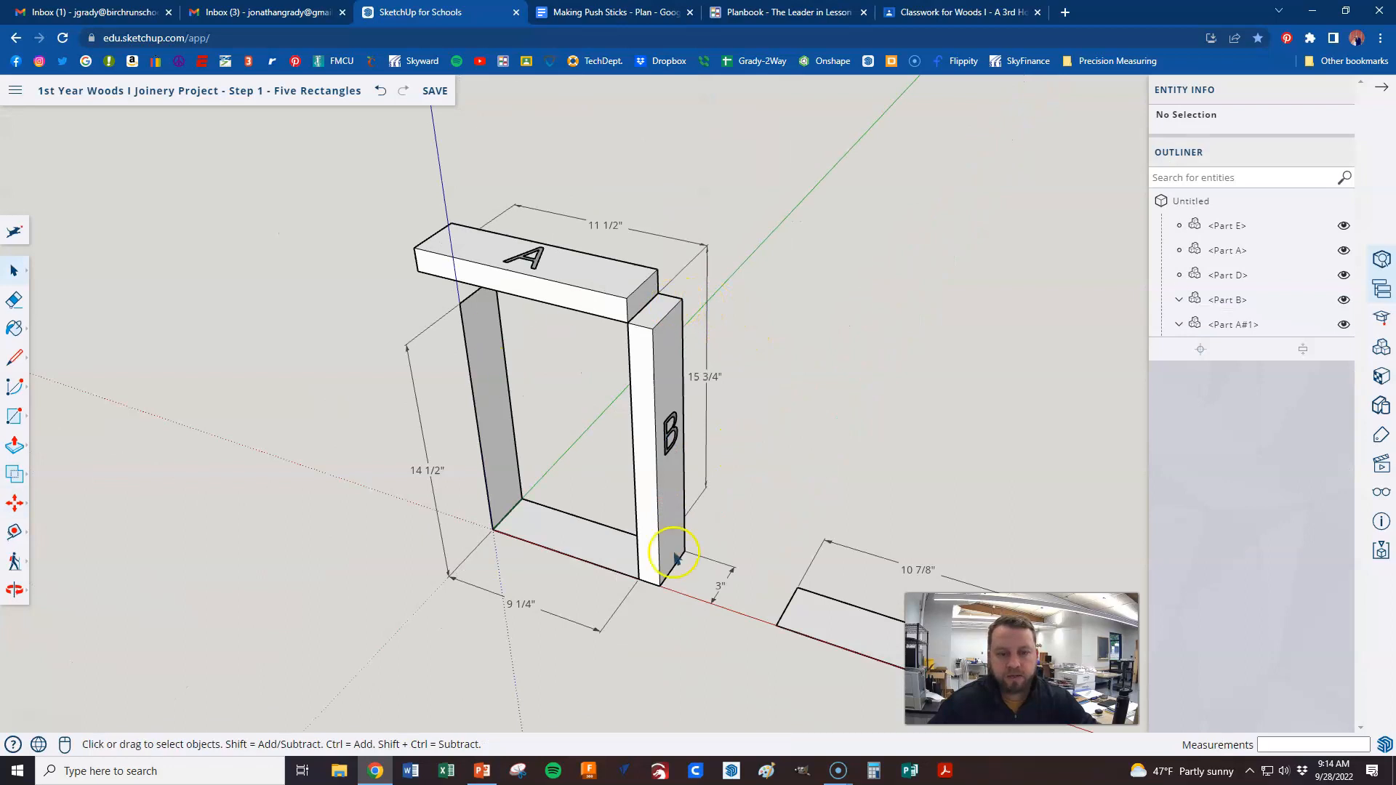
Open the component of the frame's bottom board and push/pull its face downward to a thickness of 1 1/4".
{"action": "mouse_move", "coordinate": [607, 574]}
{"action": "middle_mouse_down"}
{"action": "mouse_move", "coordinate": [636, 553]}
{"action": "mouse_move", "coordinate": [655, 381]}
{"action": "mouse_move", "coordinate": [632, 368]}
{"action": "mouse_move", "coordinate": [679, 381]}
{"action": "mouse_move", "coordinate": [730, 349]}
{"action": "mouse_move", "coordinate": [803, 485]}
{"action": "mouse_move", "coordinate": [661, 312]}
{"action": "mouse_move", "coordinate": [723, 470]}
{"action": "mouse_move", "coordinate": [349, 393]}
{"action": "mouse_move", "coordinate": [631, 433]}
{"action": "middle_mouse_up"}
{"action": "scroll", "coordinate": [609, 496], "scroll_direction": "up", "scroll_amount": 3}
{"action": "scroll", "coordinate": [626, 434], "scroll_direction": "down", "scroll_amount": 3}
{"action": "scroll", "coordinate": [645, 533], "scroll_direction": "up", "scroll_amount": 2}
{"action": "middle_click_drag", "start_coordinate": [647, 532], "coordinate": [629, 563]}
{"action": "double_click", "coordinate": [532, 424]}
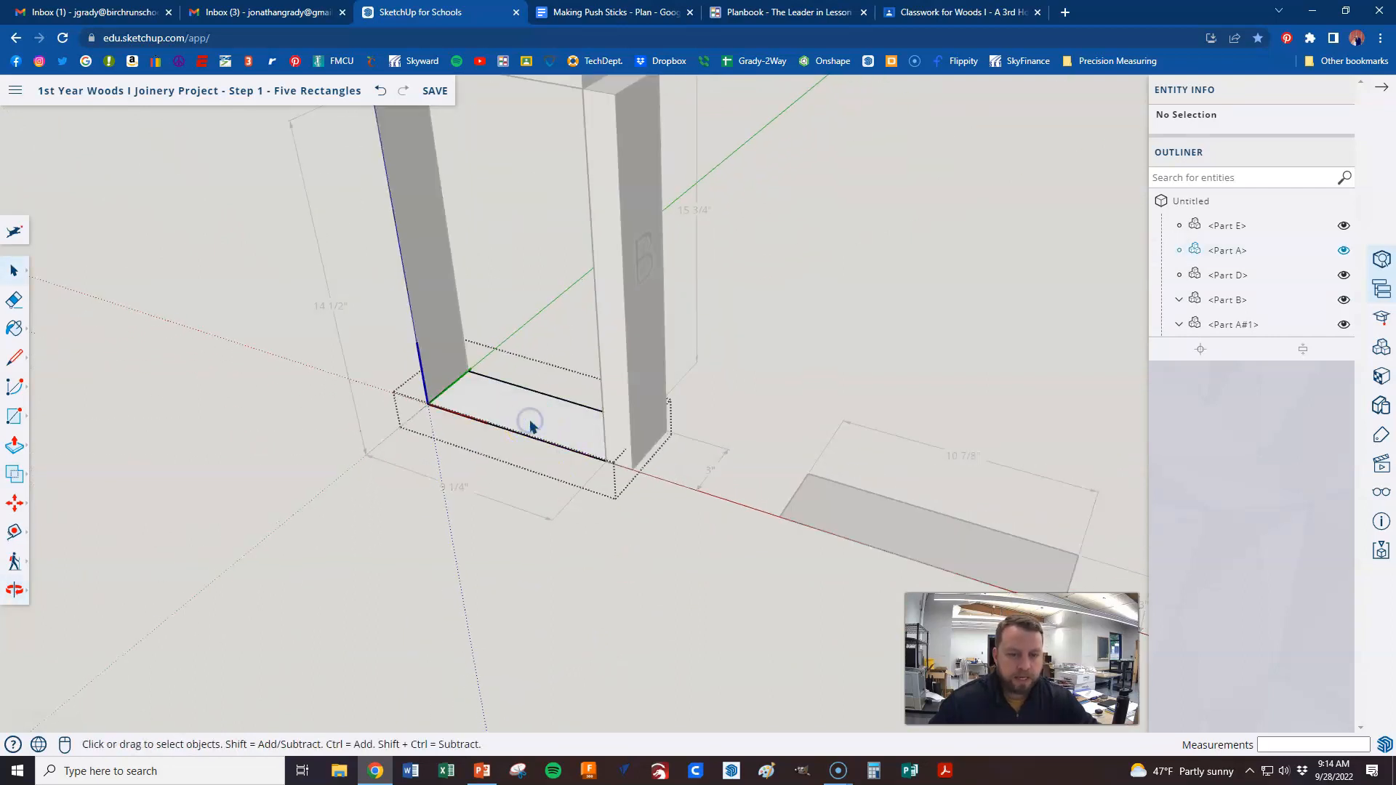
{"action": "key", "text": "p"}
{"action": "left_click", "coordinate": [527, 426]}
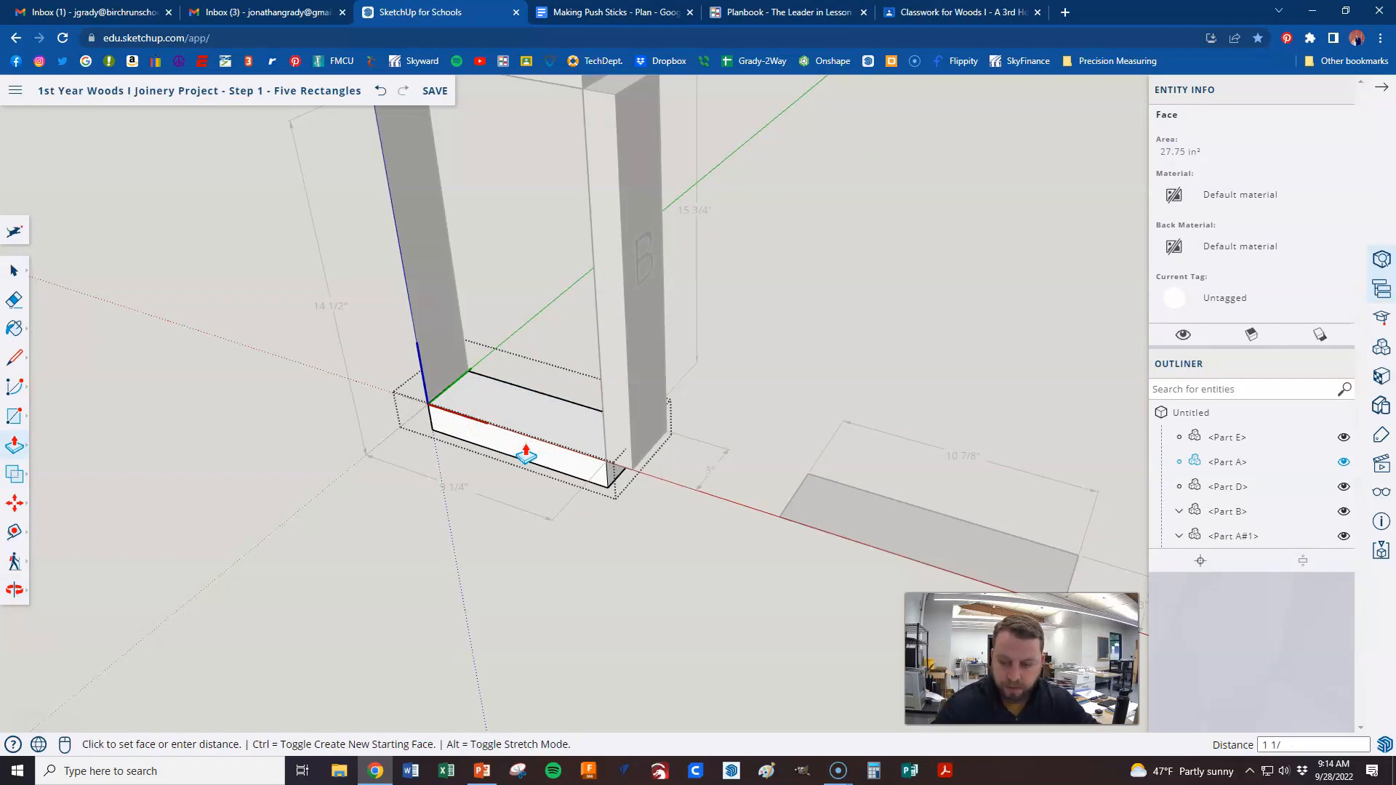
{"action": "key", "text": "Return"}
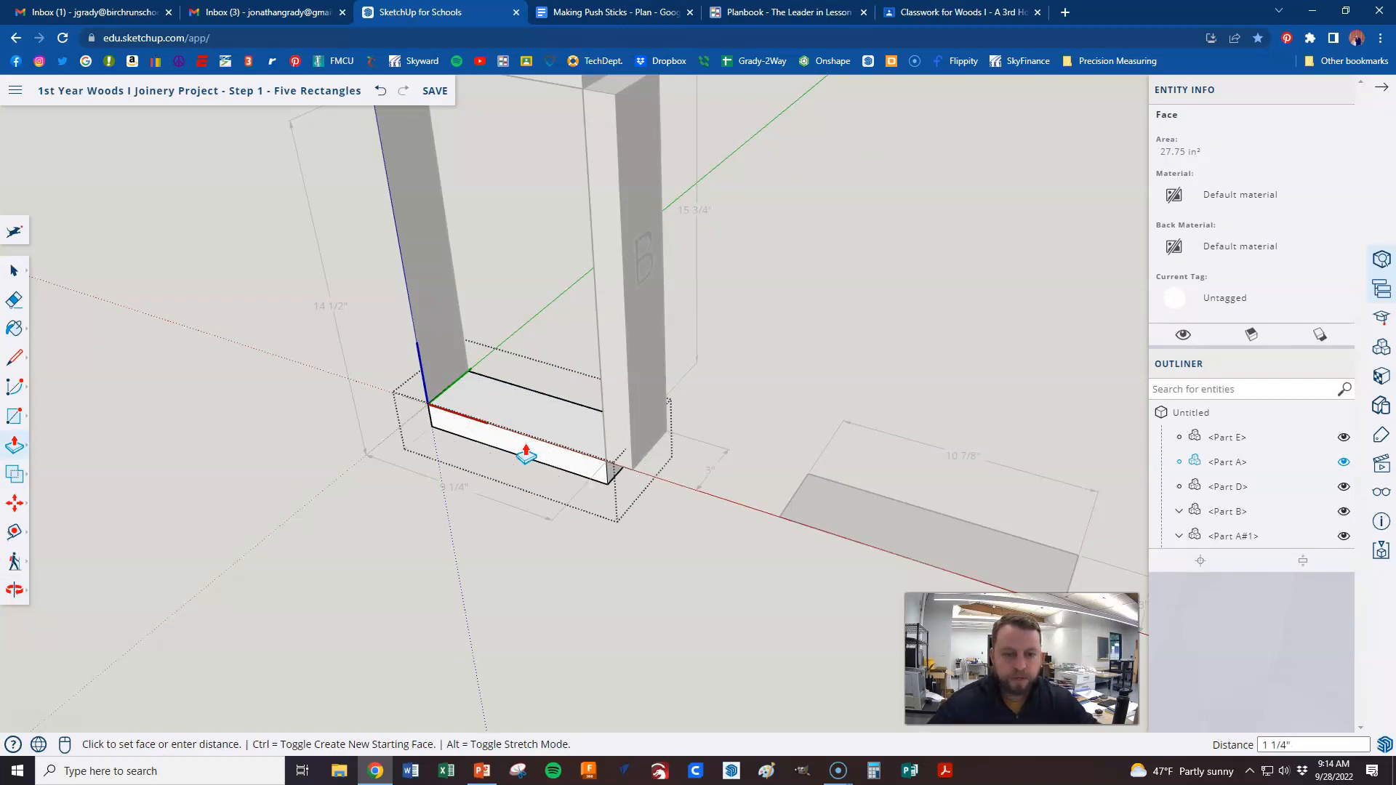
Create 3D text reading "C", place it on the upper face of the frame's bottom board, and exit the component.
{"action": "left_click", "coordinate": [15, 473]}
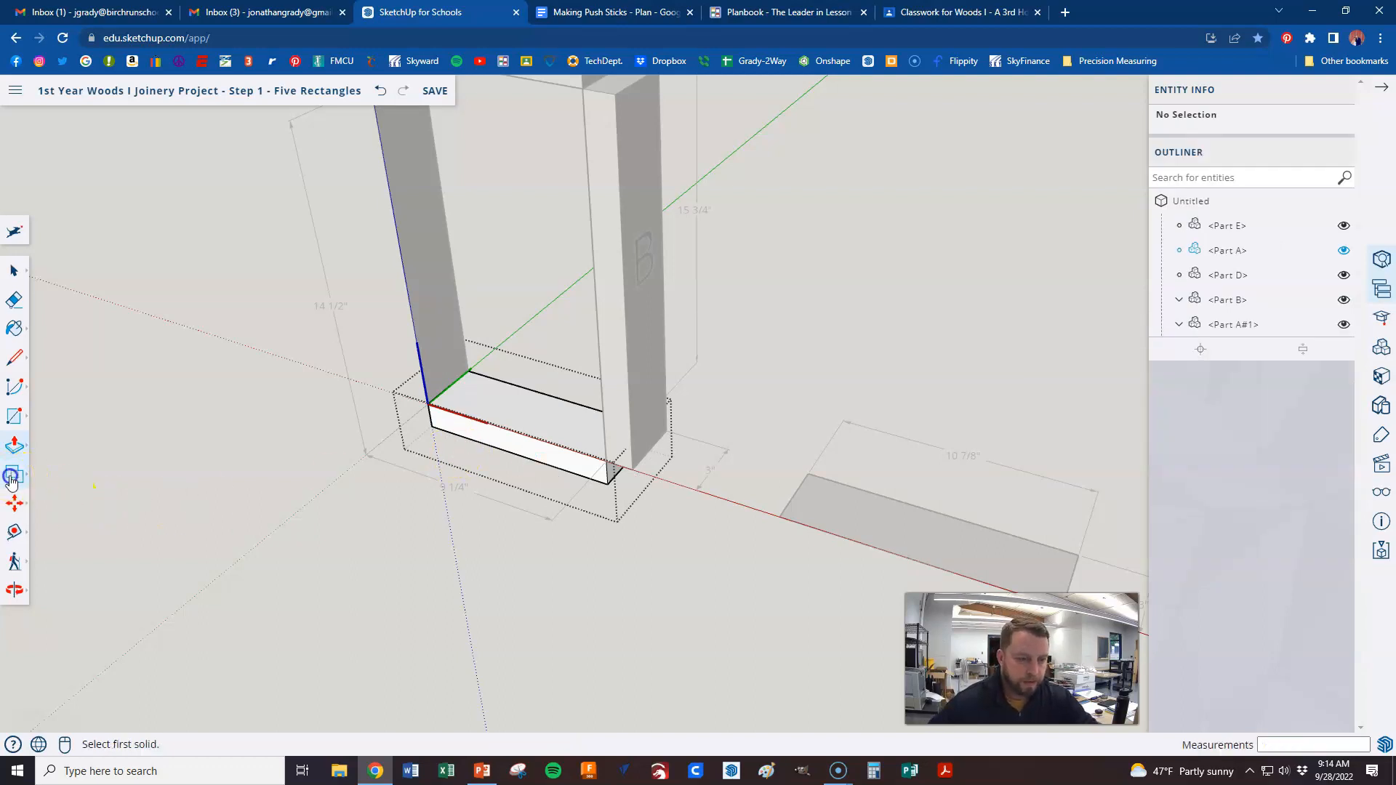
{"action": "left_click", "coordinate": [14, 416]}
{"action": "left_click", "coordinate": [49, 483]}
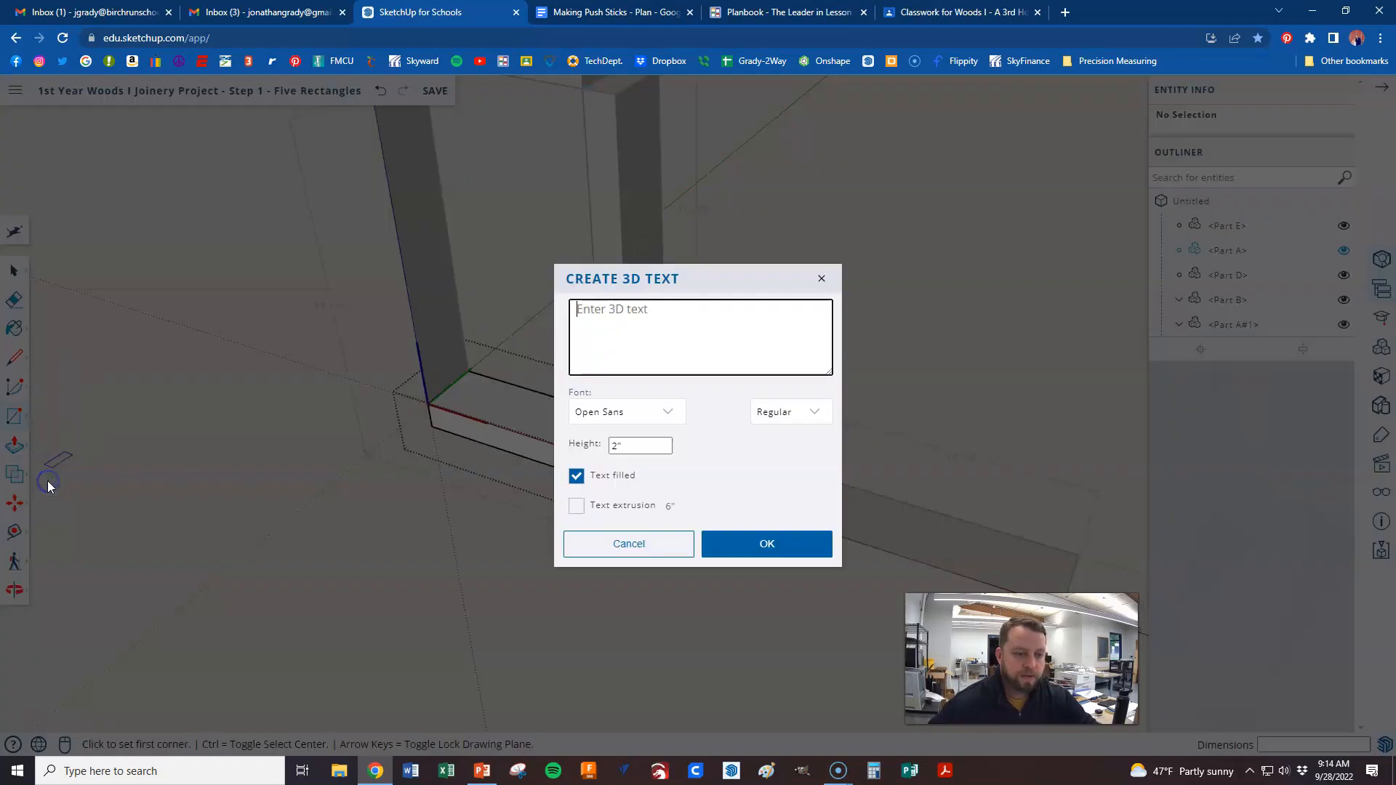
{"action": "type", "text": "C"}
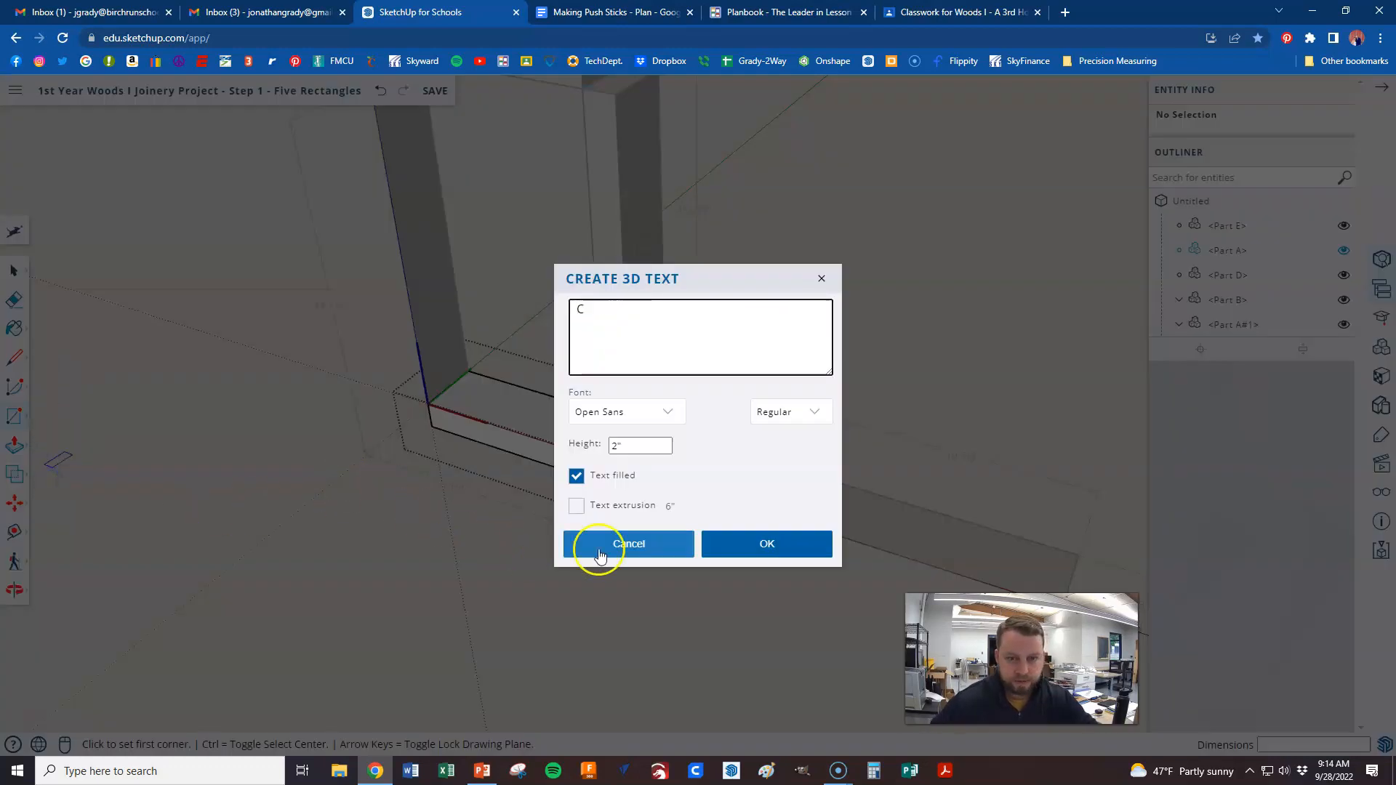
{"action": "left_click", "coordinate": [765, 544]}
{"action": "scroll", "coordinate": [538, 418], "scroll_direction": "up", "scroll_amount": 3}
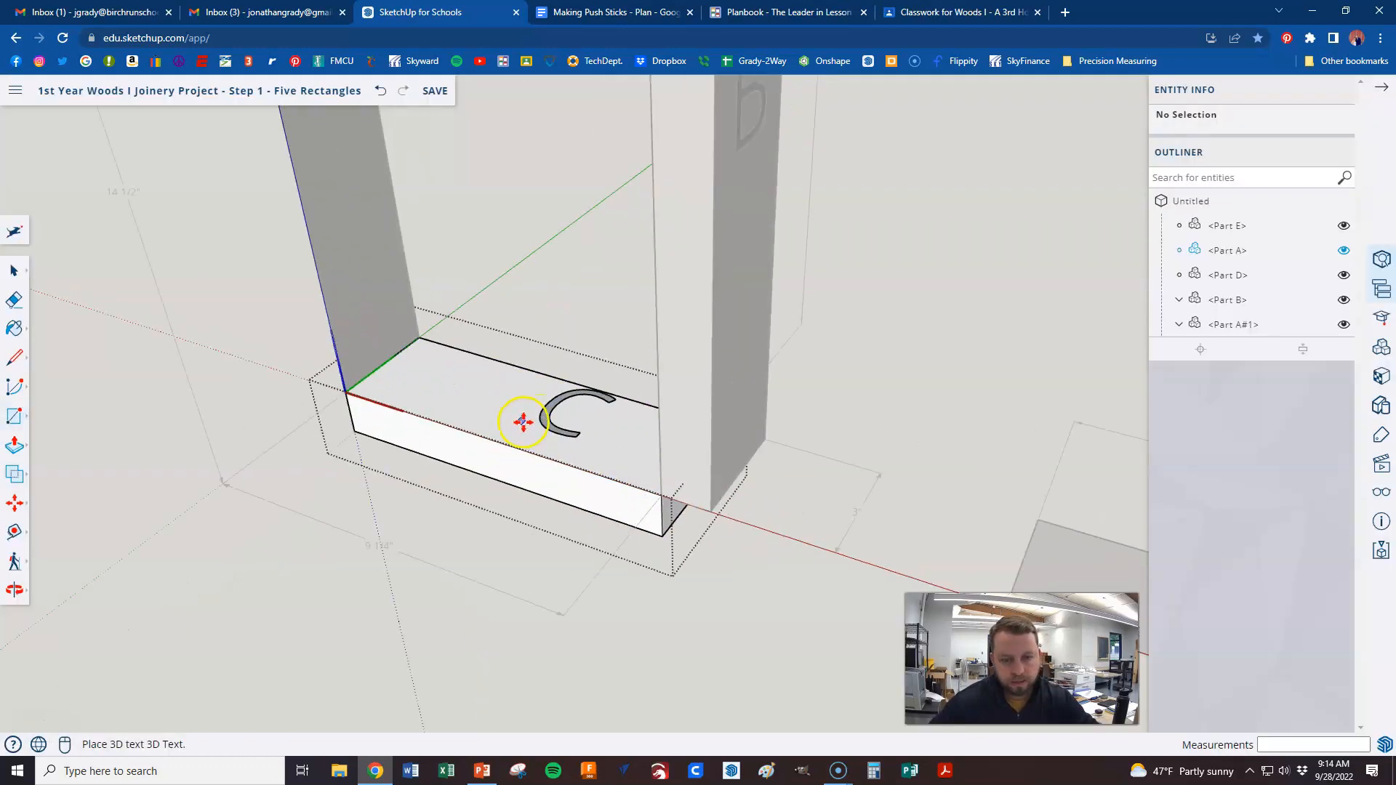
{"action": "left_click", "coordinate": [469, 415]}
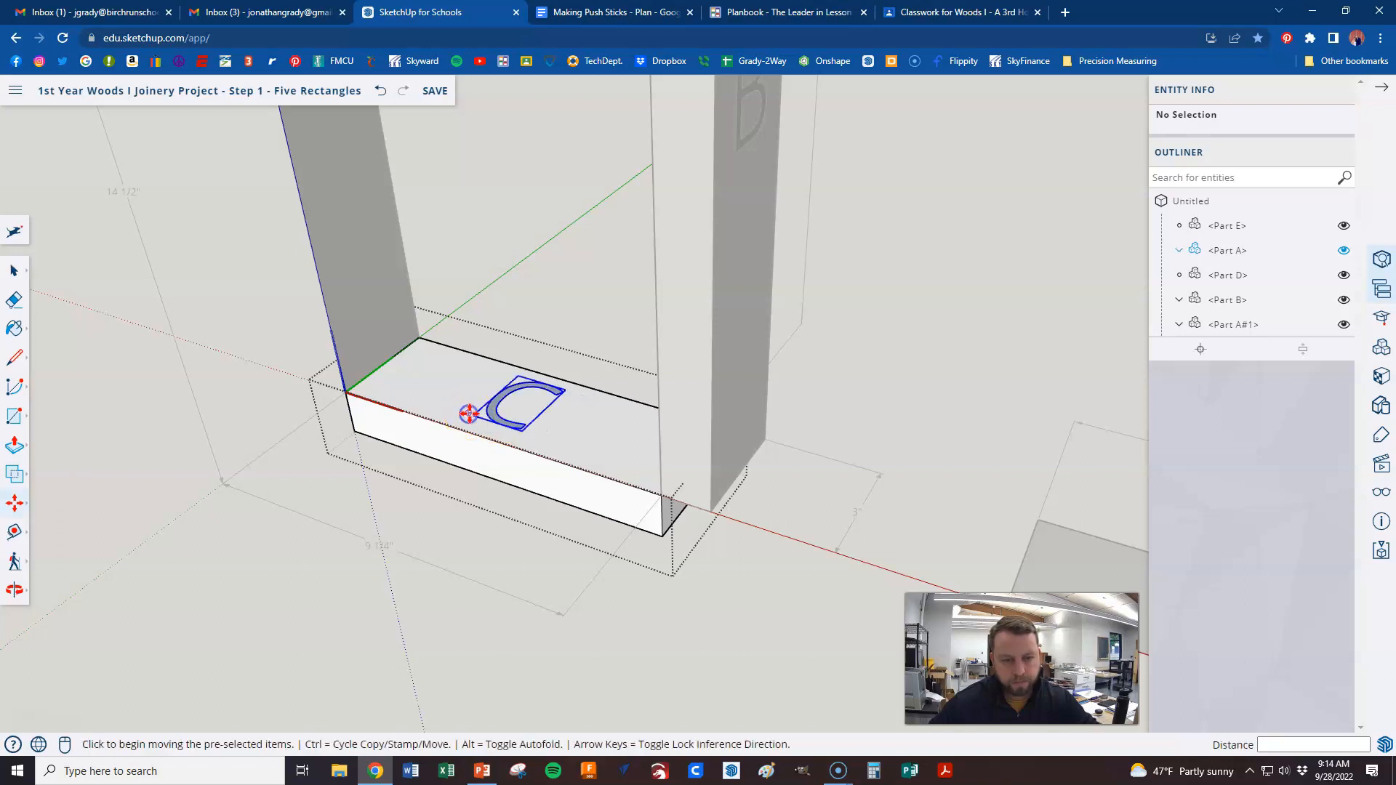
{"action": "scroll", "coordinate": [553, 410], "scroll_direction": "down", "scroll_amount": 2}
{"action": "key", "text": "space"}
{"action": "scroll", "coordinate": [519, 542], "scroll_direction": "down", "scroll_amount": 2}
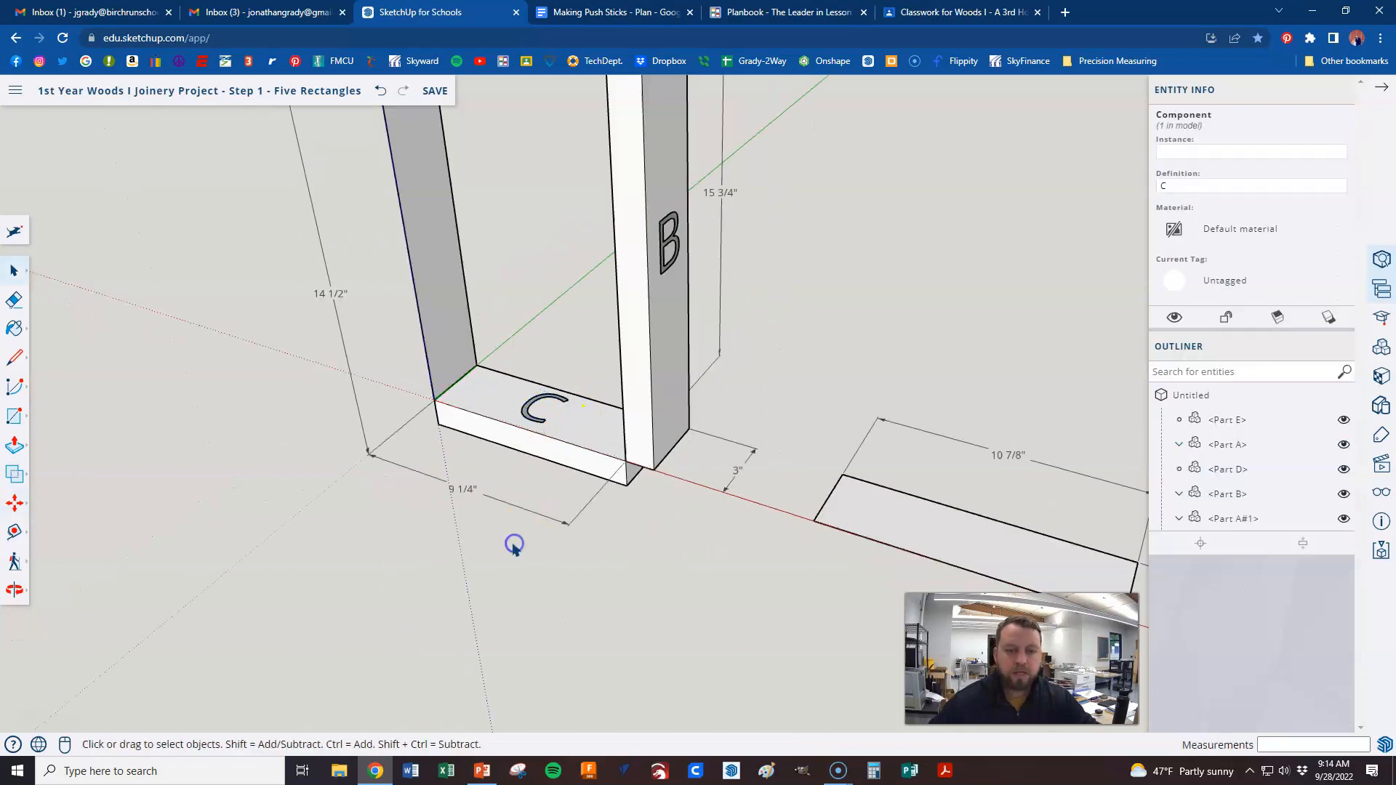
{"action": "left_click", "coordinate": [514, 544]}
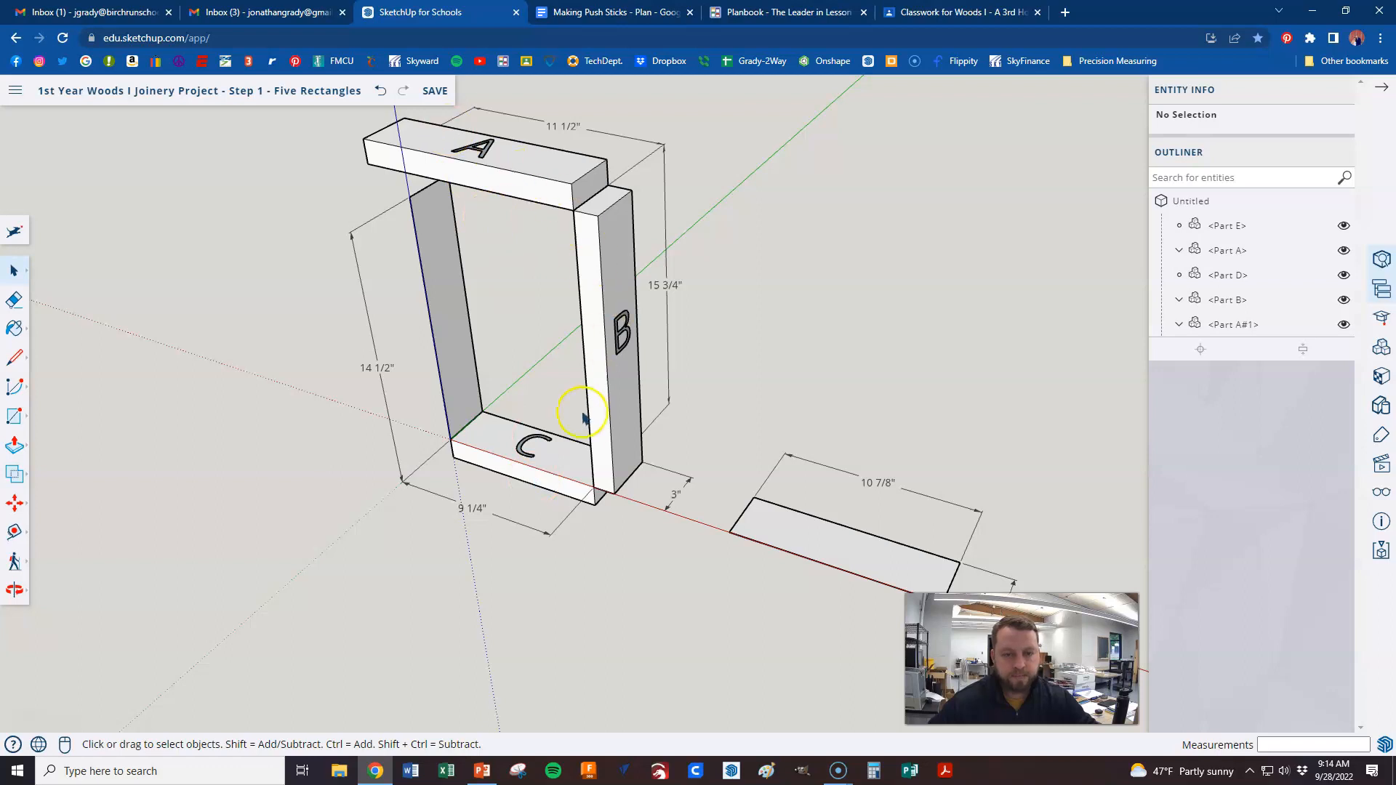
Open the left upright's component and push/pull its face outward to a thickness of 1 1/4".
{"action": "double_click", "coordinate": [454, 341]}
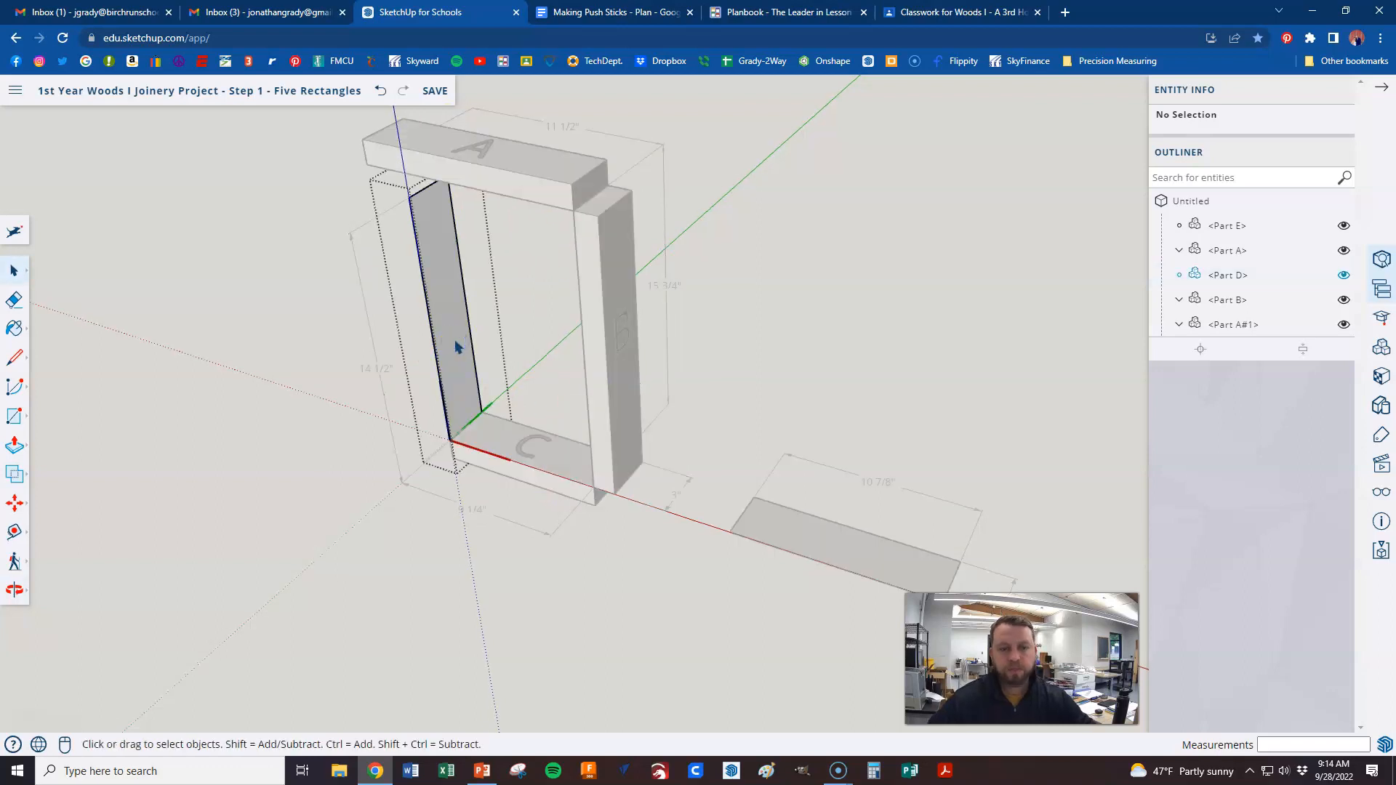
{"action": "key", "text": "p"}
{"action": "left_click", "coordinate": [463, 353]}
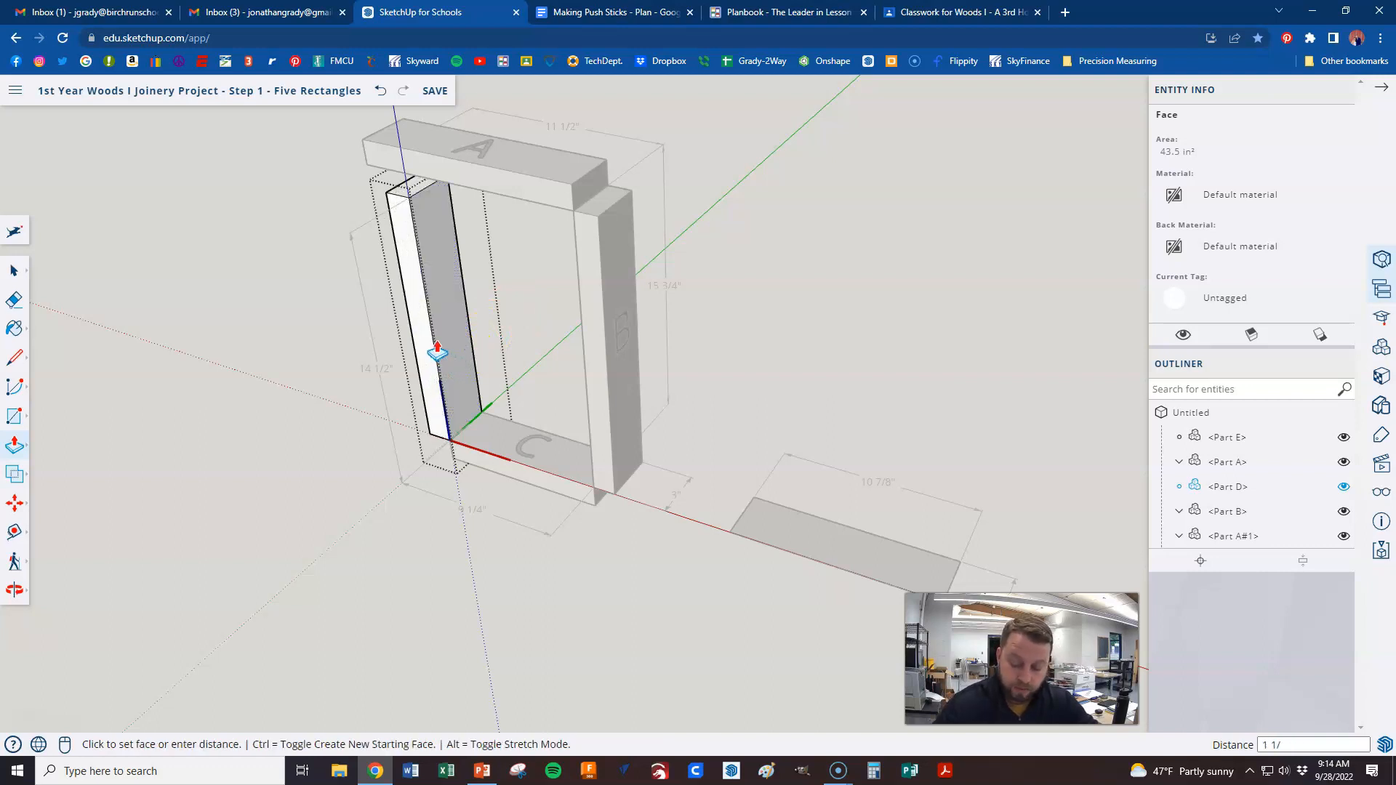
{"action": "key", "text": "Return"}
{"action": "left_click", "coordinate": [215, 403]}
Create 3D text reading "D", place it on the inner face of the left upright, and exit the component.
{"action": "left_click", "coordinate": [17, 438]}
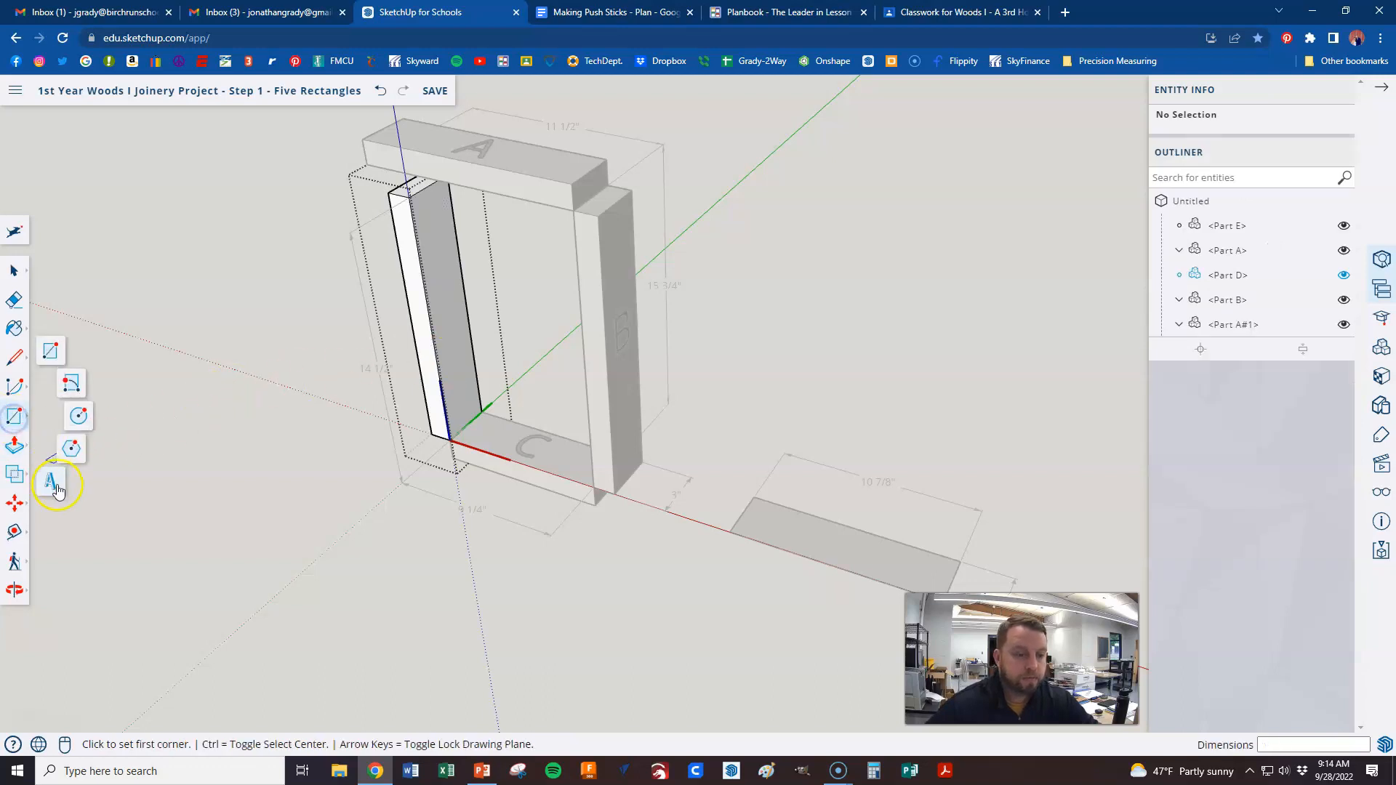
{"action": "left_click", "coordinate": [50, 483]}
{"action": "type", "text": "D"}
{"action": "left_click", "coordinate": [740, 540]}
{"action": "scroll", "coordinate": [509, 379], "scroll_direction": "up", "scroll_amount": 5}
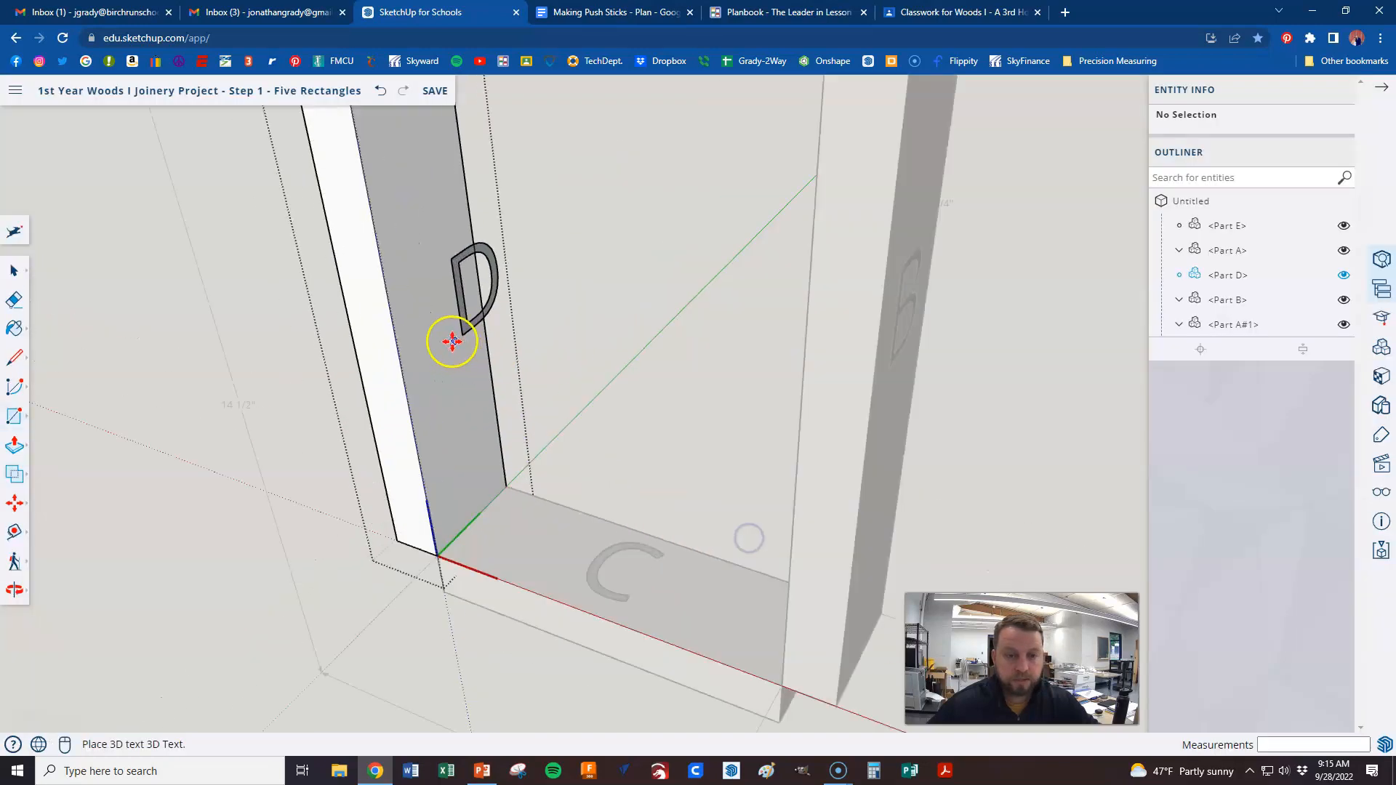
{"action": "left_click", "coordinate": [407, 331]}
{"action": "scroll", "coordinate": [411, 334], "scroll_direction": "down", "scroll_amount": 5}
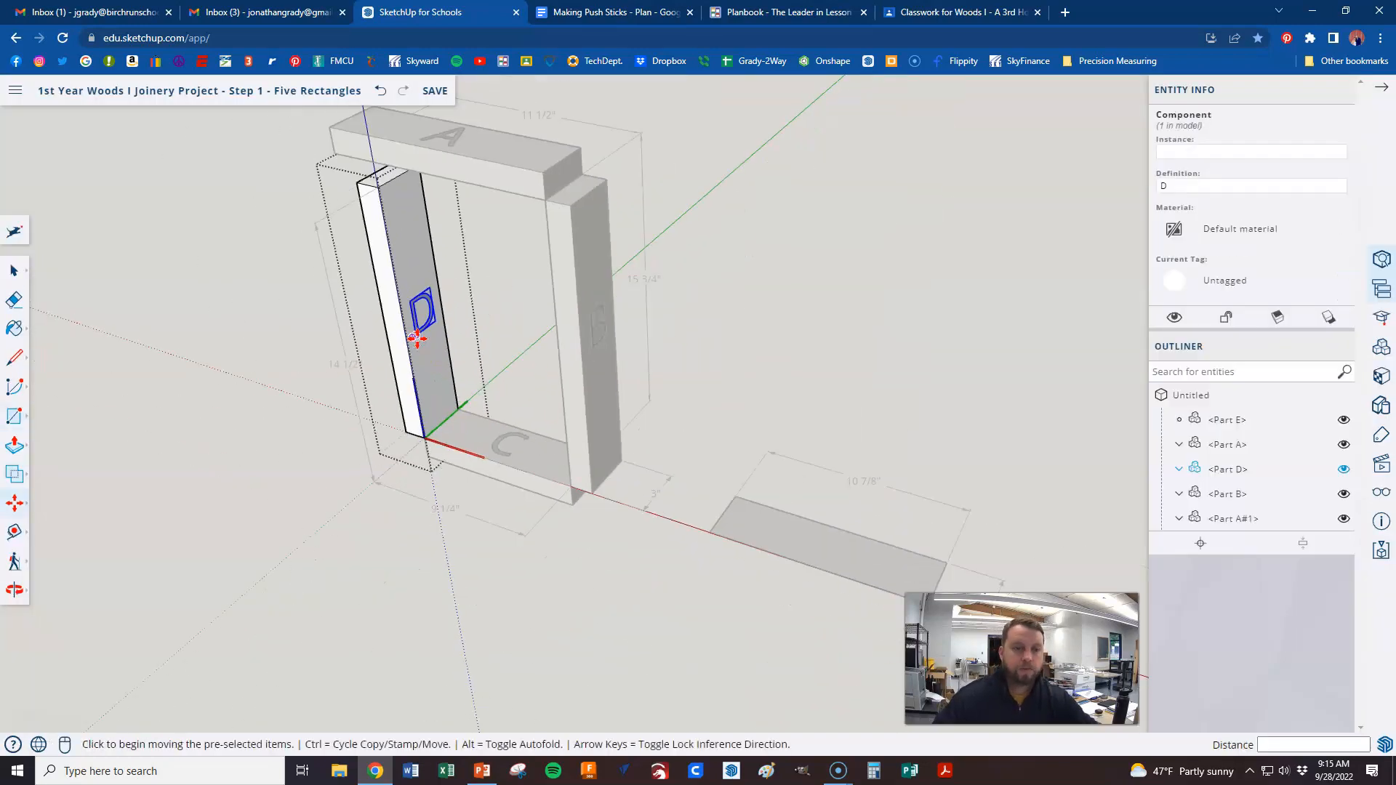
{"action": "scroll", "coordinate": [416, 336], "scroll_direction": "down", "scroll_amount": 1}
{"action": "key", "text": "space"}
{"action": "left_click", "coordinate": [431, 634]}
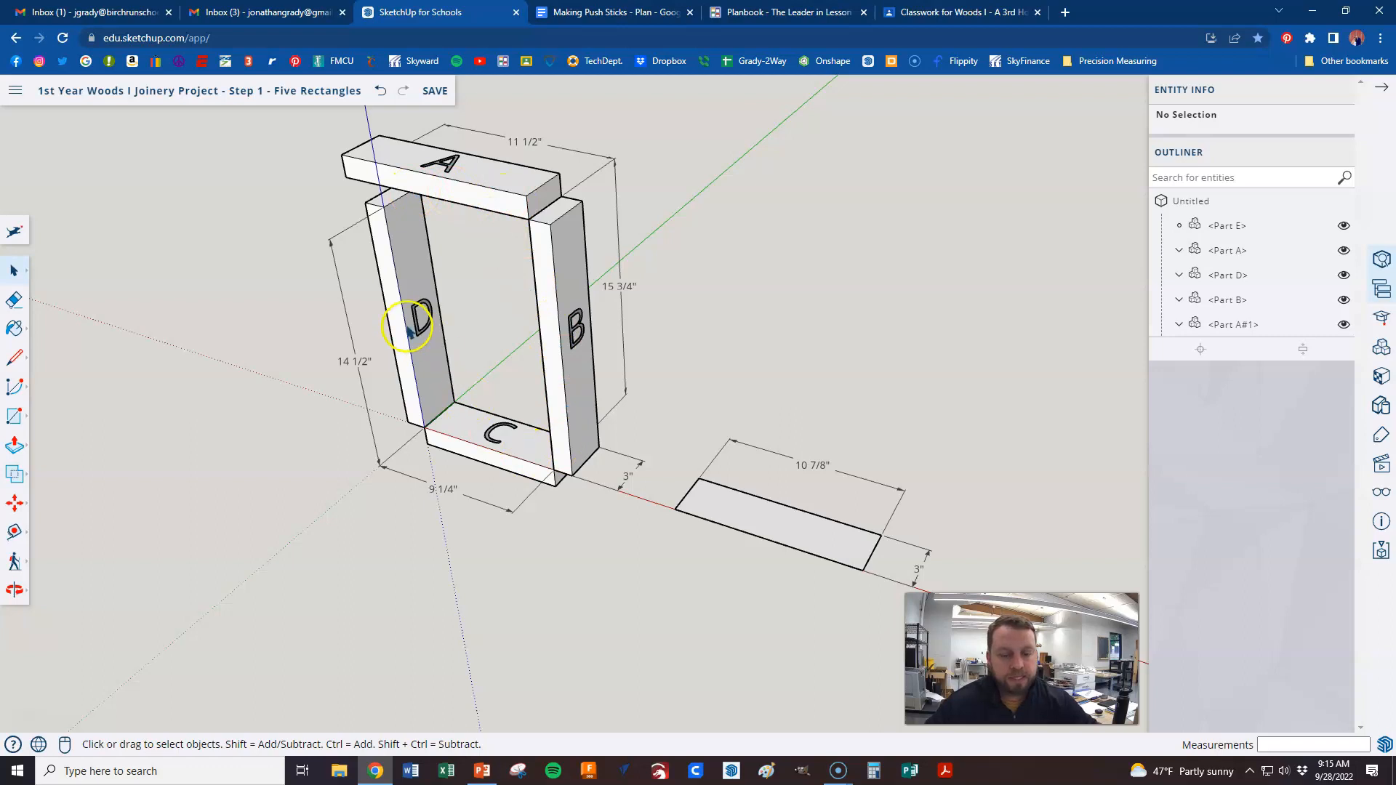
Open the component of the separate board beside the frame and push/pull its face upward to a thickness of 1 1/4".
{"action": "scroll", "coordinate": [406, 367], "scroll_direction": "down", "scroll_amount": 1}
{"action": "scroll", "coordinate": [721, 529], "scroll_direction": "up", "scroll_amount": 1}
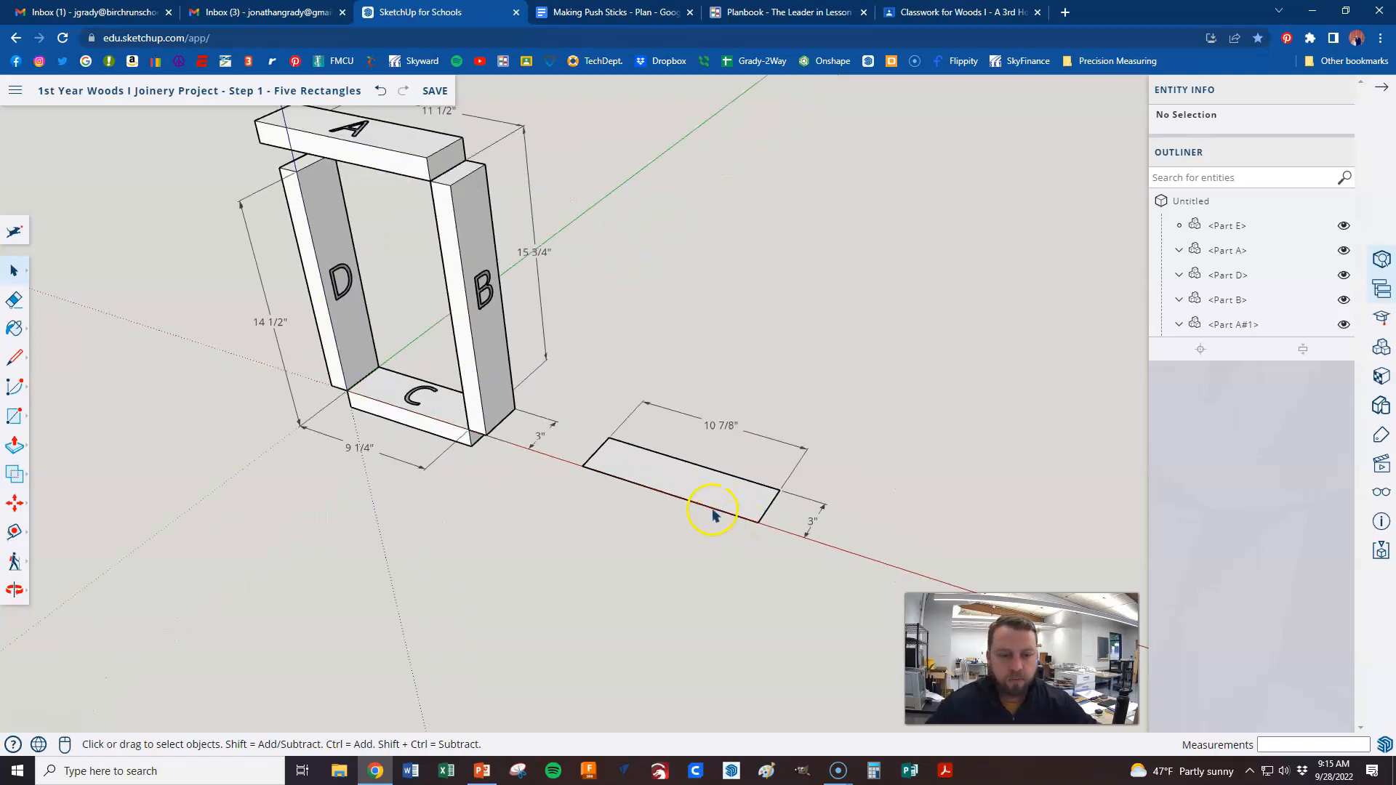
{"action": "double_click", "coordinate": [723, 498]}
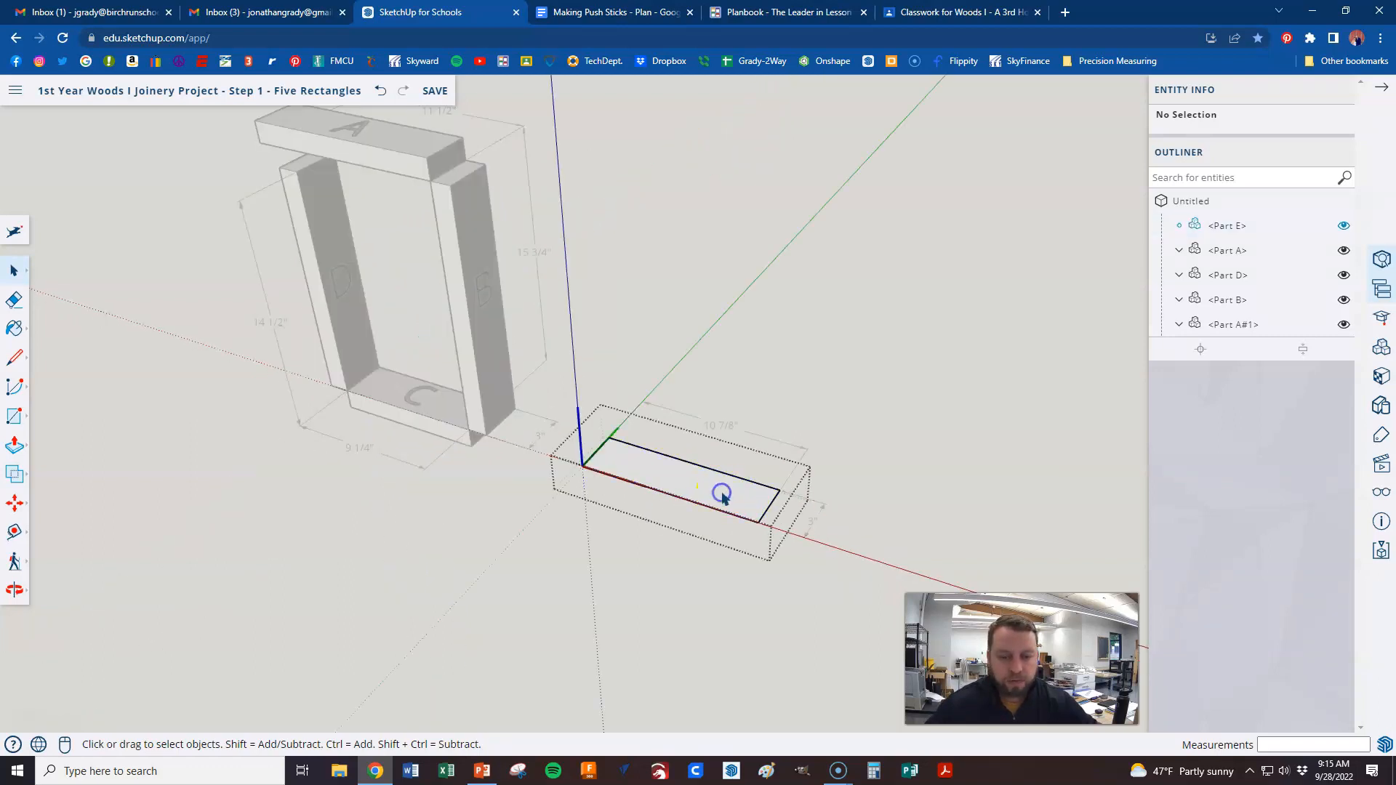
{"action": "key", "text": "p"}
{"action": "left_click", "coordinate": [723, 500]}
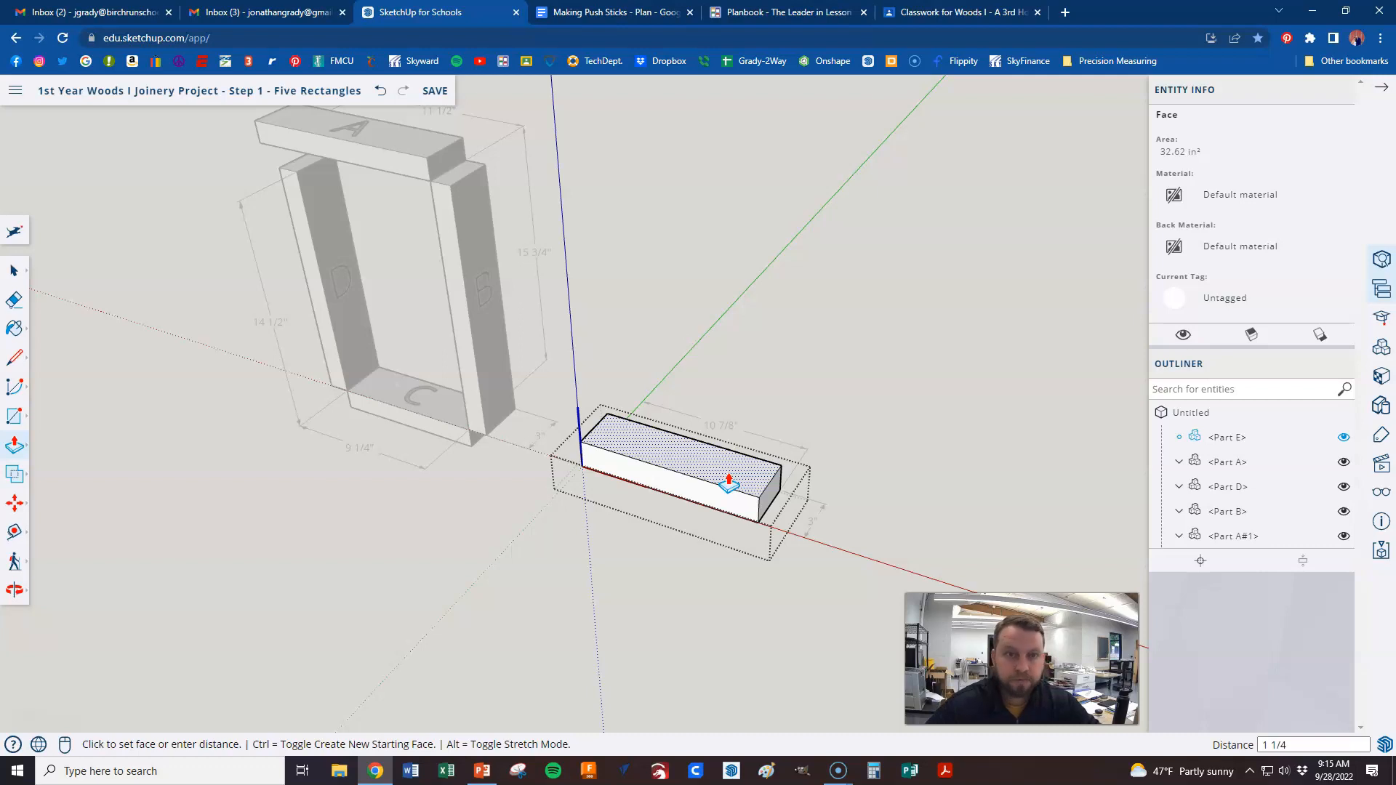
{"action": "left_click", "coordinate": [429, 477]}
Create 3D text reading "E", place it on the upper face of the separate board, and exit the component.
{"action": "left_click", "coordinate": [17, 422]}
{"action": "left_click", "coordinate": [49, 484]}
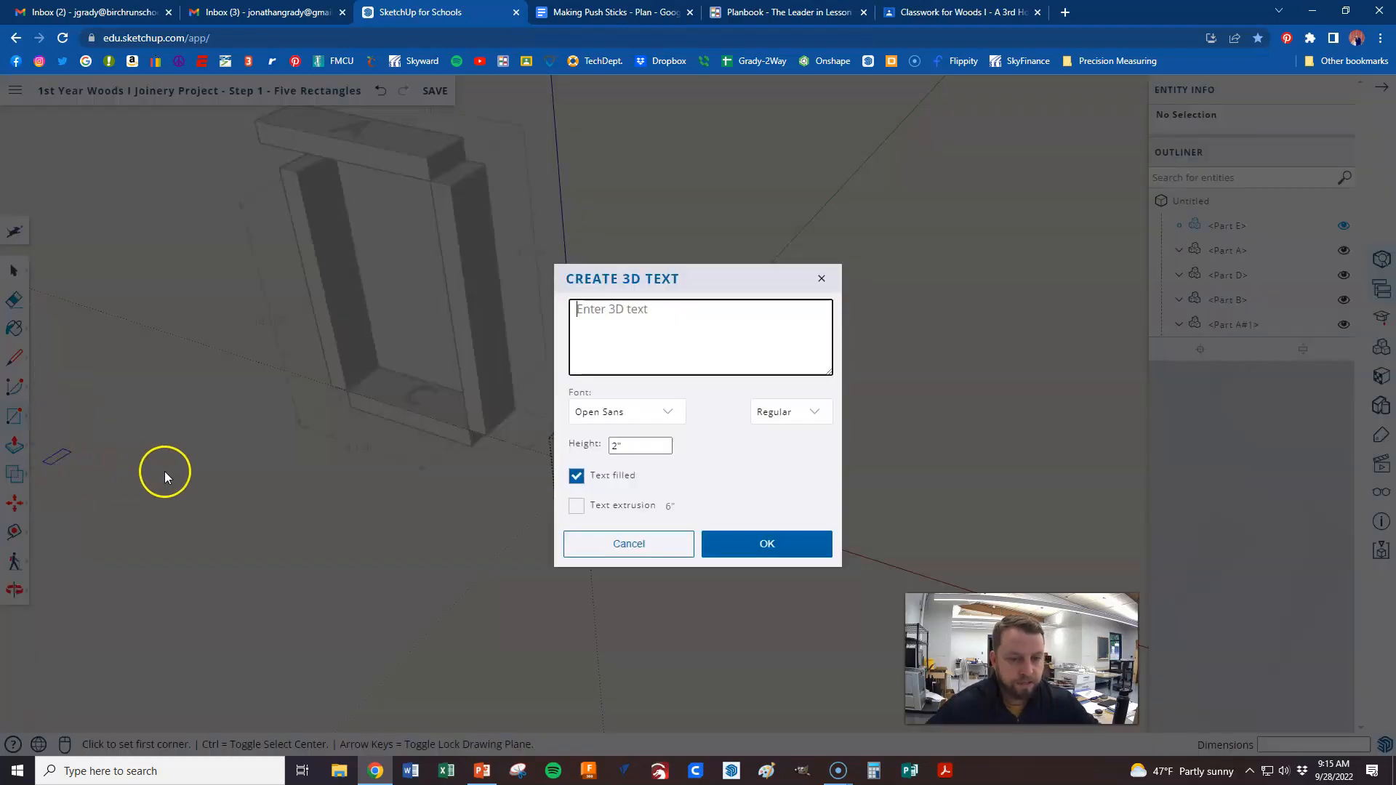
{"action": "left_click", "coordinate": [767, 544]}
{"action": "scroll", "coordinate": [675, 476], "scroll_direction": "up", "scroll_amount": 2}
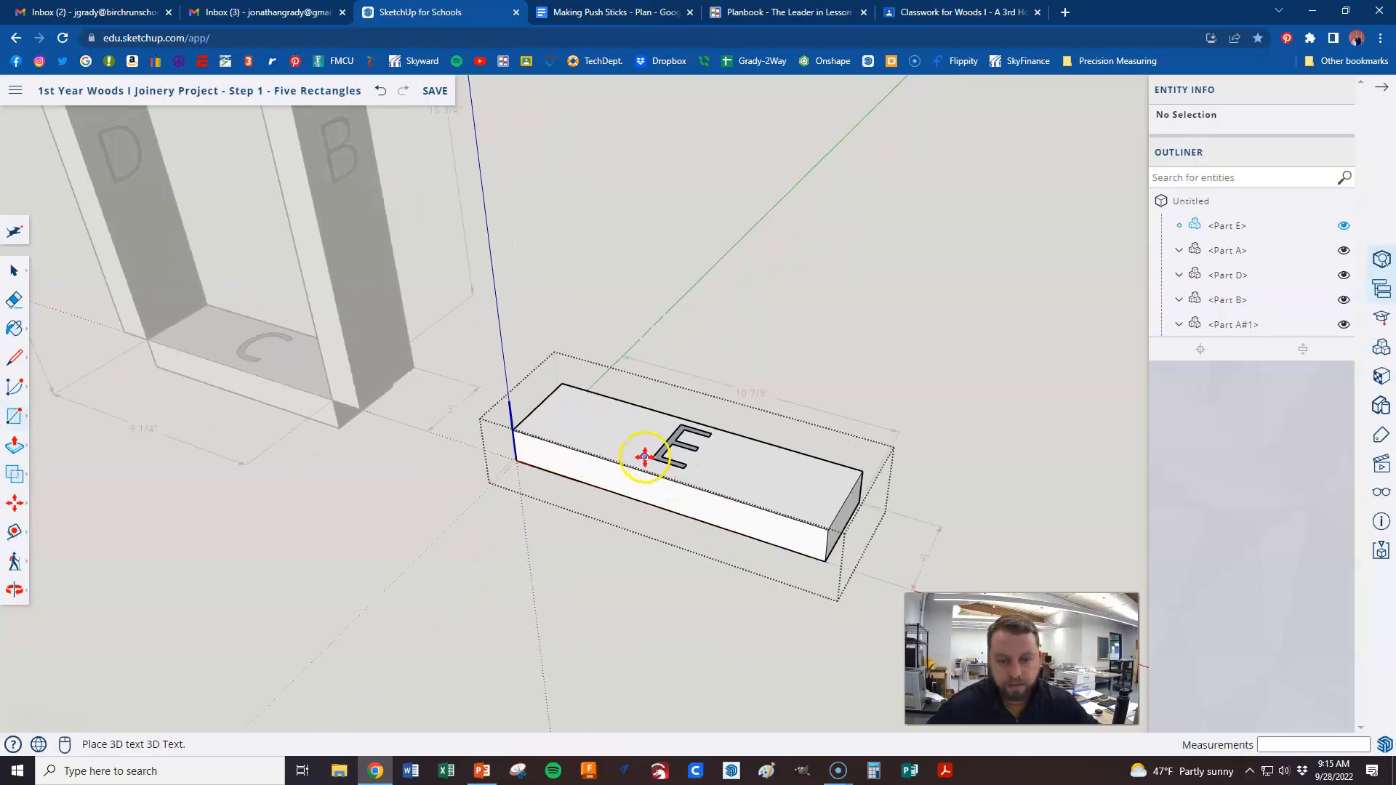
{"action": "left_click", "coordinate": [647, 458]}
{"action": "key", "text": "space"}
{"action": "left_click", "coordinate": [811, 370]}
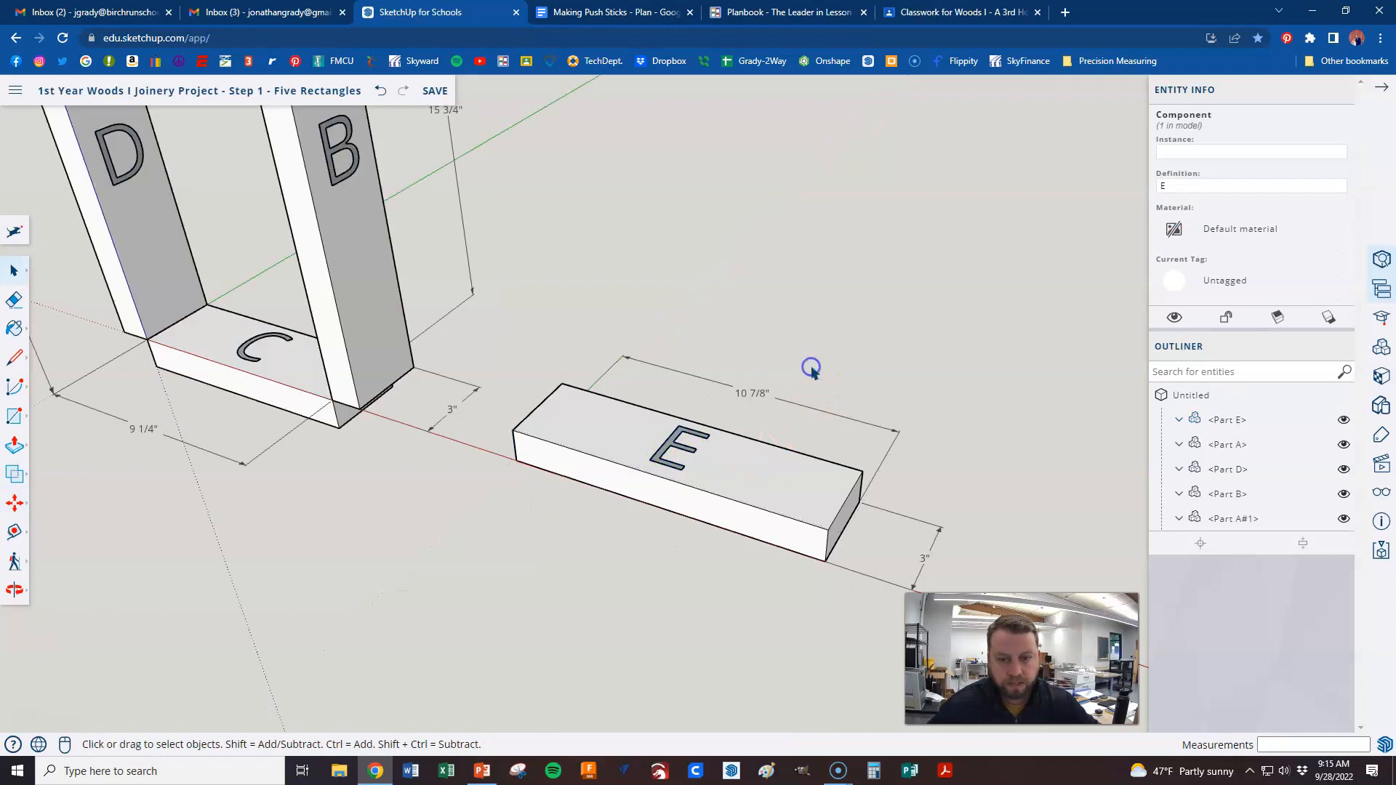
{"action": "scroll", "coordinate": [815, 375], "scroll_direction": "down", "scroll_amount": 5}
Save the model and select boards A, B and D in turn to check that each is its own component.
{"action": "scroll", "coordinate": [711, 156], "scroll_direction": "up", "scroll_amount": 3}
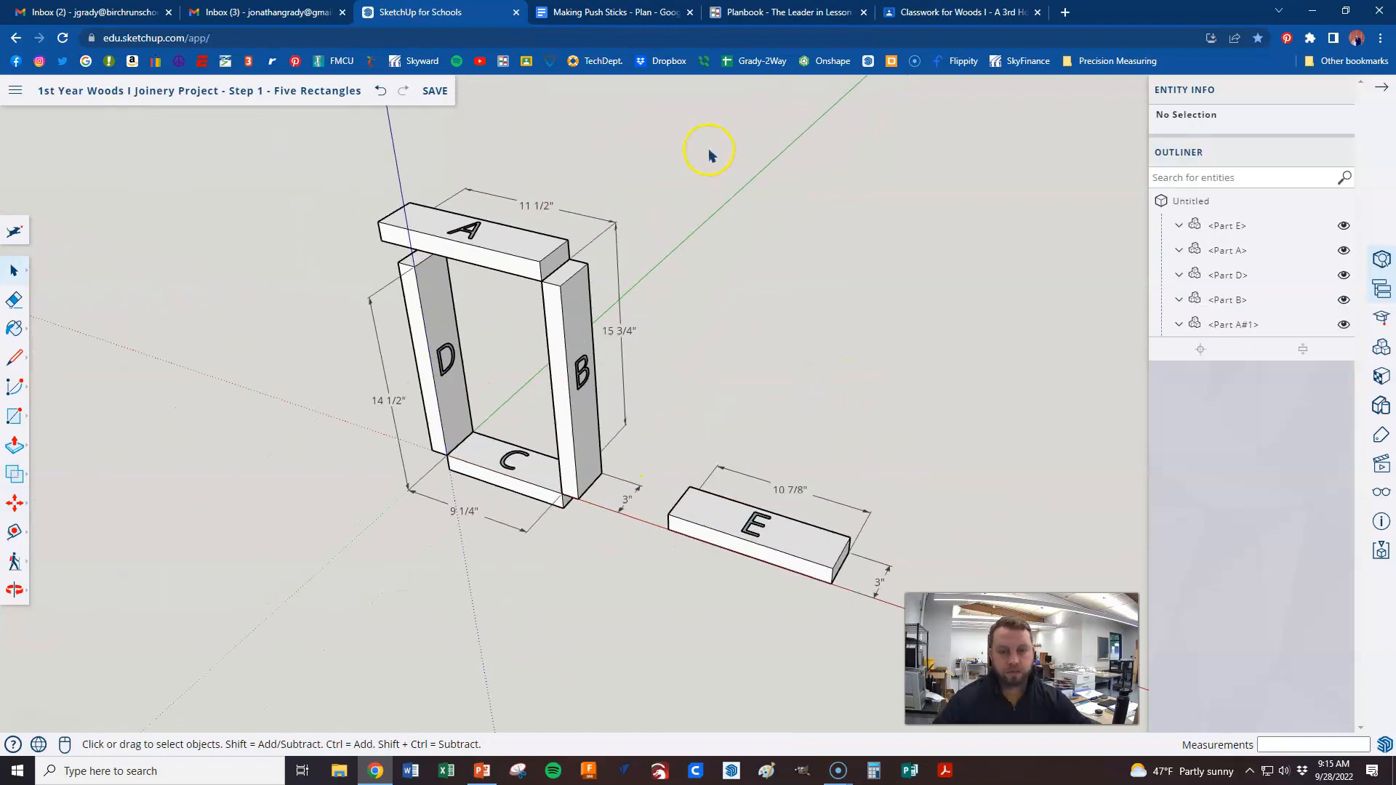
{"action": "scroll", "coordinate": [684, 282], "scroll_direction": "up", "scroll_amount": 1}
{"action": "scroll", "coordinate": [518, 270], "scroll_direction": "down", "scroll_amount": 2}
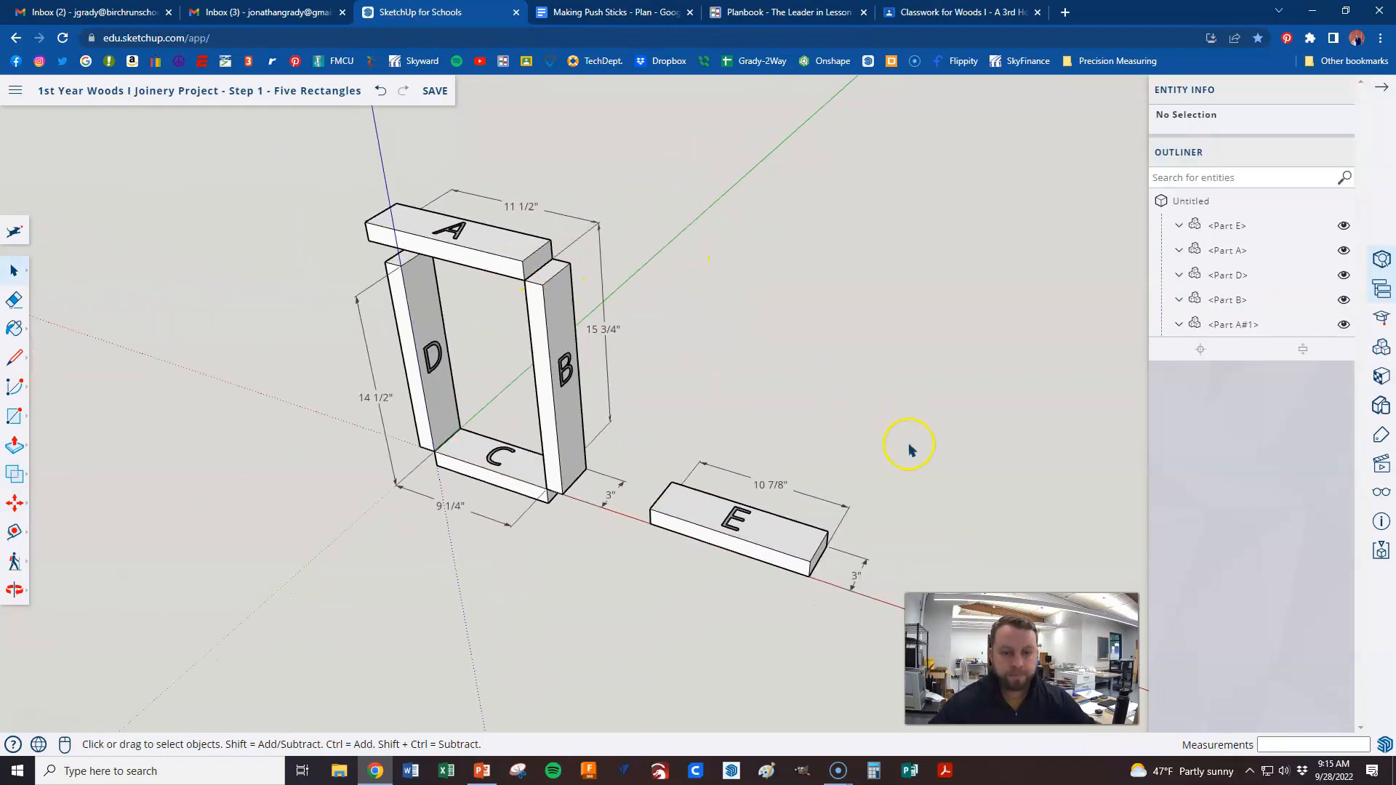
{"action": "scroll", "coordinate": [916, 458], "scroll_direction": "up", "scroll_amount": 1}
{"action": "scroll", "coordinate": [916, 487], "scroll_direction": "up", "scroll_amount": 1}
{"action": "left_click", "coordinate": [412, 214]}
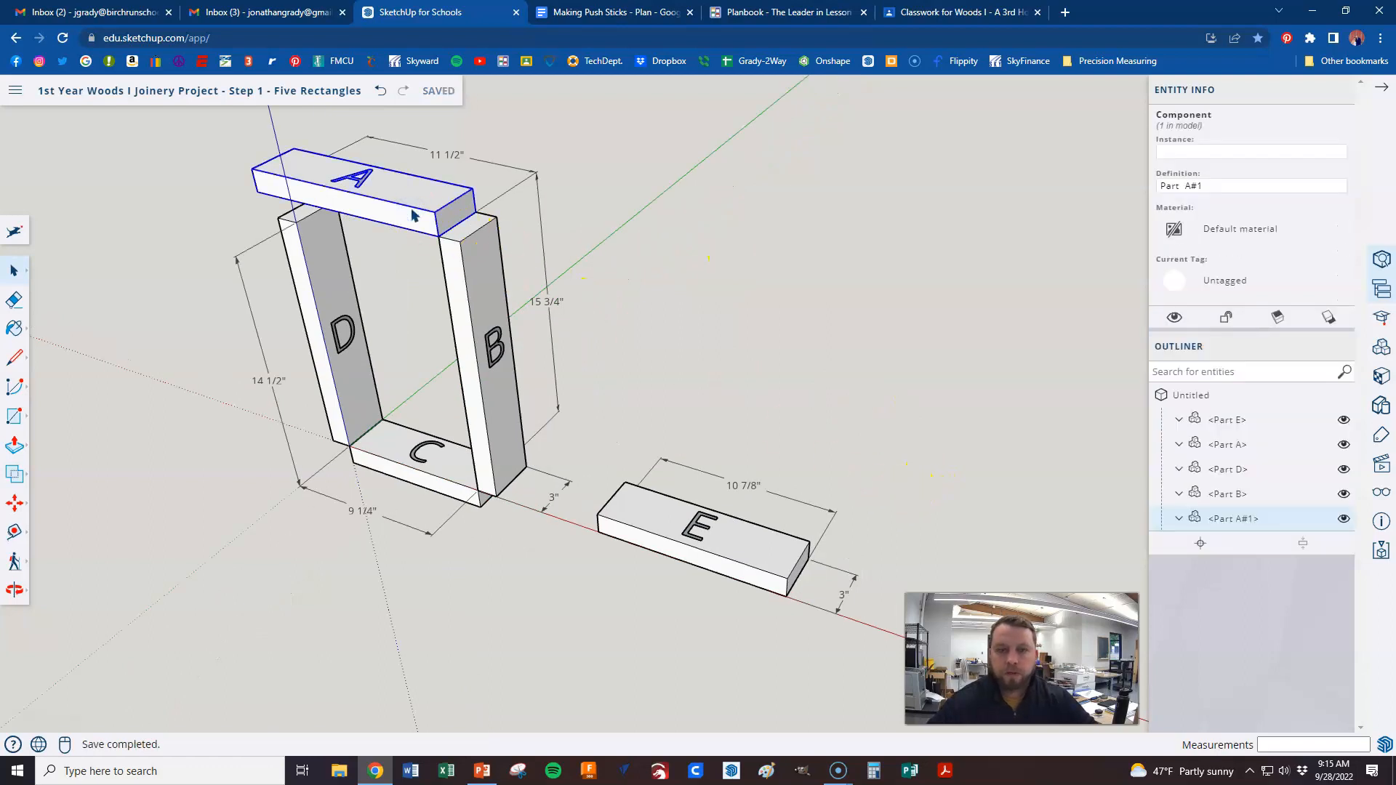
{"action": "left_click", "coordinate": [462, 266], "text": "shift"}
{"action": "left_click", "coordinate": [476, 271]}
{"action": "left_click", "coordinate": [327, 291]}
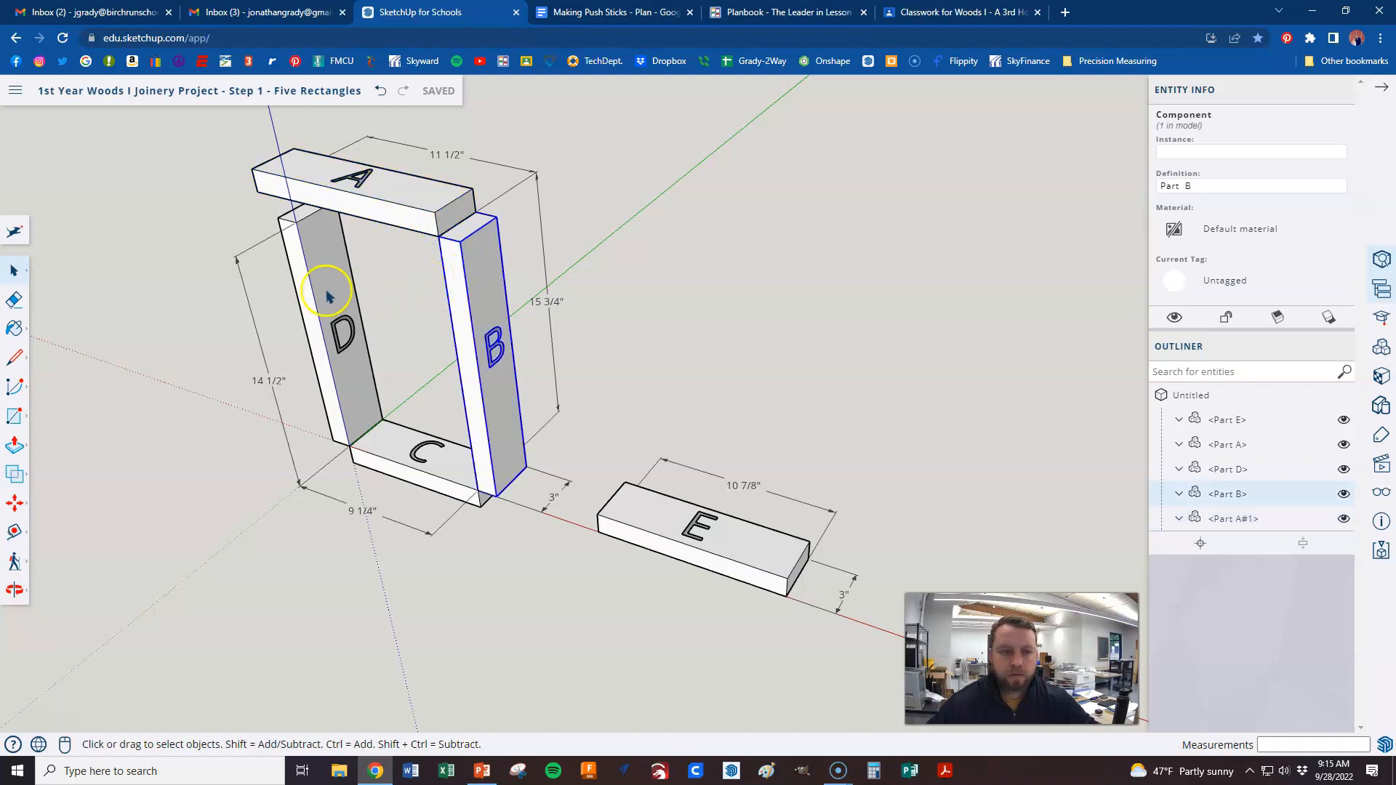
{"action": "left_click", "coordinate": [798, 359]}
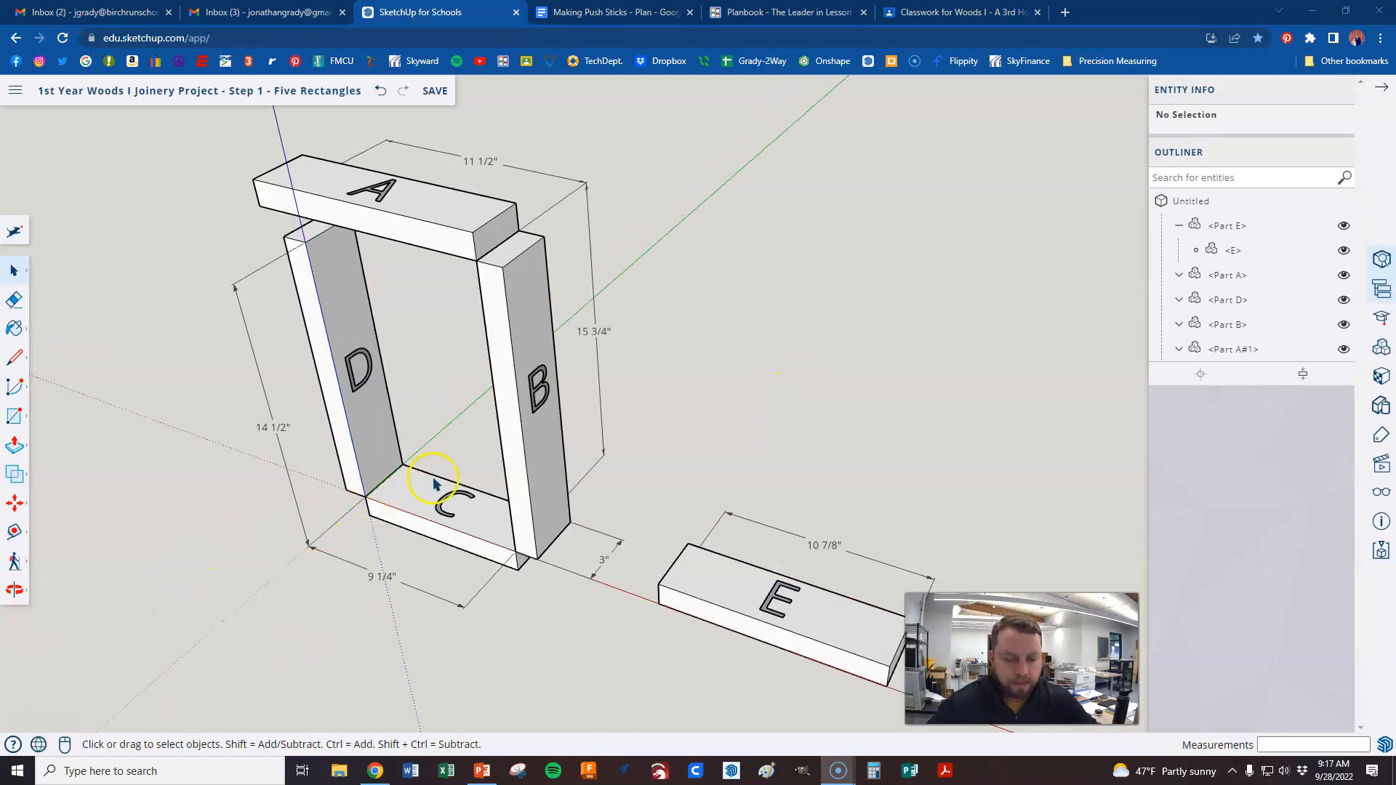
Dimension the thickness of board A at its left end and place the dimension outside the board.
{"action": "left_click", "coordinate": [14, 533]}
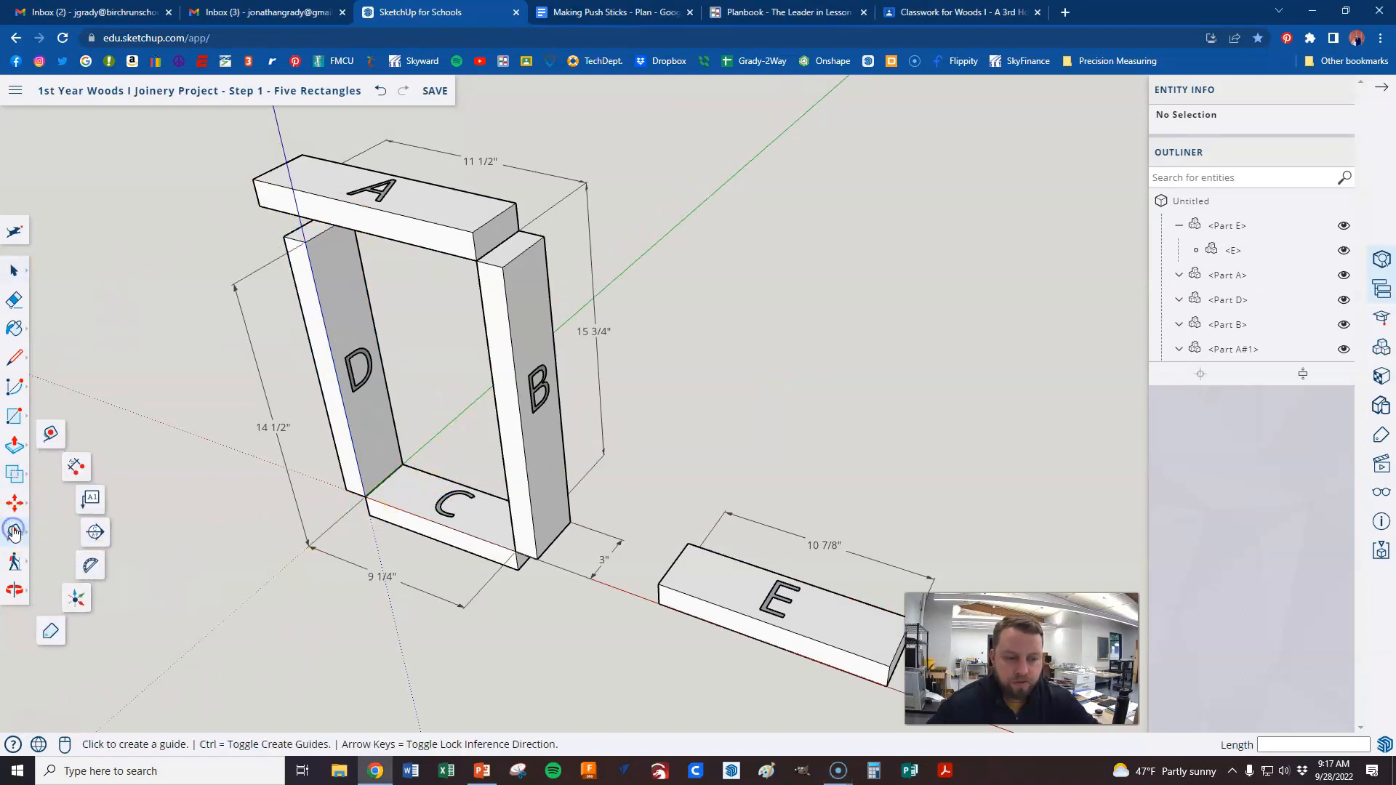
{"action": "left_click", "coordinate": [80, 469]}
{"action": "left_click", "coordinate": [252, 179]}
{"action": "left_click", "coordinate": [259, 206]}
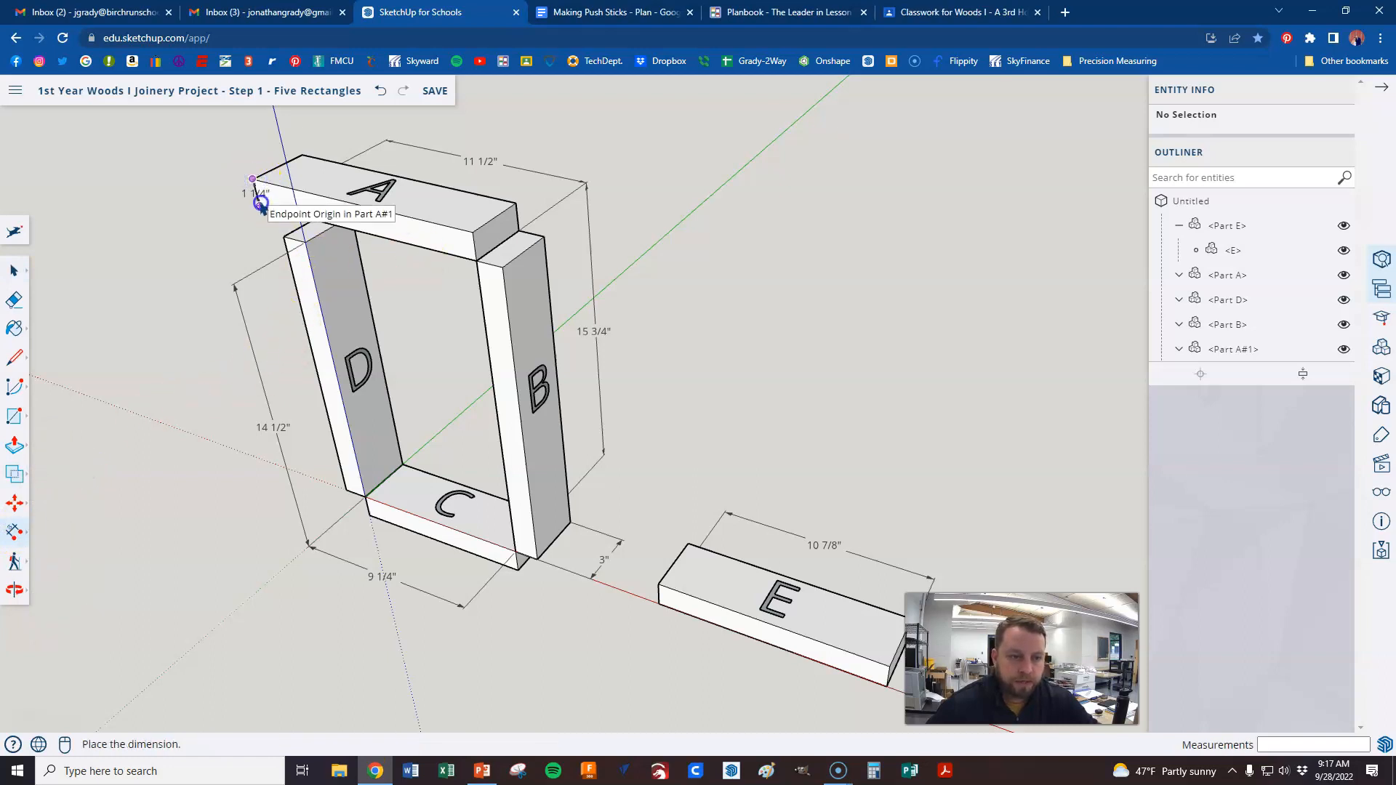
{"action": "left_click", "coordinate": [214, 200]}
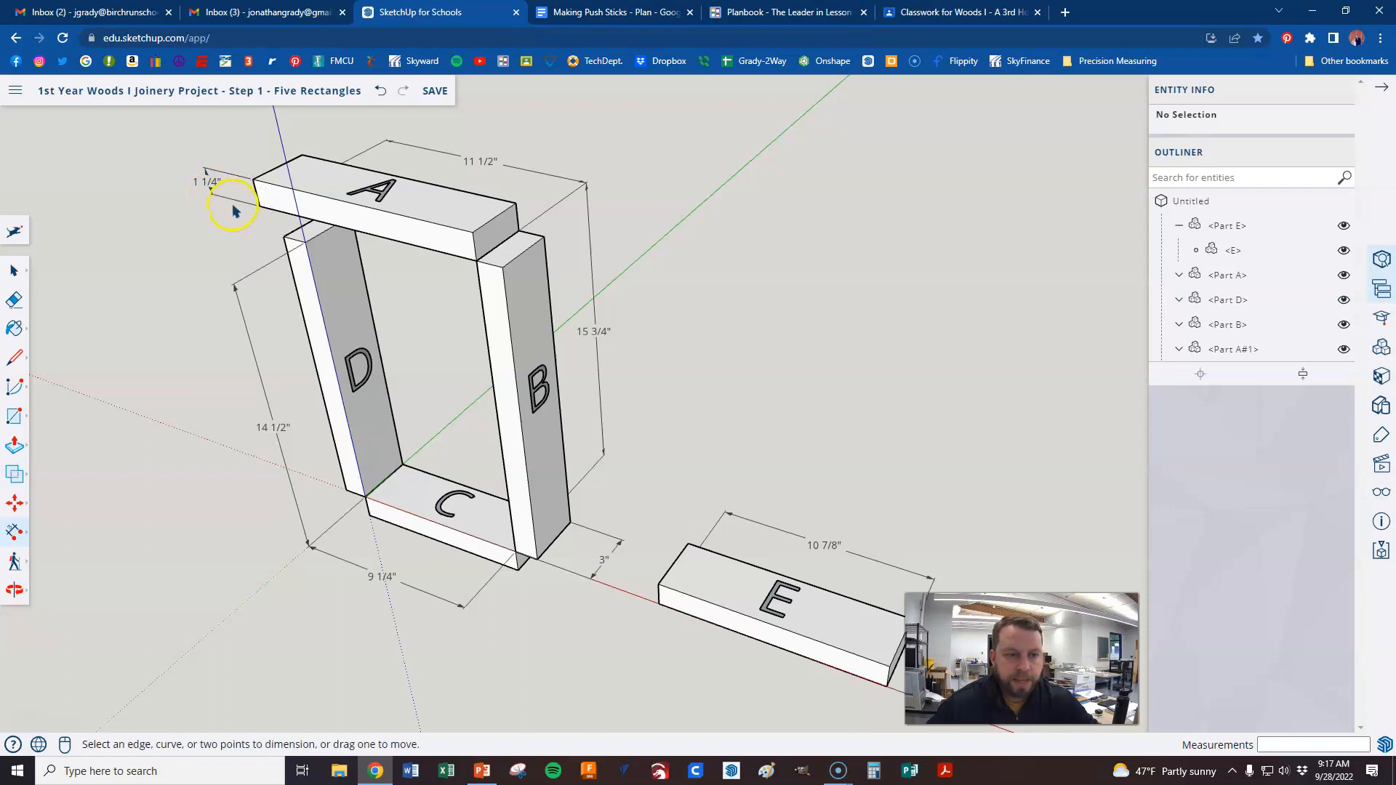
Set the text position of board A's thickness dimension to Outside Start.
{"action": "left_click", "coordinate": [213, 181]}
{"action": "right_click", "coordinate": [204, 182]}
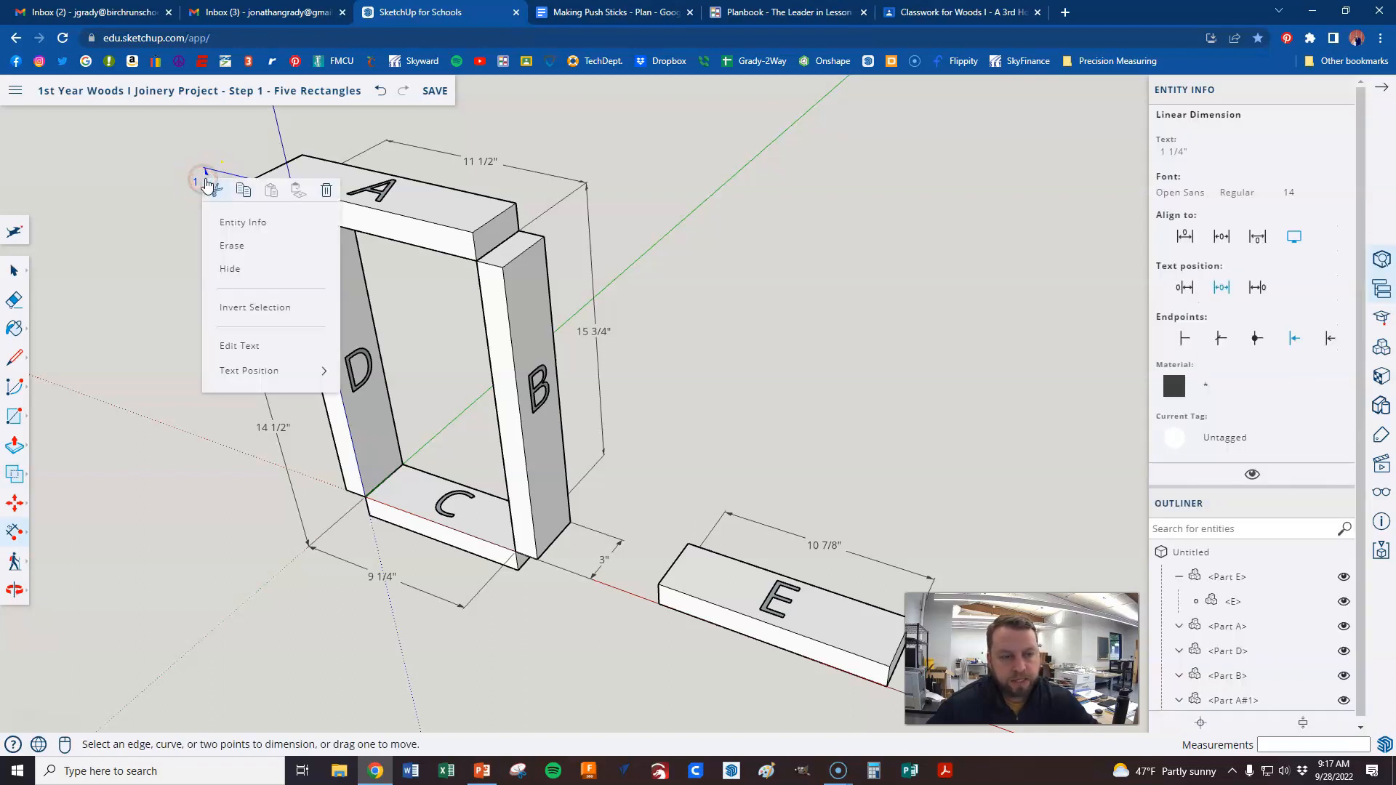
{"action": "mouse_move", "coordinate": [249, 373]}
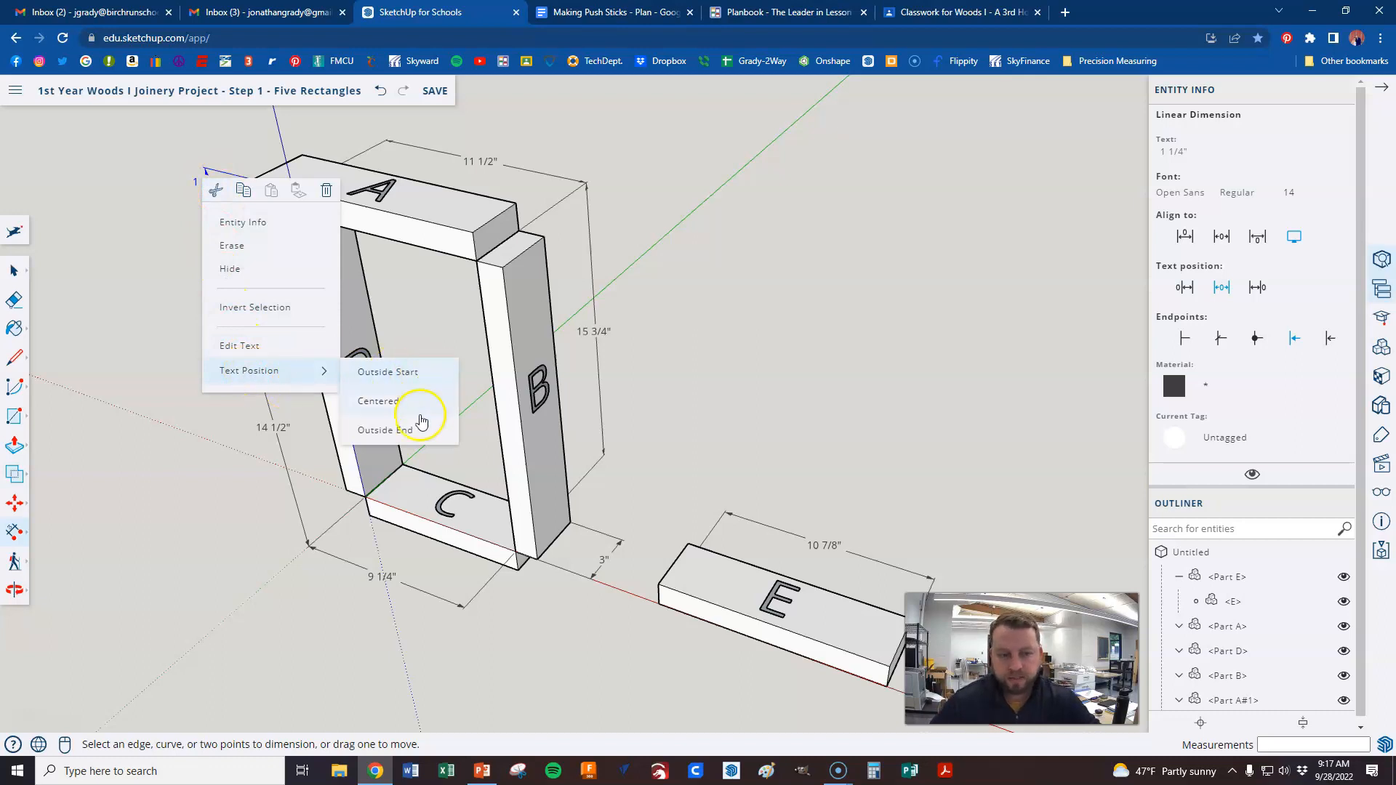
{"action": "left_click", "coordinate": [418, 375]}
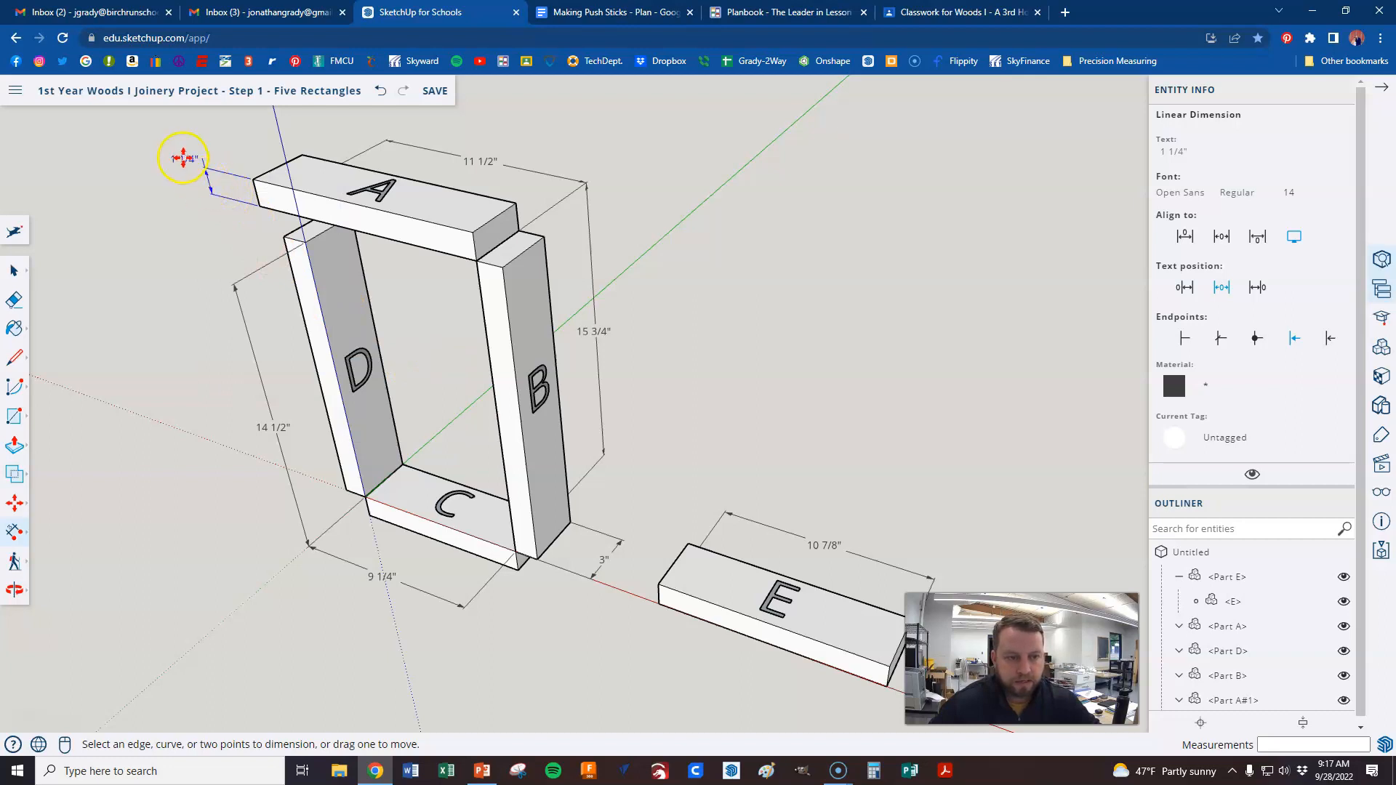
Try the Outside End text position on board A's thickness dimension, undo it, and deselect the dimension.
{"action": "right_click", "coordinate": [206, 181]}
{"action": "mouse_move", "coordinate": [309, 369]}
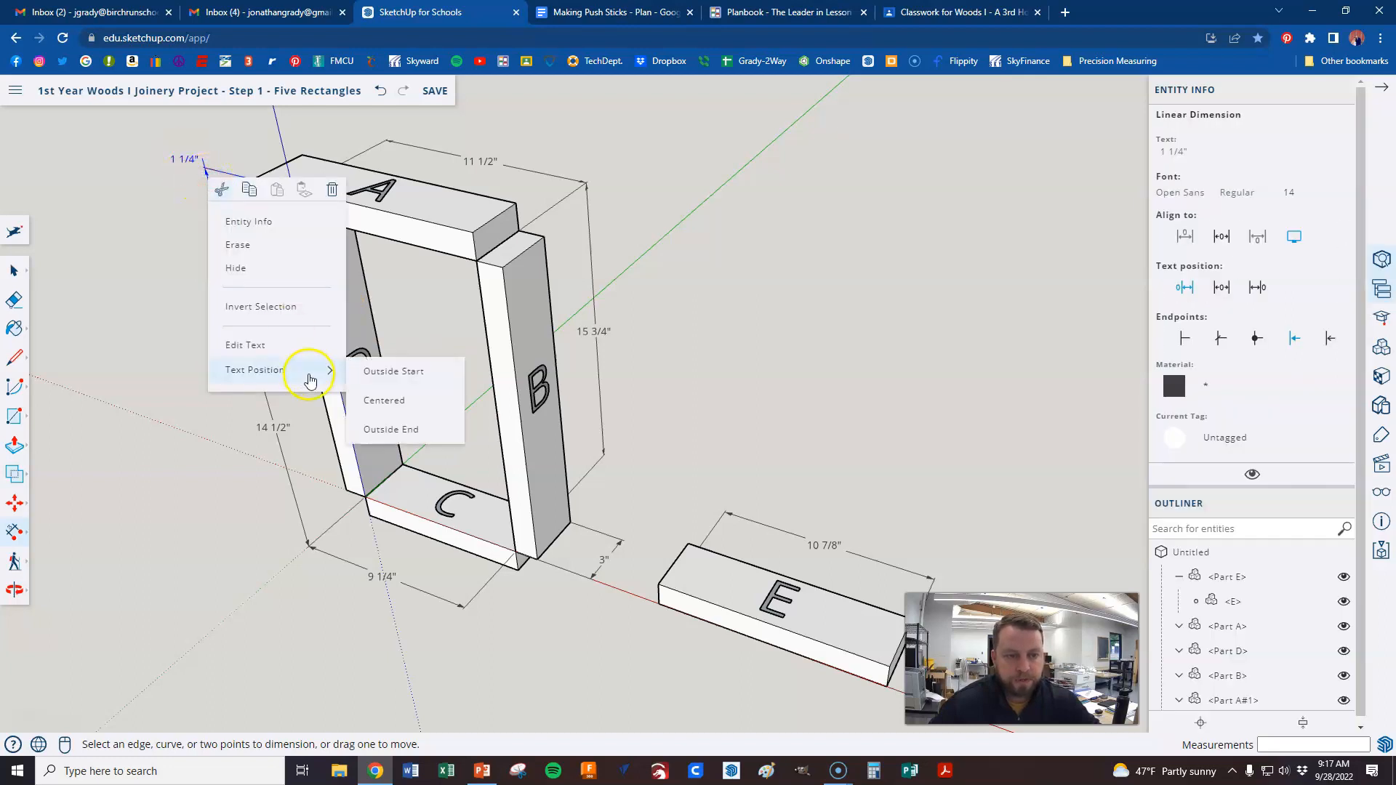
{"action": "left_click", "coordinate": [405, 427]}
{"action": "key", "text": "Escape"}
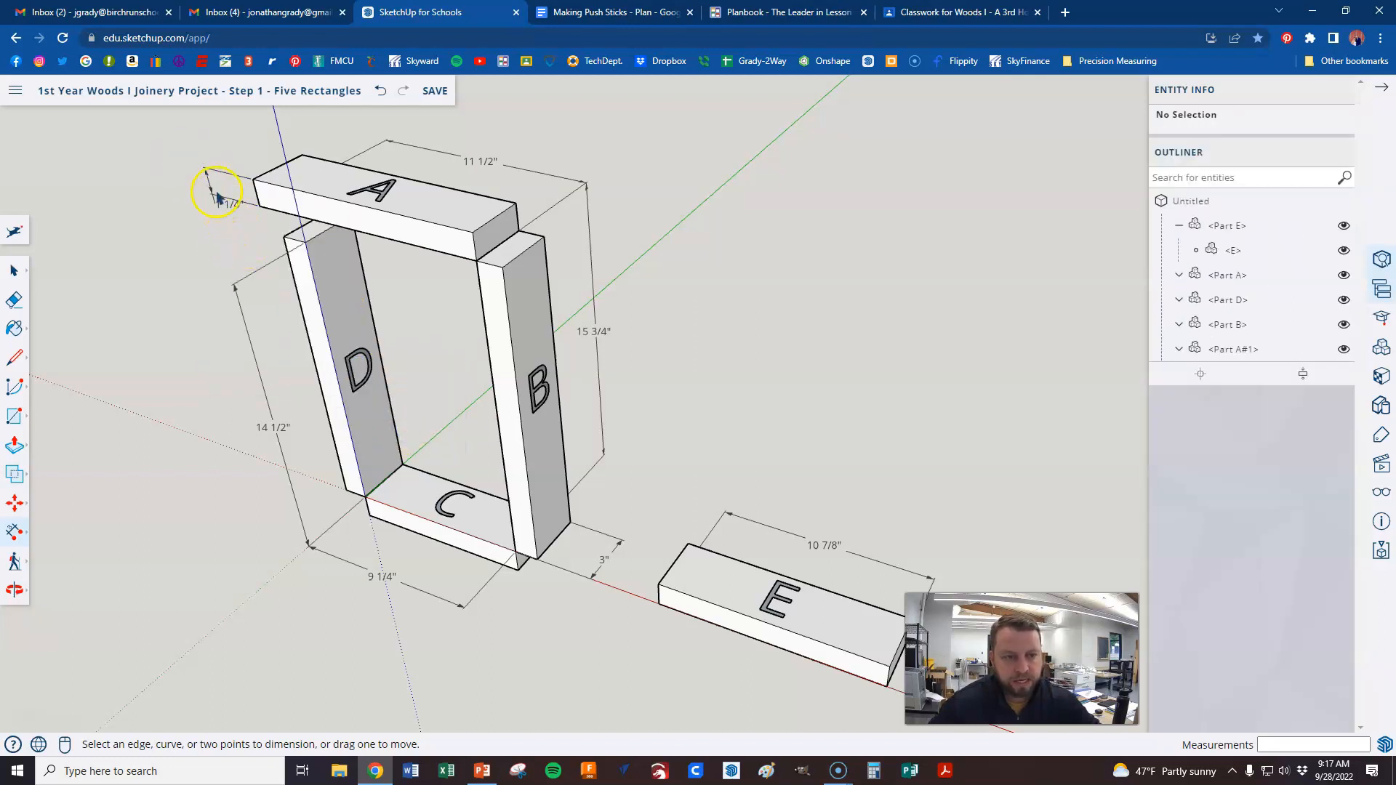
{"action": "left_click_drag", "start_coordinate": [256, 216], "coordinate": [232, 197]}
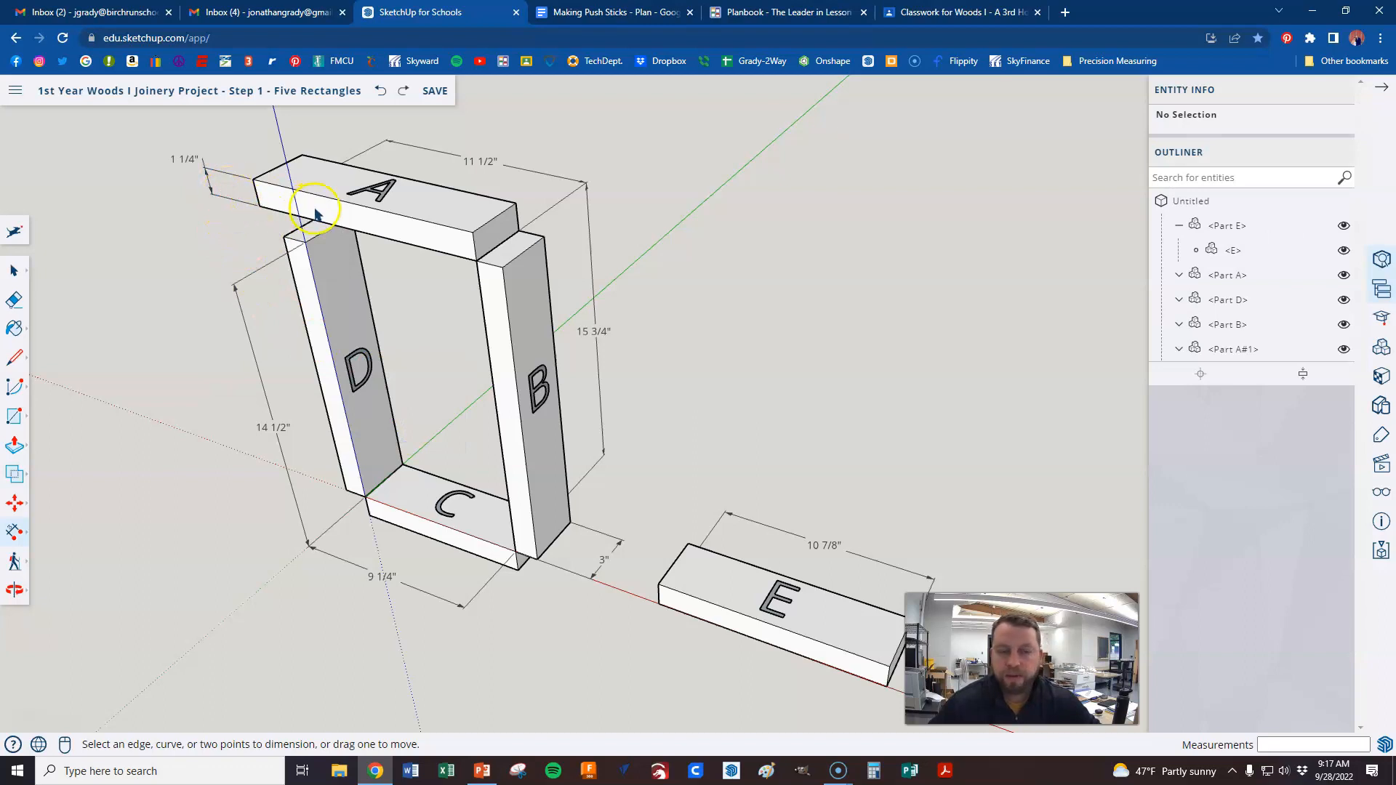
{"action": "left_click", "coordinate": [207, 182]}
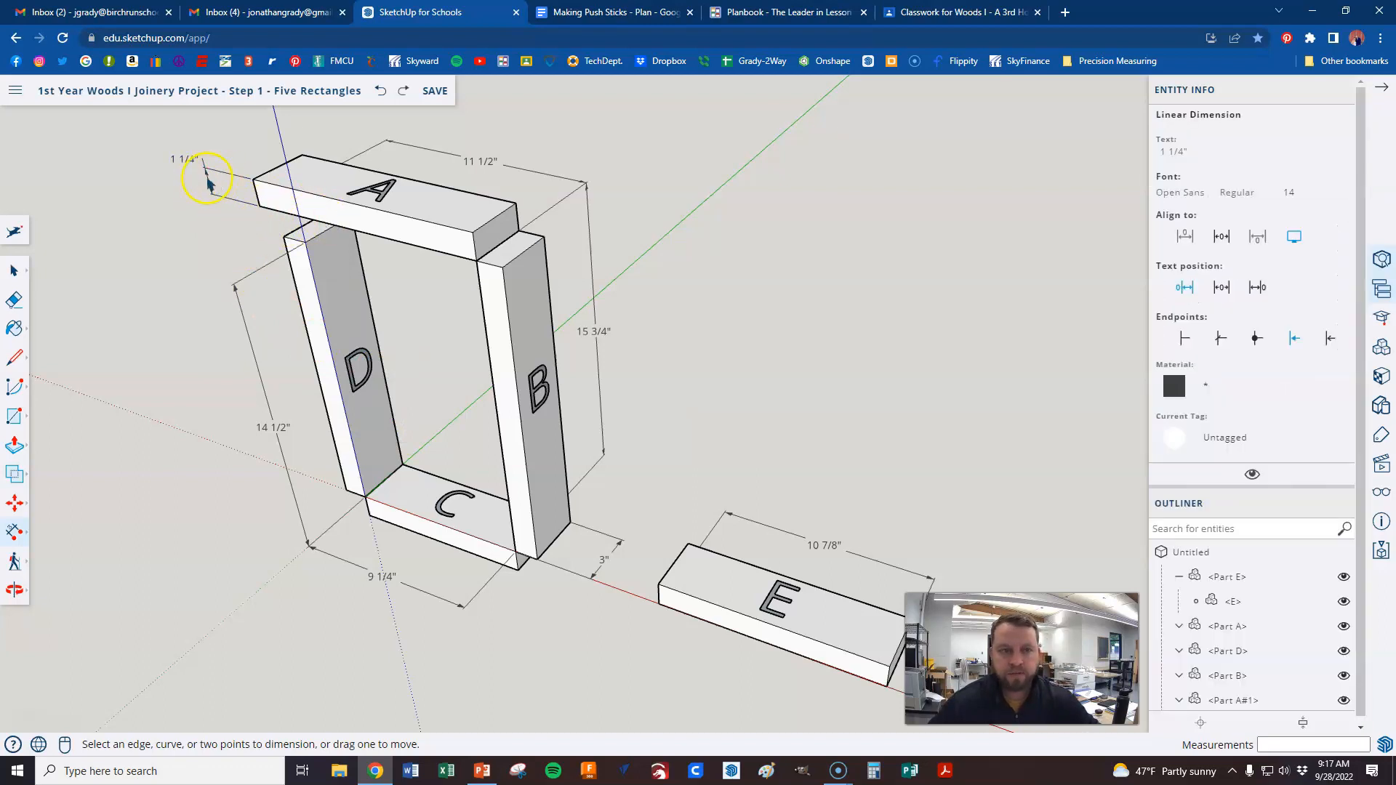
{"action": "left_click", "coordinate": [98, 514]}
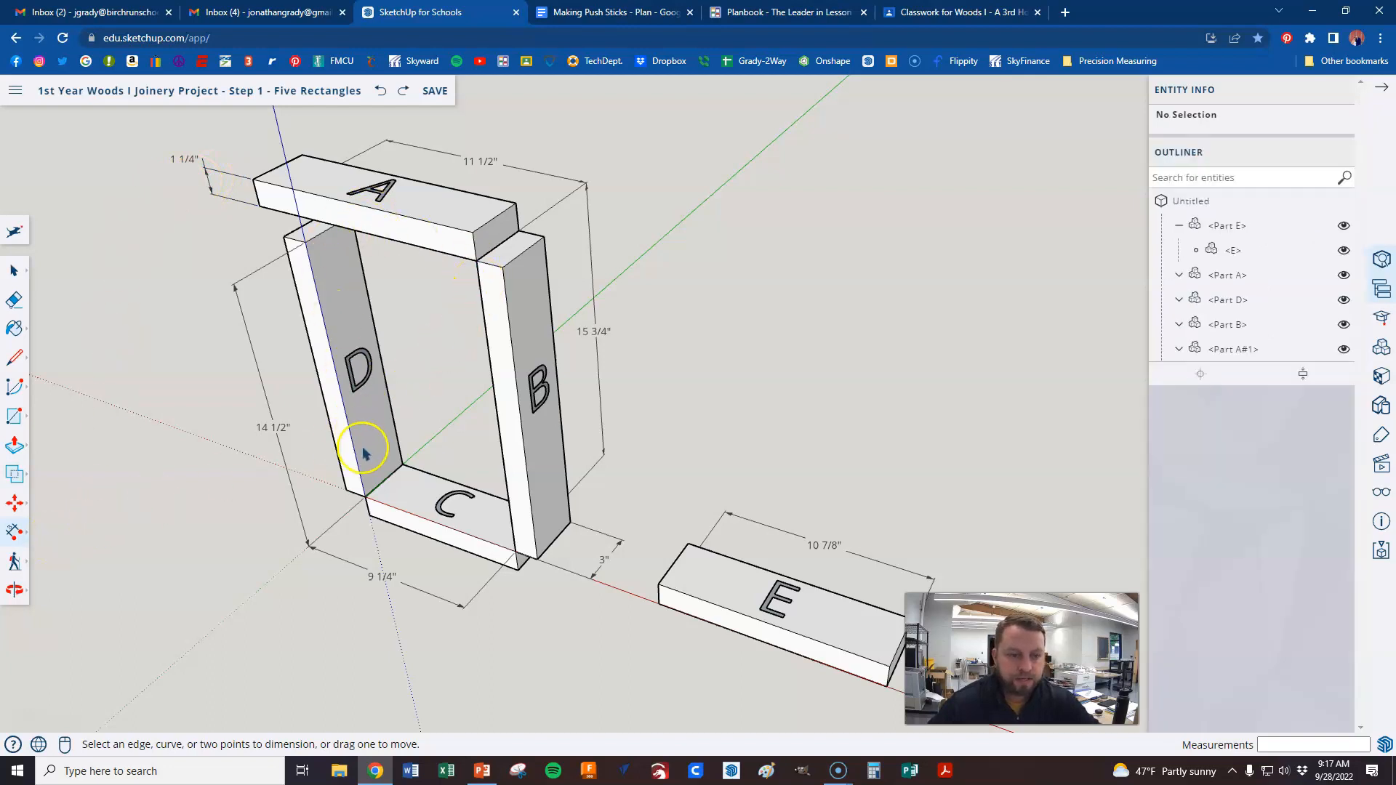
Dimension the thickness of board D at its lower end, set the text position to Outside Start, and deselect the dimension.
{"action": "left_click", "coordinate": [347, 489]}
{"action": "left_click", "coordinate": [366, 498]}
{"action": "left_click", "coordinate": [280, 557]}
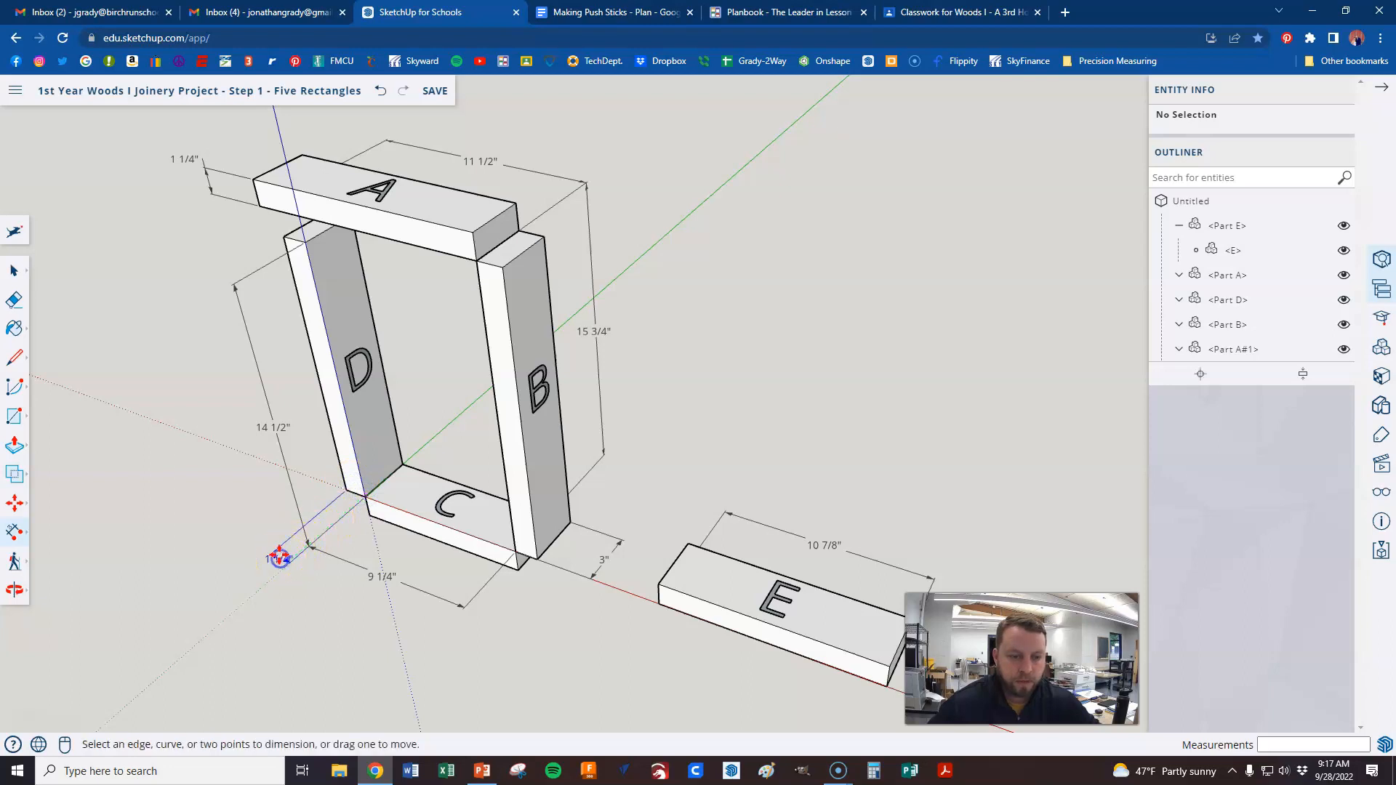
{"action": "right_click", "coordinate": [275, 556]}
{"action": "mouse_move", "coordinate": [320, 730]}
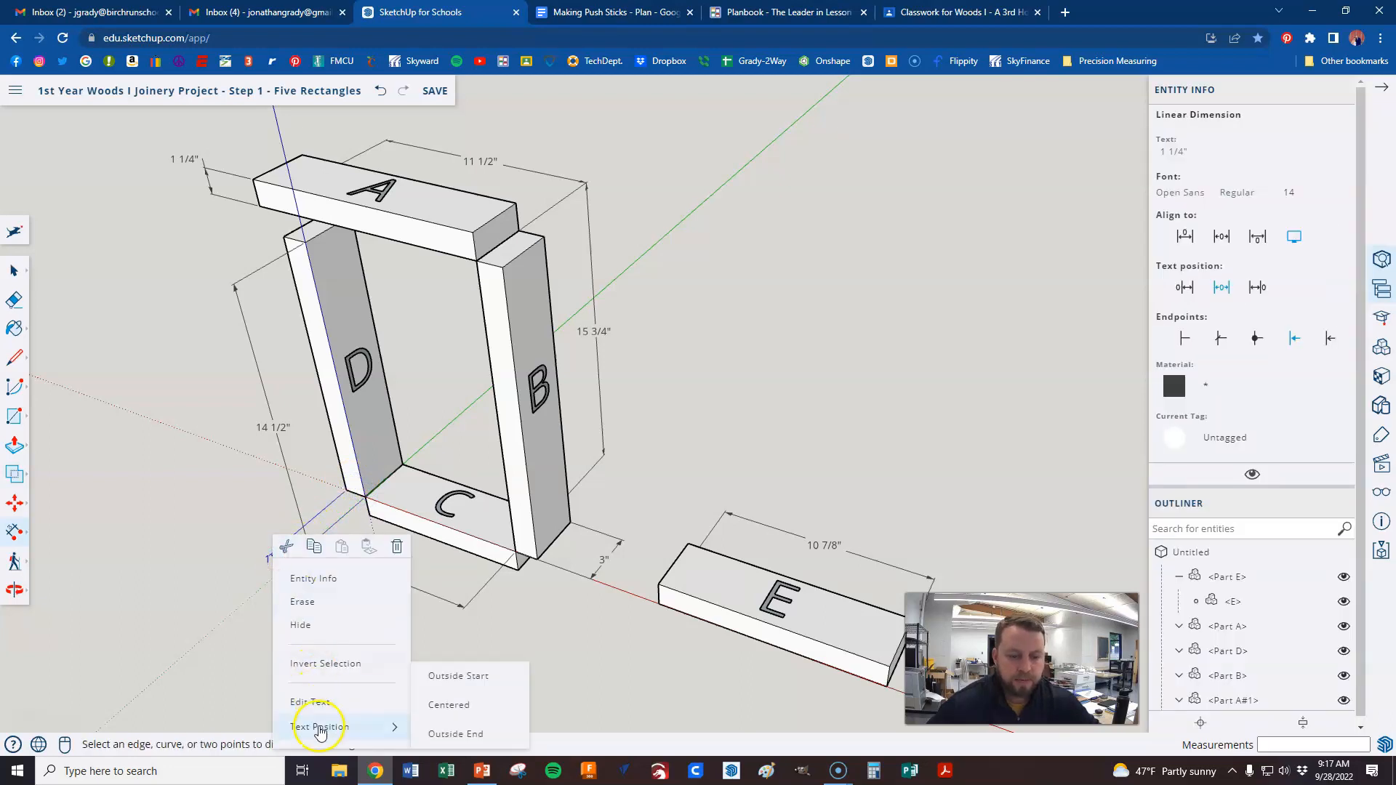
{"action": "left_click", "coordinate": [458, 678]}
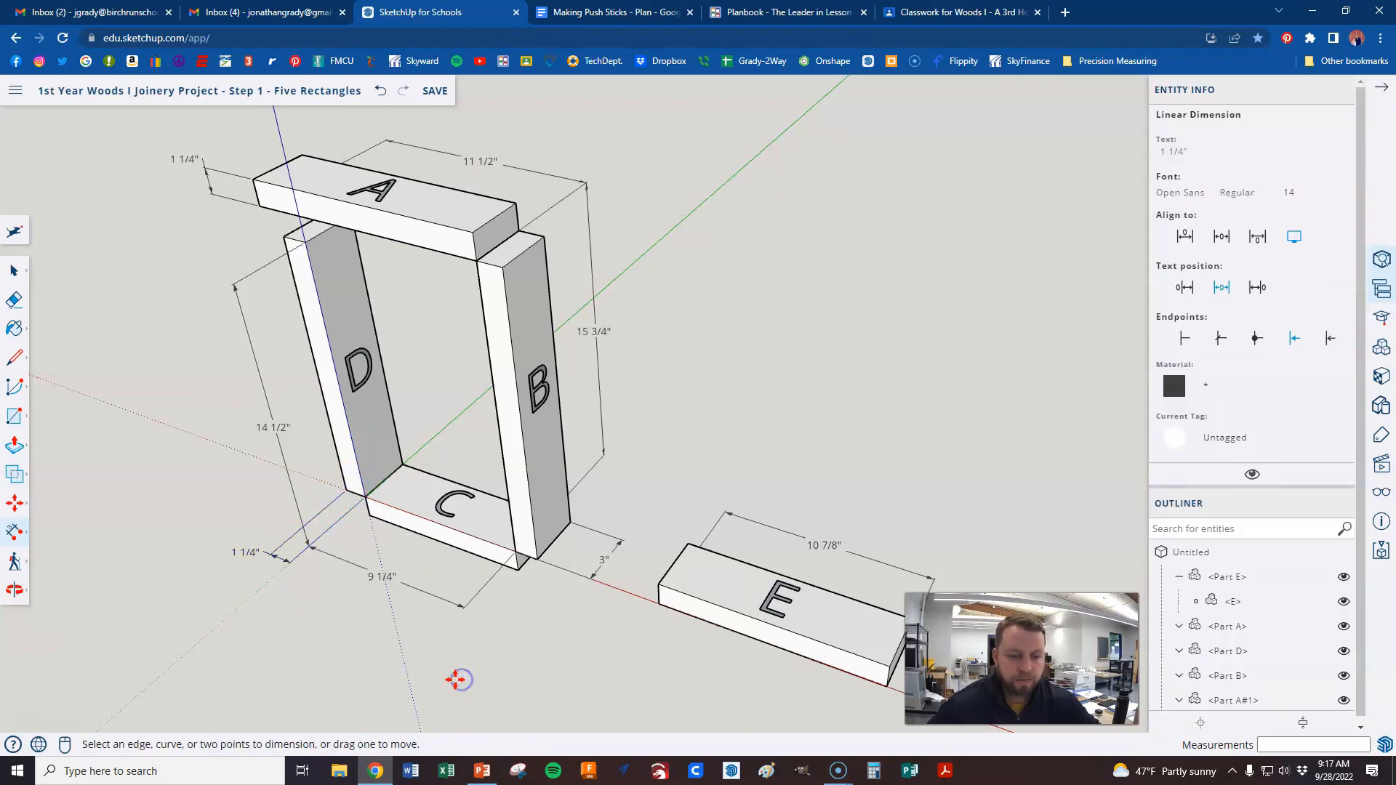
{"action": "left_click", "coordinate": [555, 599]}
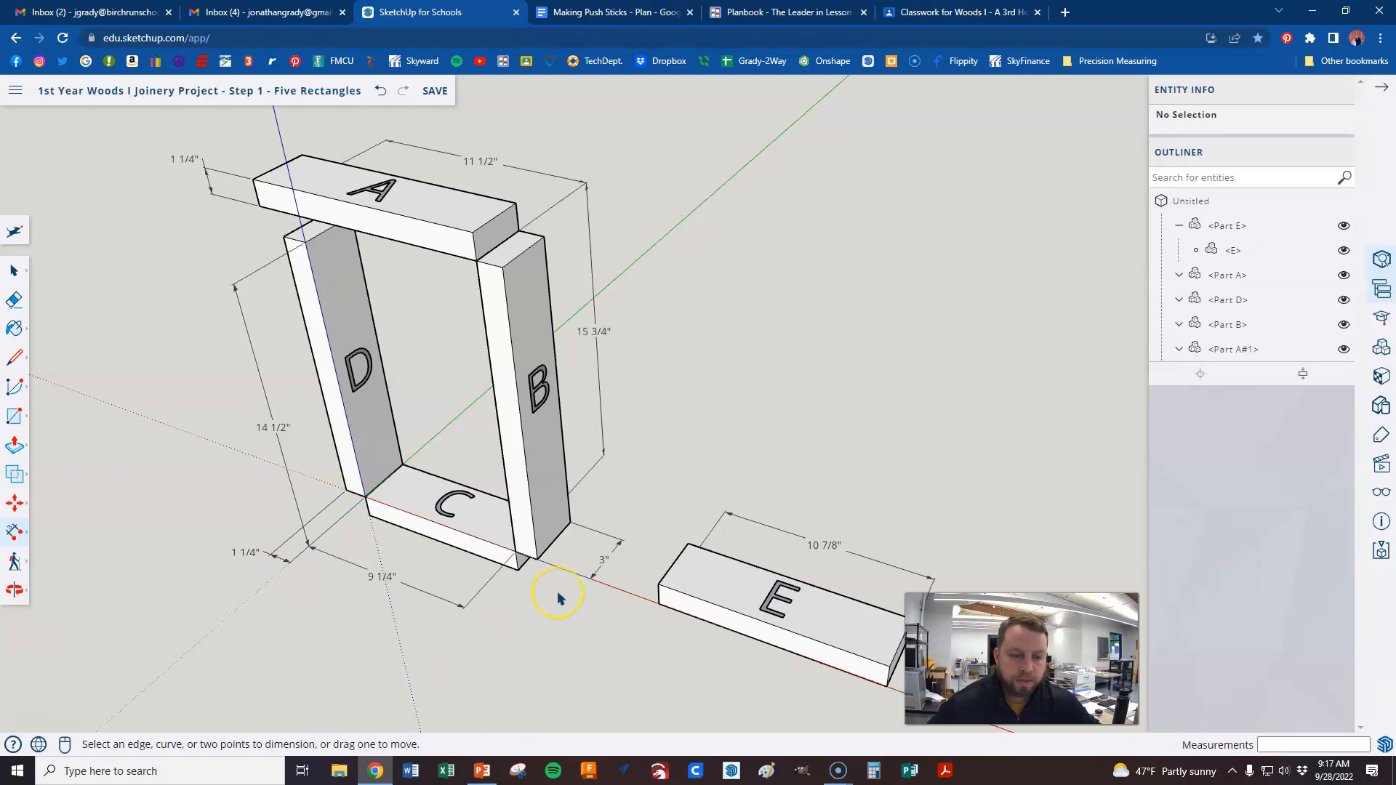
Dimension the thickness of board C at its end beside board B and set the dimension's text position to Outside End.
{"action": "left_click", "coordinate": [518, 570]}
{"action": "left_click", "coordinate": [516, 551]}
{"action": "left_click", "coordinate": [469, 624]}
{"action": "right_click", "coordinate": [463, 615]}
{"action": "mouse_move", "coordinate": [519, 725]}
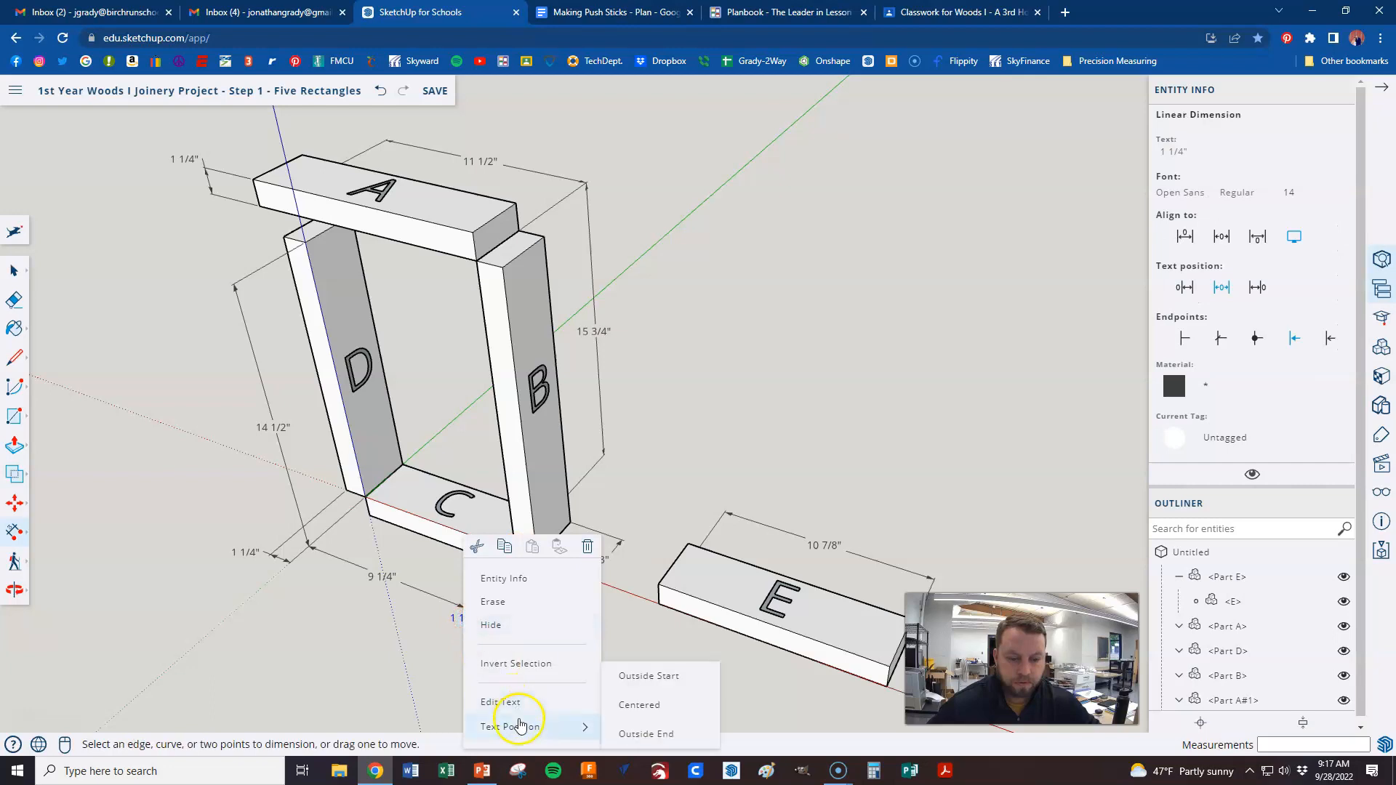
{"action": "left_click", "coordinate": [644, 733]}
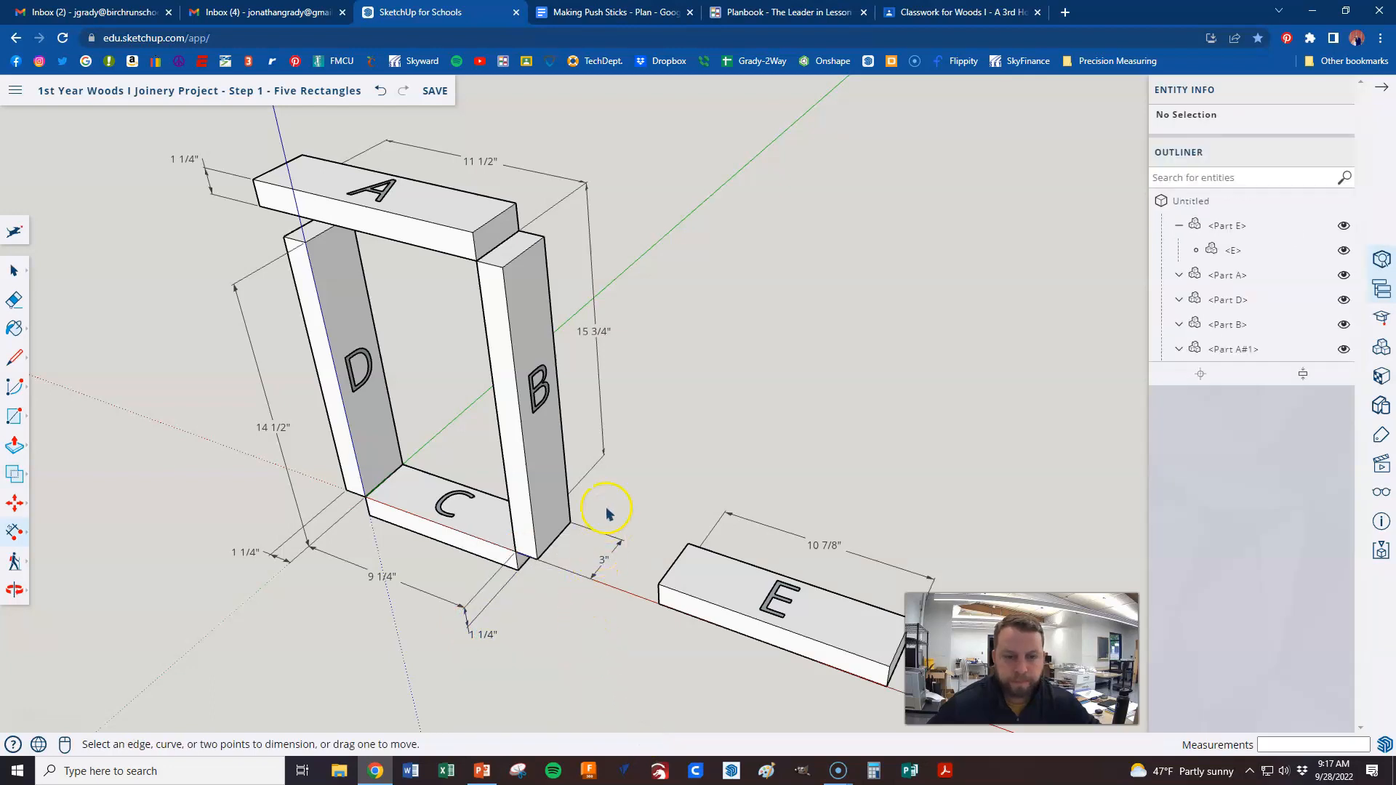
Dimension the thickness of board B across its upper end and set the dimension's text position to Outside End.
{"action": "left_click", "coordinate": [519, 231]}
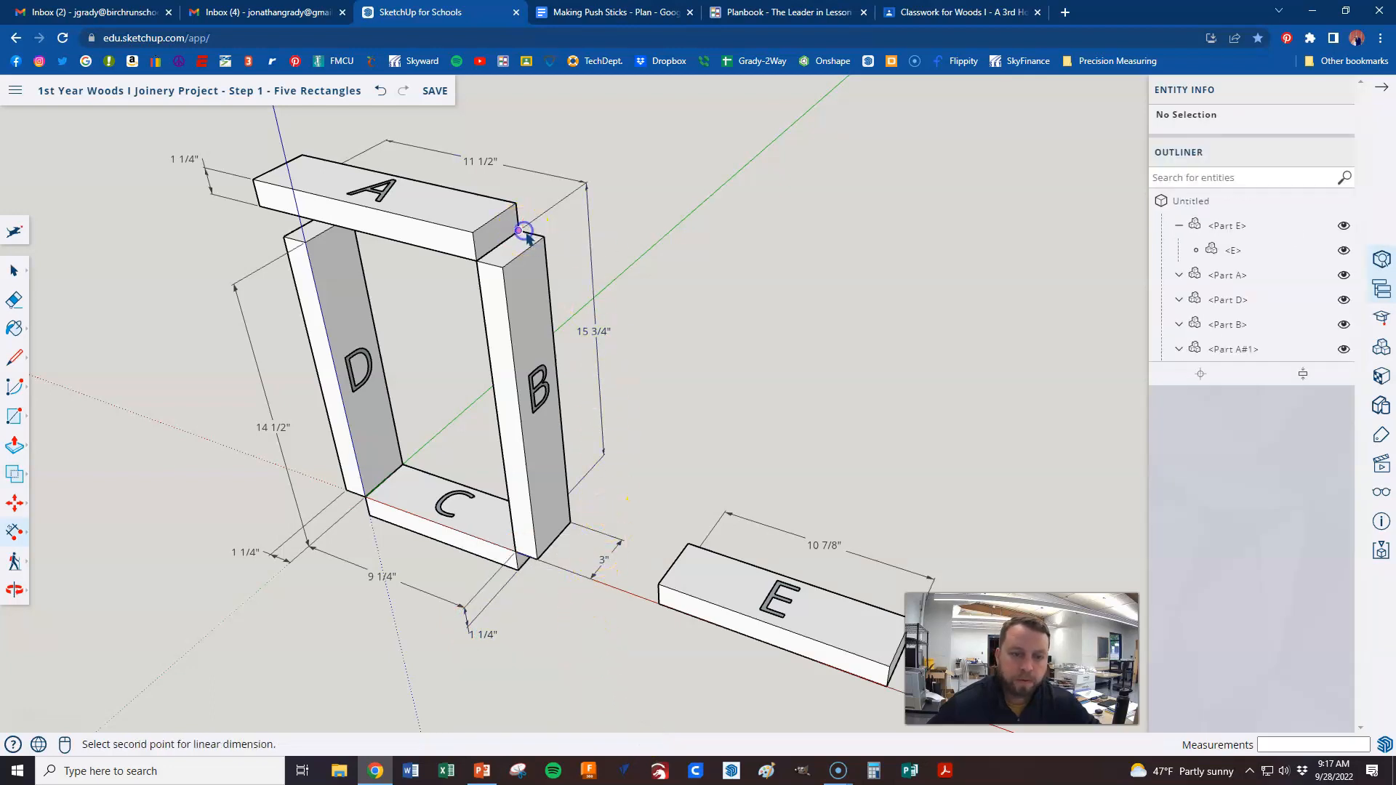
{"action": "left_click", "coordinate": [544, 236]}
{"action": "left_click", "coordinate": [630, 180]}
{"action": "right_click", "coordinate": [624, 176]}
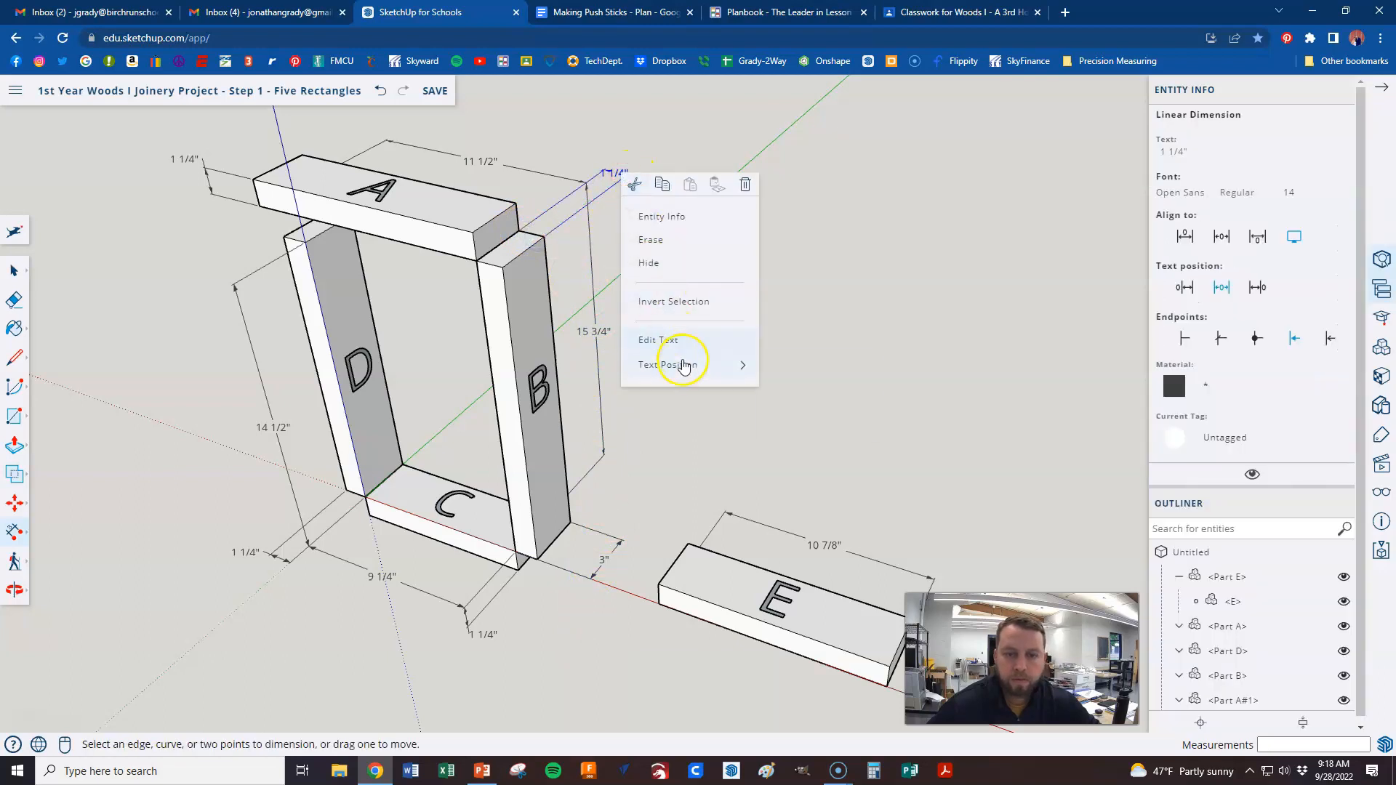
{"action": "mouse_move", "coordinate": [680, 365]}
{"action": "left_click", "coordinate": [822, 419]}
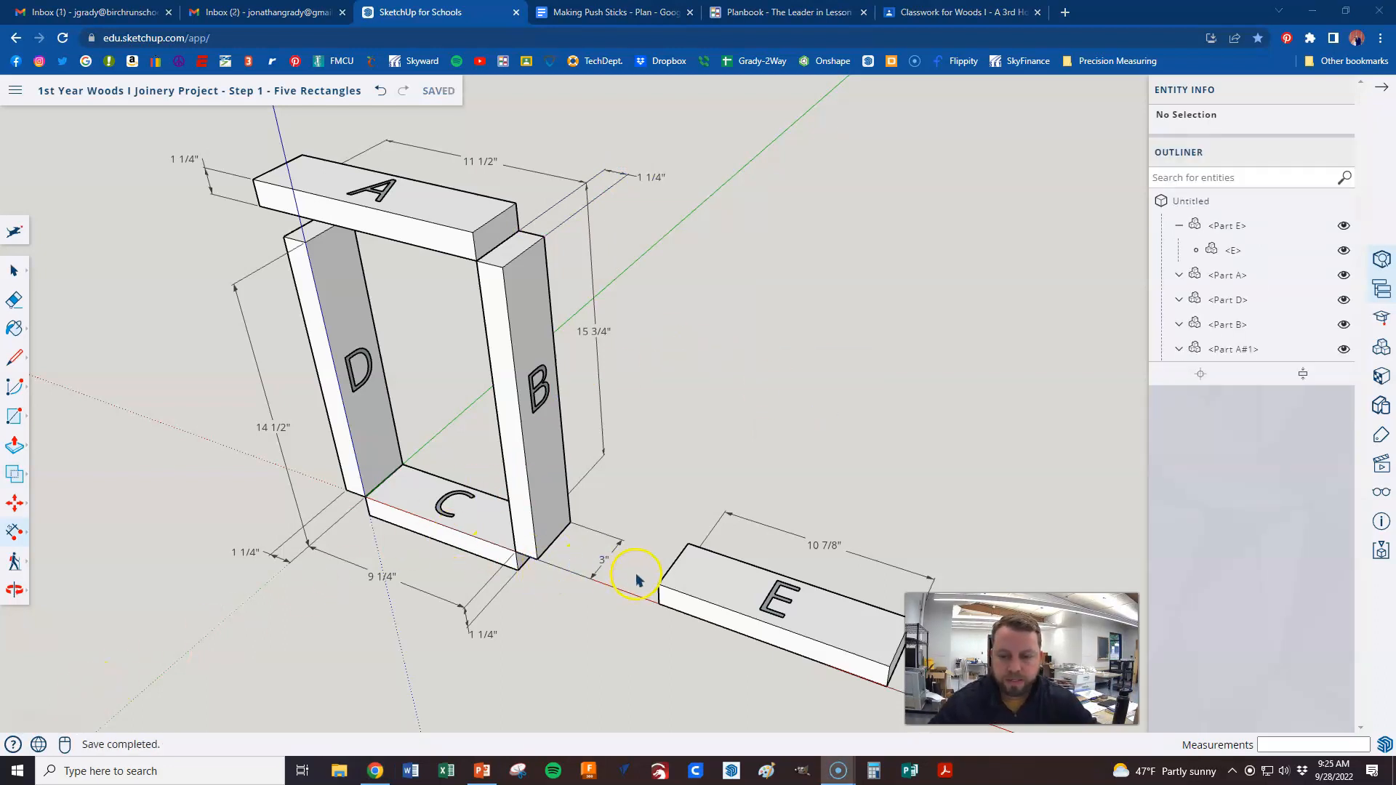
{"action": "left_click", "coordinate": [658, 584]}
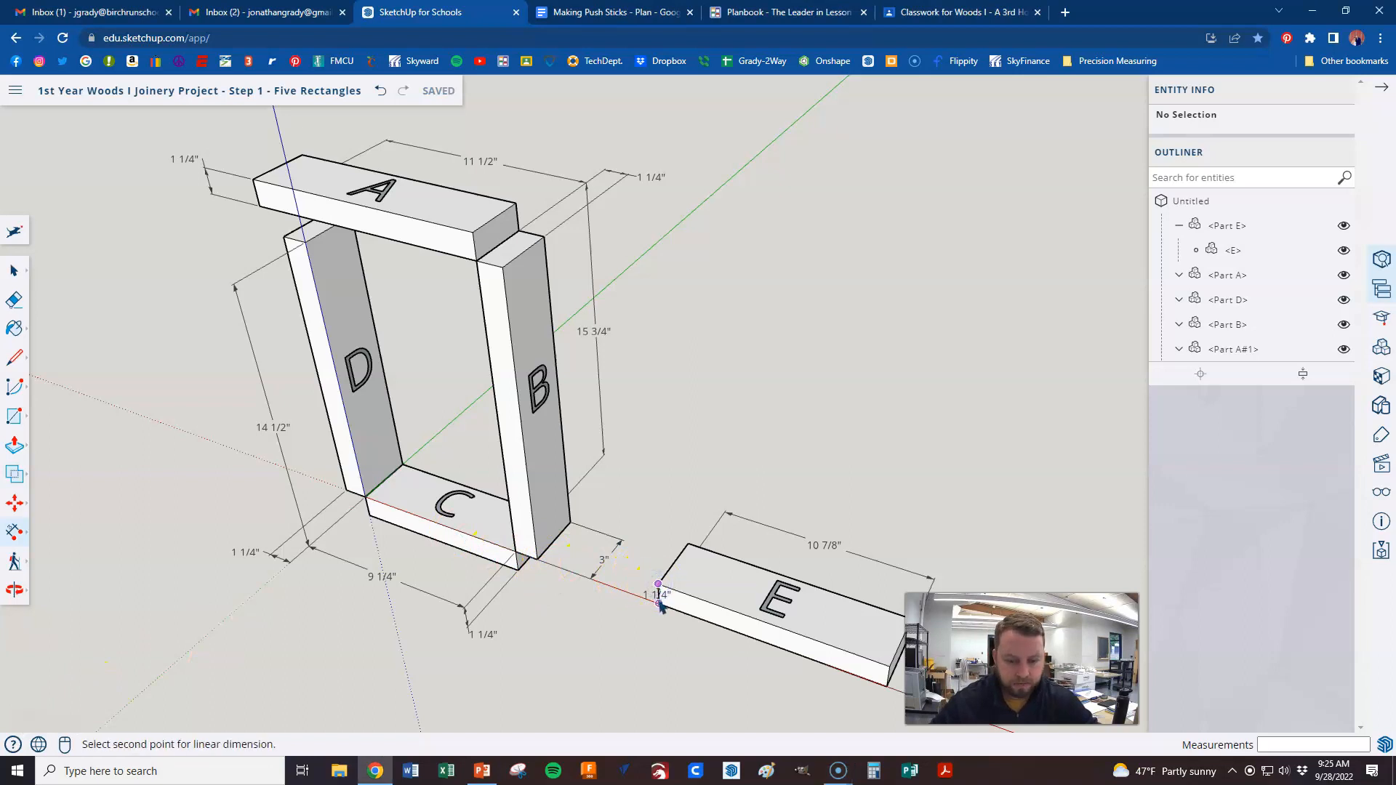
{"action": "left_click", "coordinate": [659, 602]}
{"action": "scroll", "coordinate": [657, 601], "scroll_direction": "down", "scroll_amount": 2}
{"action": "left_click", "coordinate": [738, 625]}
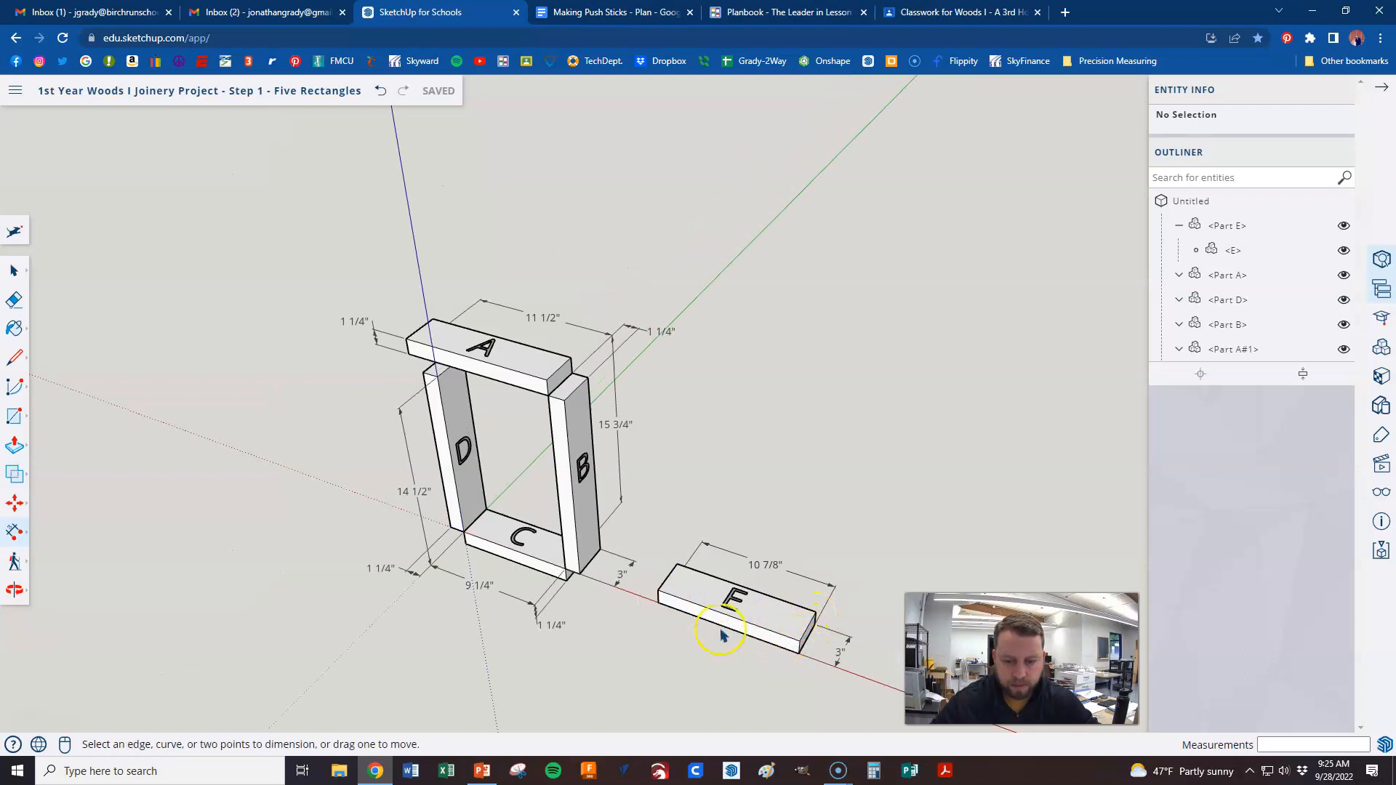
Dimension the thickness of board E at its end nearest the frame and set the dimension's text position to Outside Start.
{"action": "left_click", "coordinate": [659, 593]}
{"action": "left_click", "coordinate": [648, 611]}
{"action": "left_click", "coordinate": [631, 633]}
{"action": "right_click", "coordinate": [629, 632]}
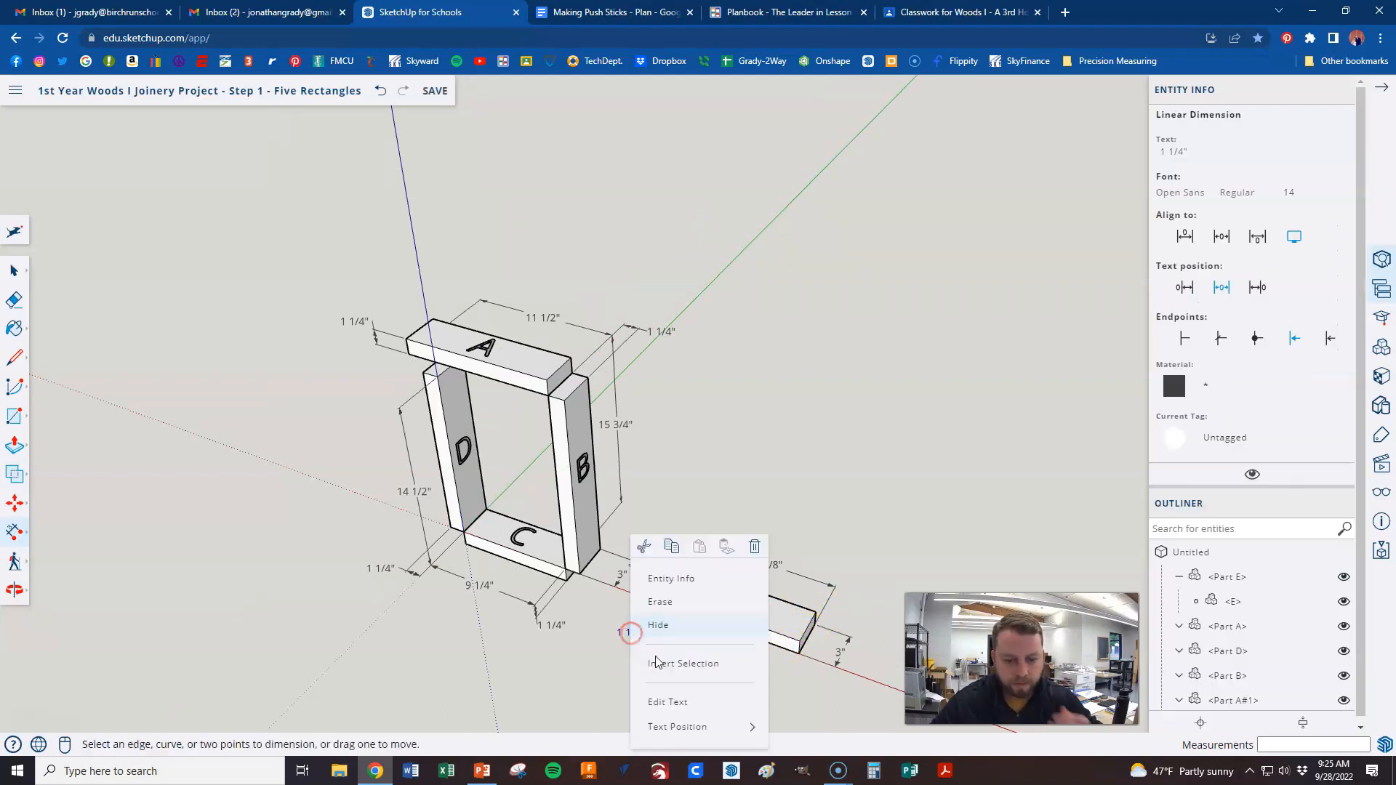
{"action": "left_click", "coordinate": [690, 726]}
{"action": "left_click", "coordinate": [842, 677]}
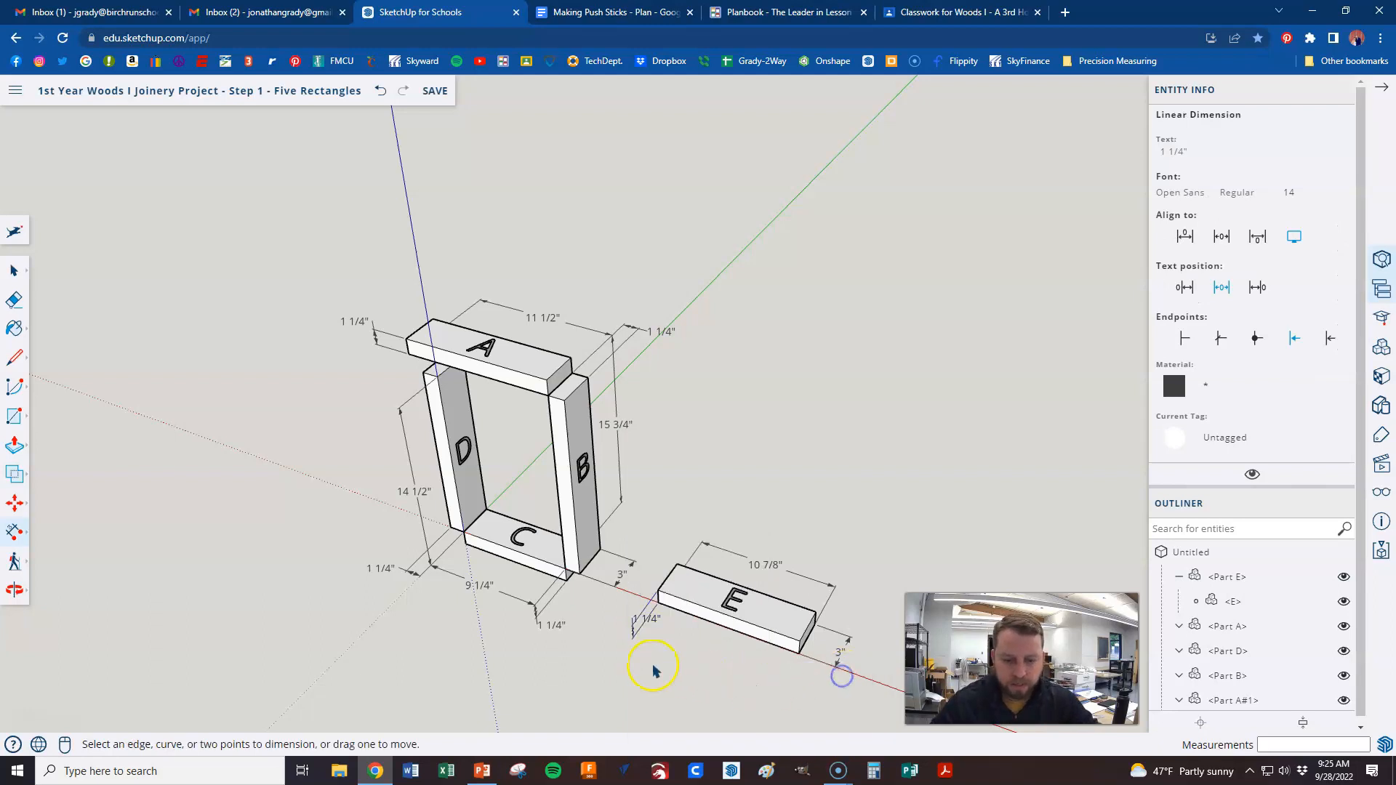
Change the text position of board E's thickness dimension to Outside End and deselect the dimension.
{"action": "left_click", "coordinate": [653, 658]}
{"action": "right_click", "coordinate": [634, 629]}
{"action": "left_click", "coordinate": [695, 726]}
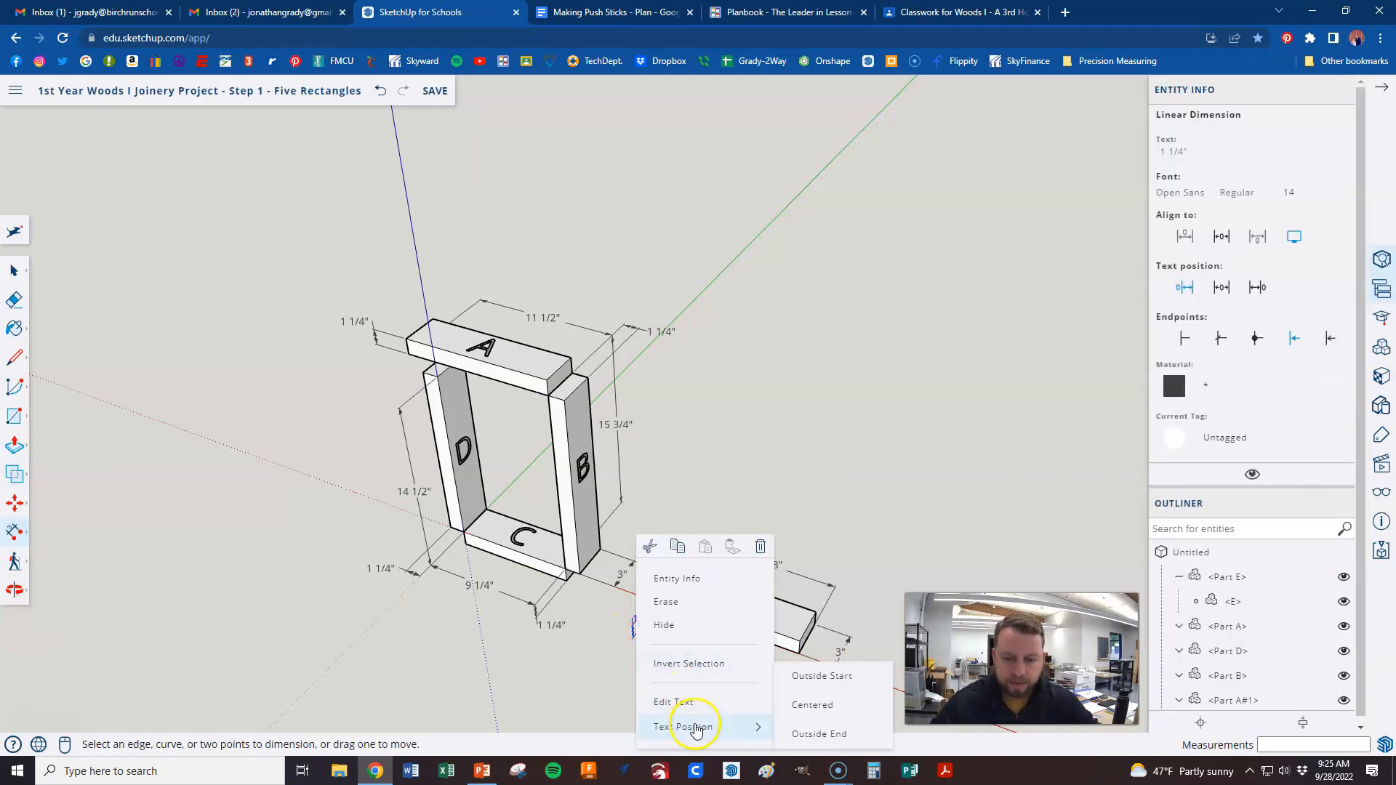
{"action": "left_click", "coordinate": [802, 731]}
{"action": "left_click", "coordinate": [758, 658]}
{"action": "scroll", "coordinate": [805, 666], "scroll_direction": "up", "scroll_amount": 3}
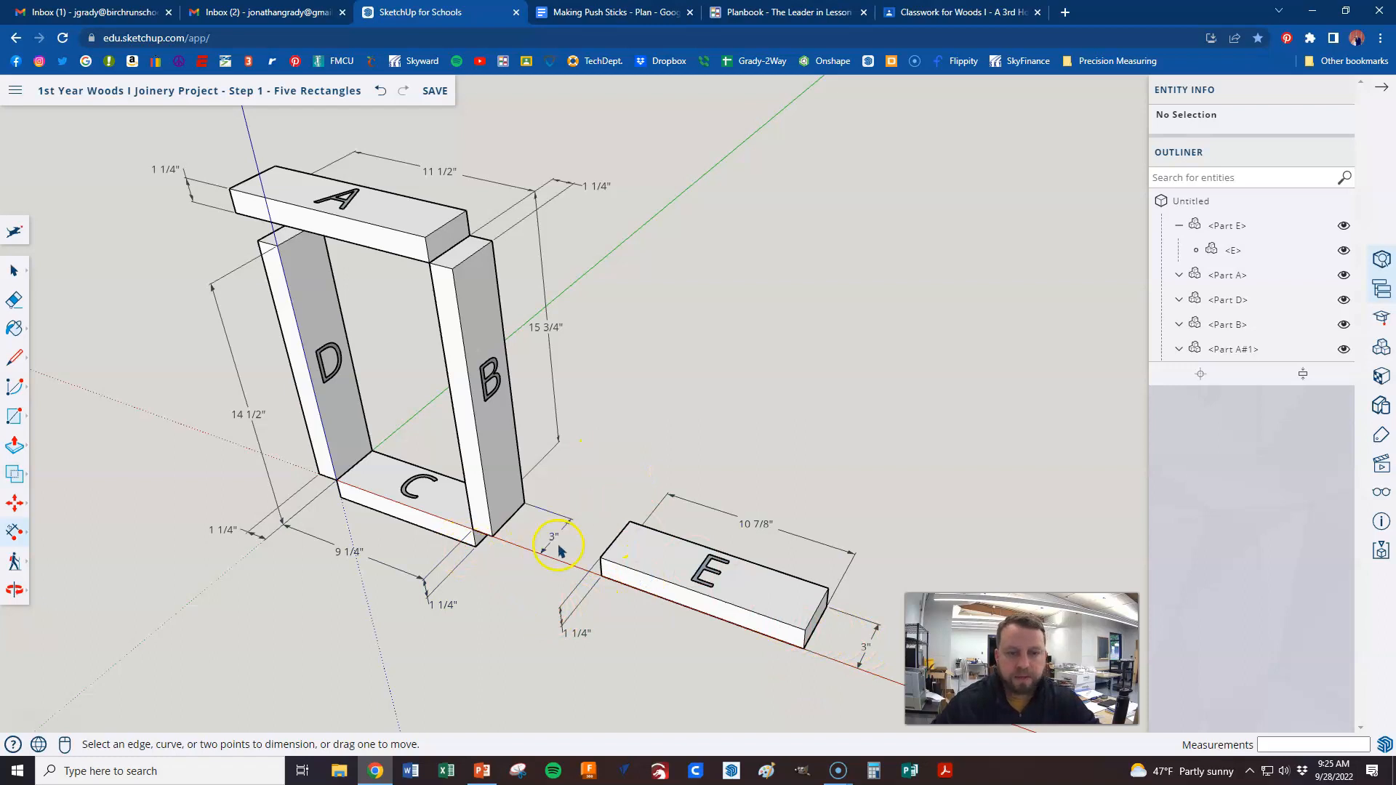
Save the model, purging all unused items, and collapse Part E in the Outliner.
{"action": "scroll", "coordinate": [756, 581], "scroll_direction": "down", "scroll_amount": 1}
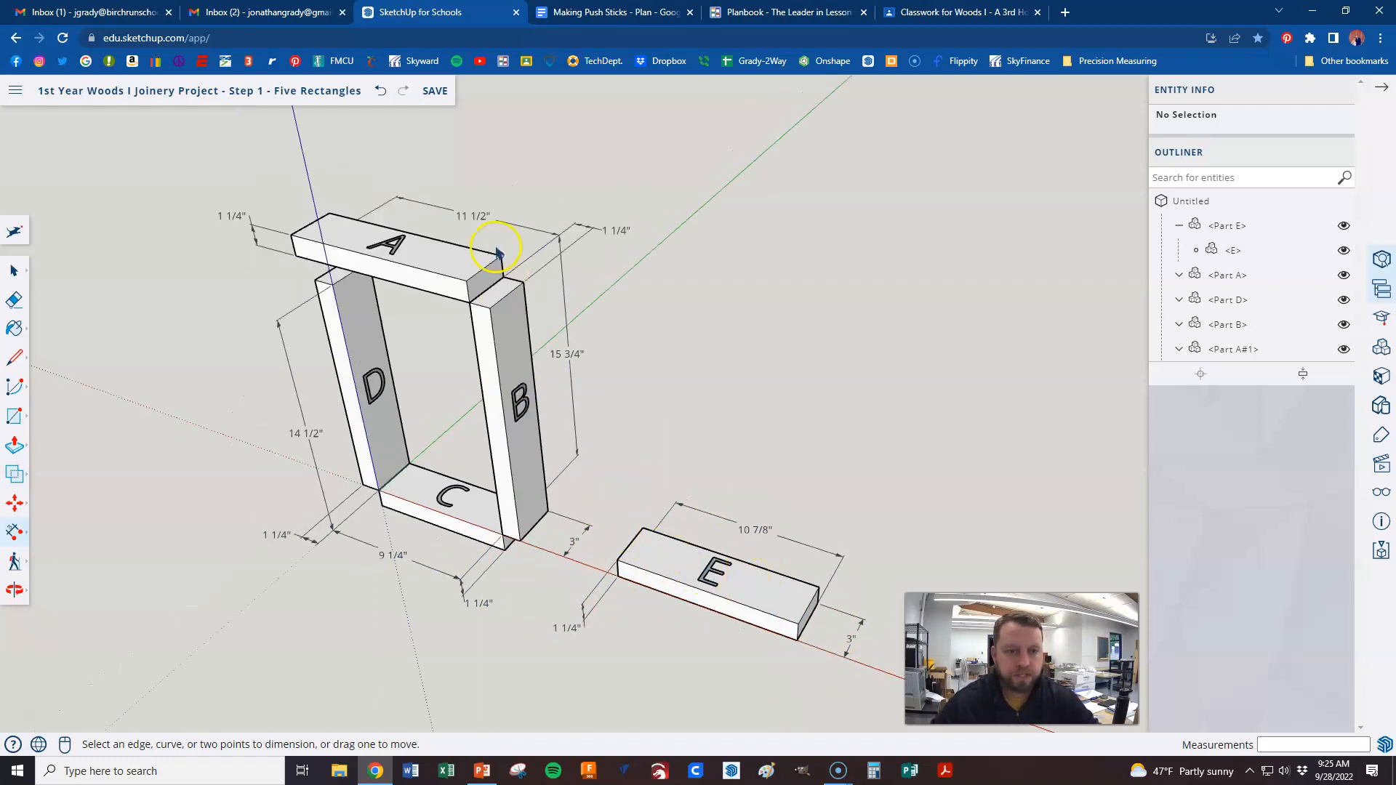
{"action": "left_click", "coordinate": [435, 91]}
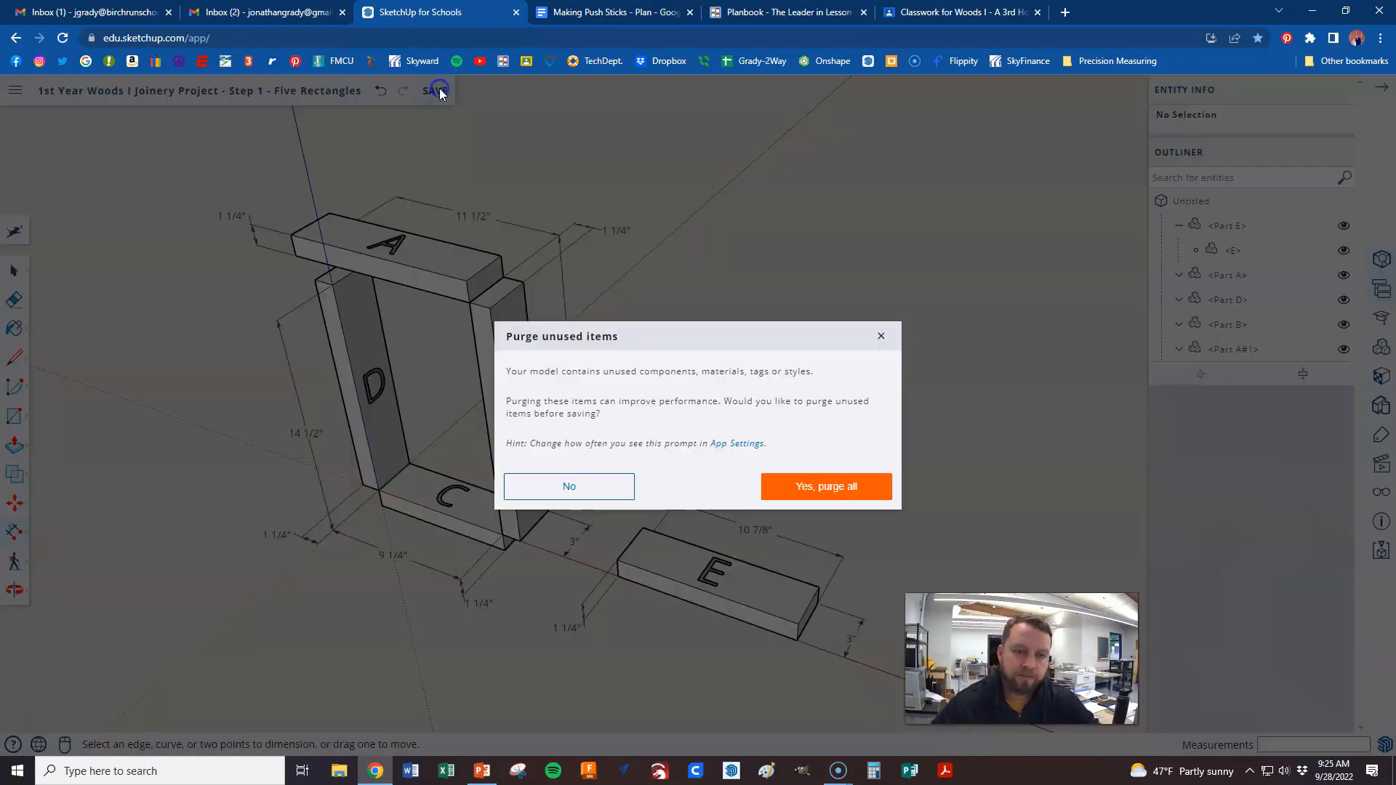
{"action": "left_click", "coordinate": [826, 486]}
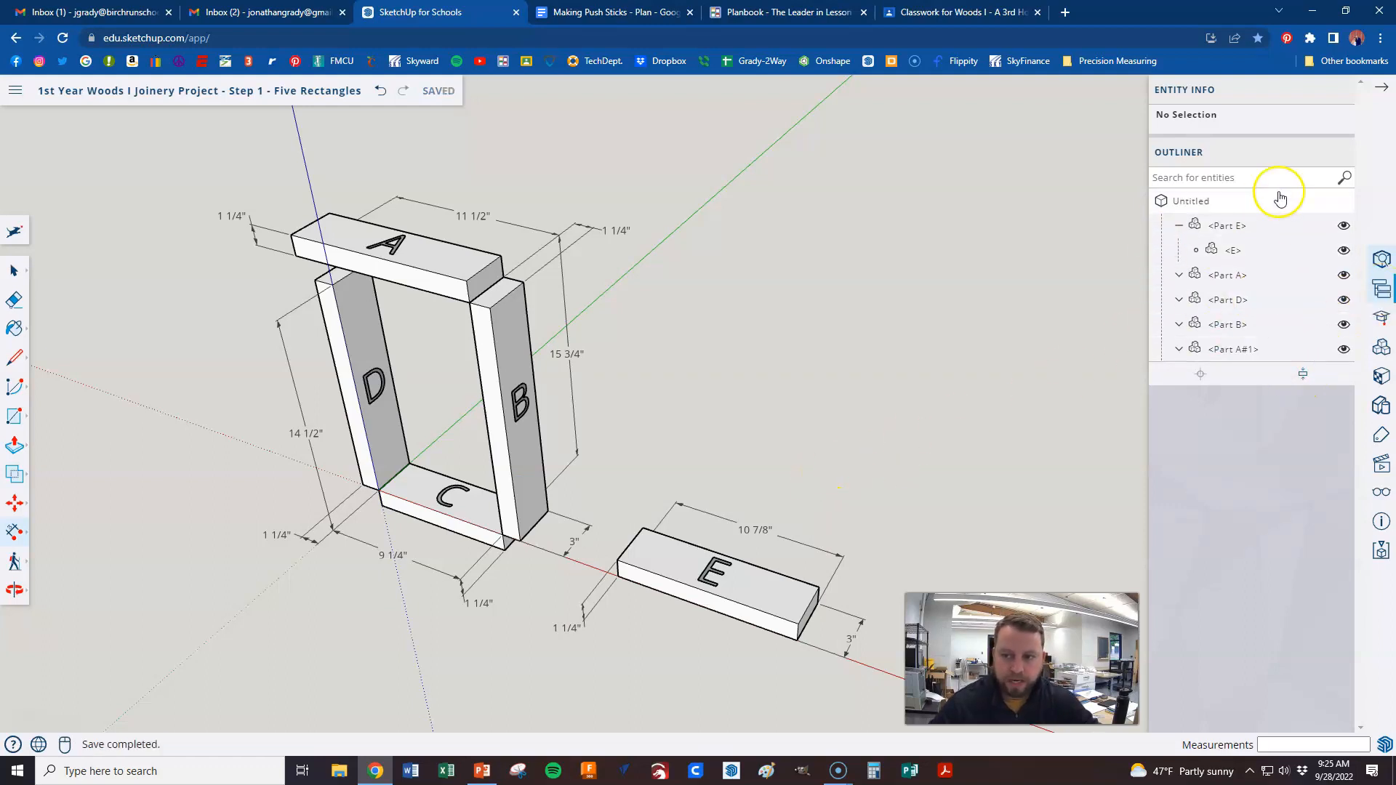
{"action": "left_click", "coordinate": [1178, 226]}
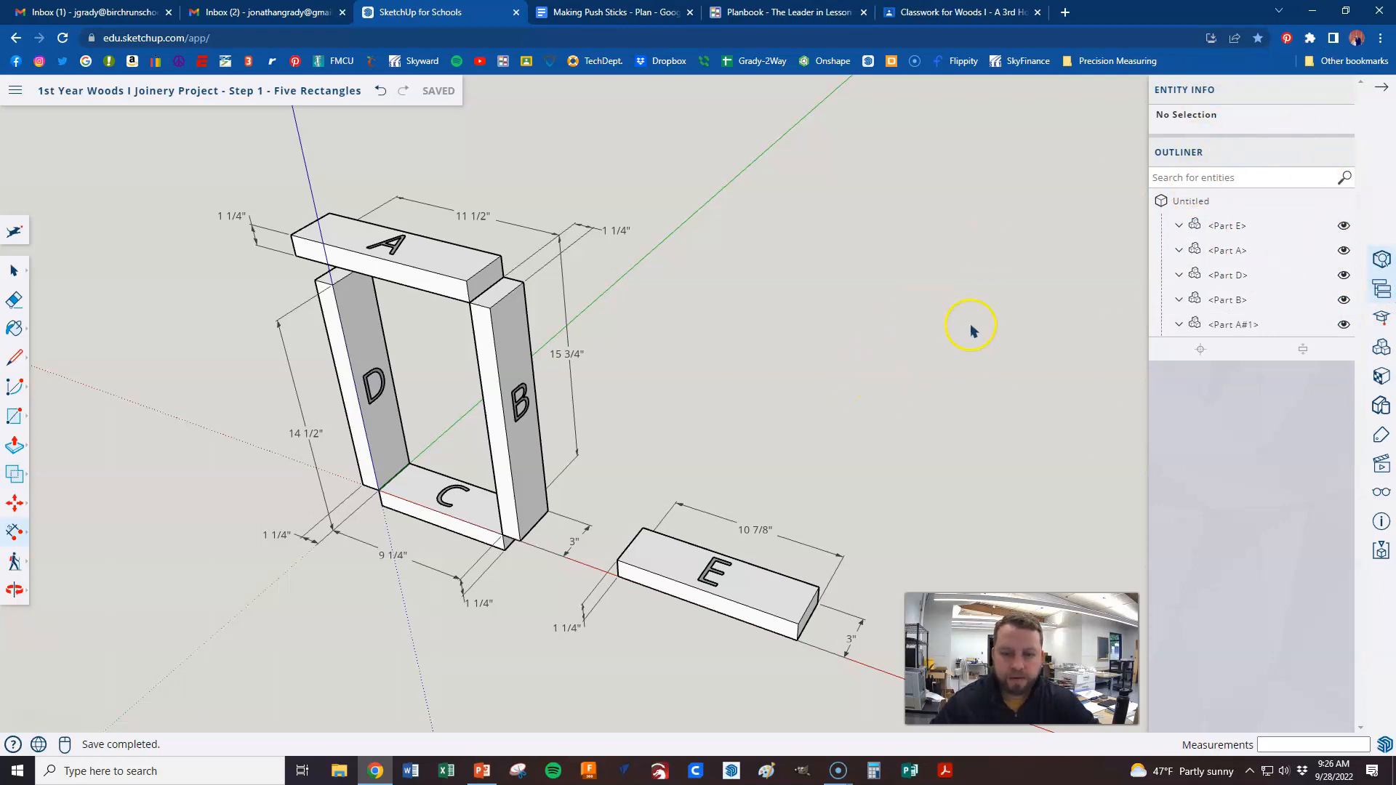
Open the Windows Snipping Tool and set its mode to Rectangular Snip.
{"action": "left_click", "coordinate": [204, 772]}
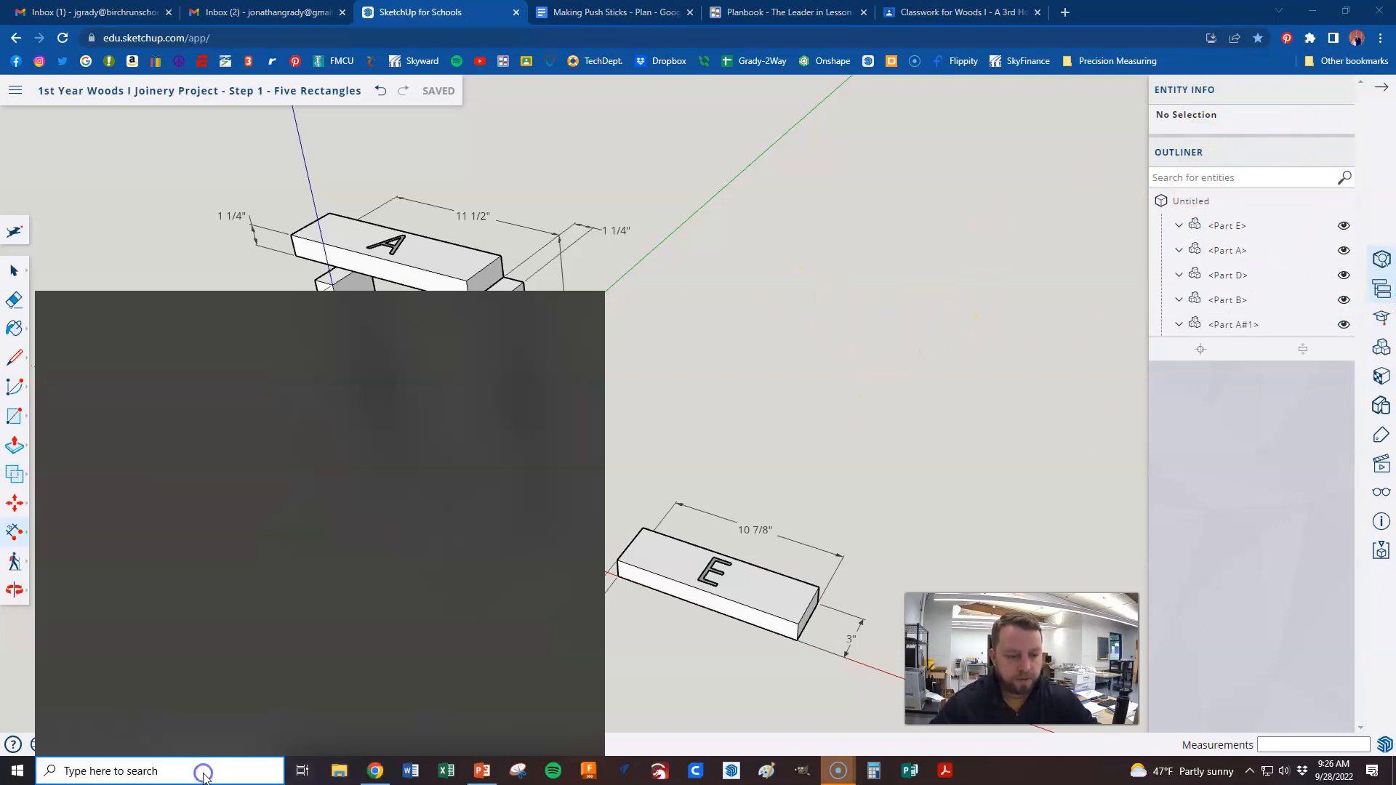
{"action": "type", "text": "snip"}
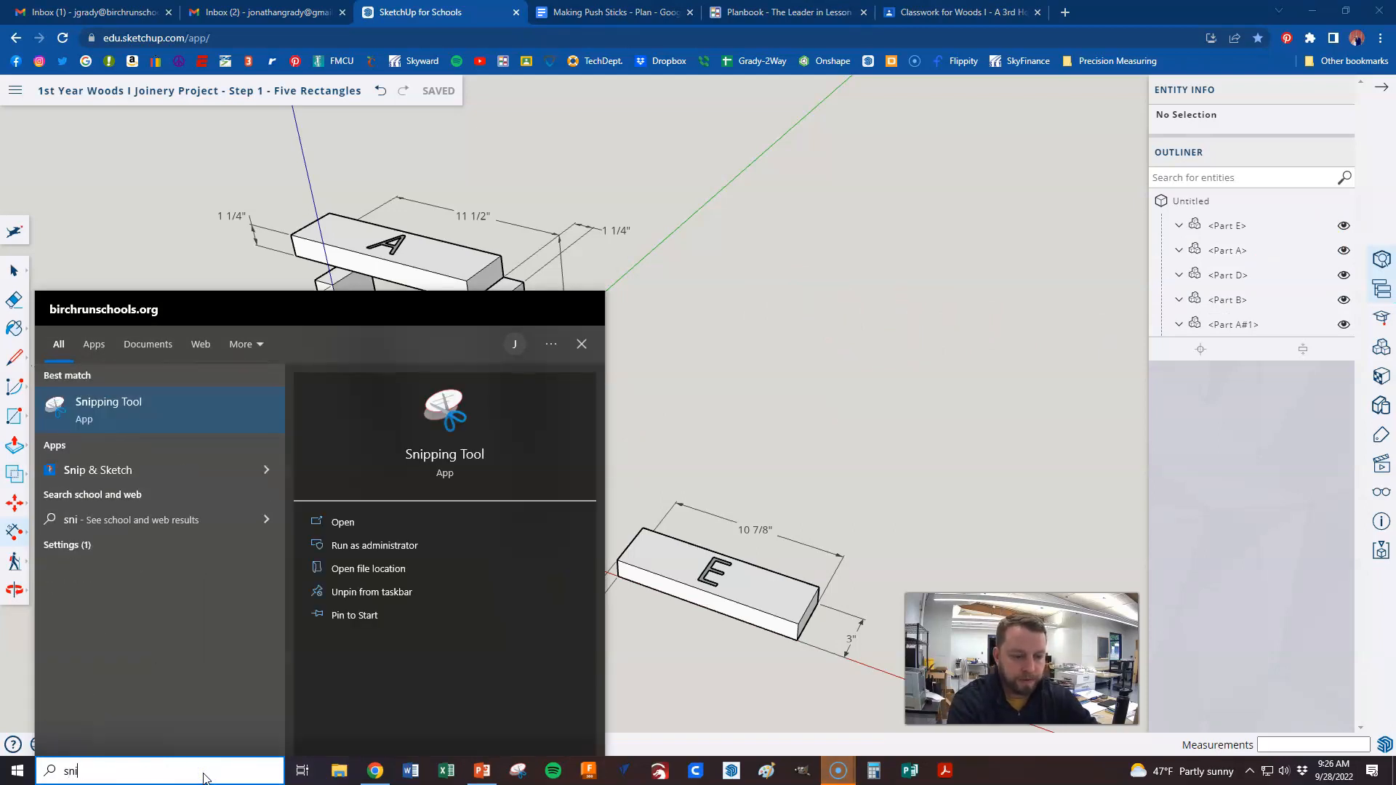
{"action": "left_click", "coordinate": [443, 415]}
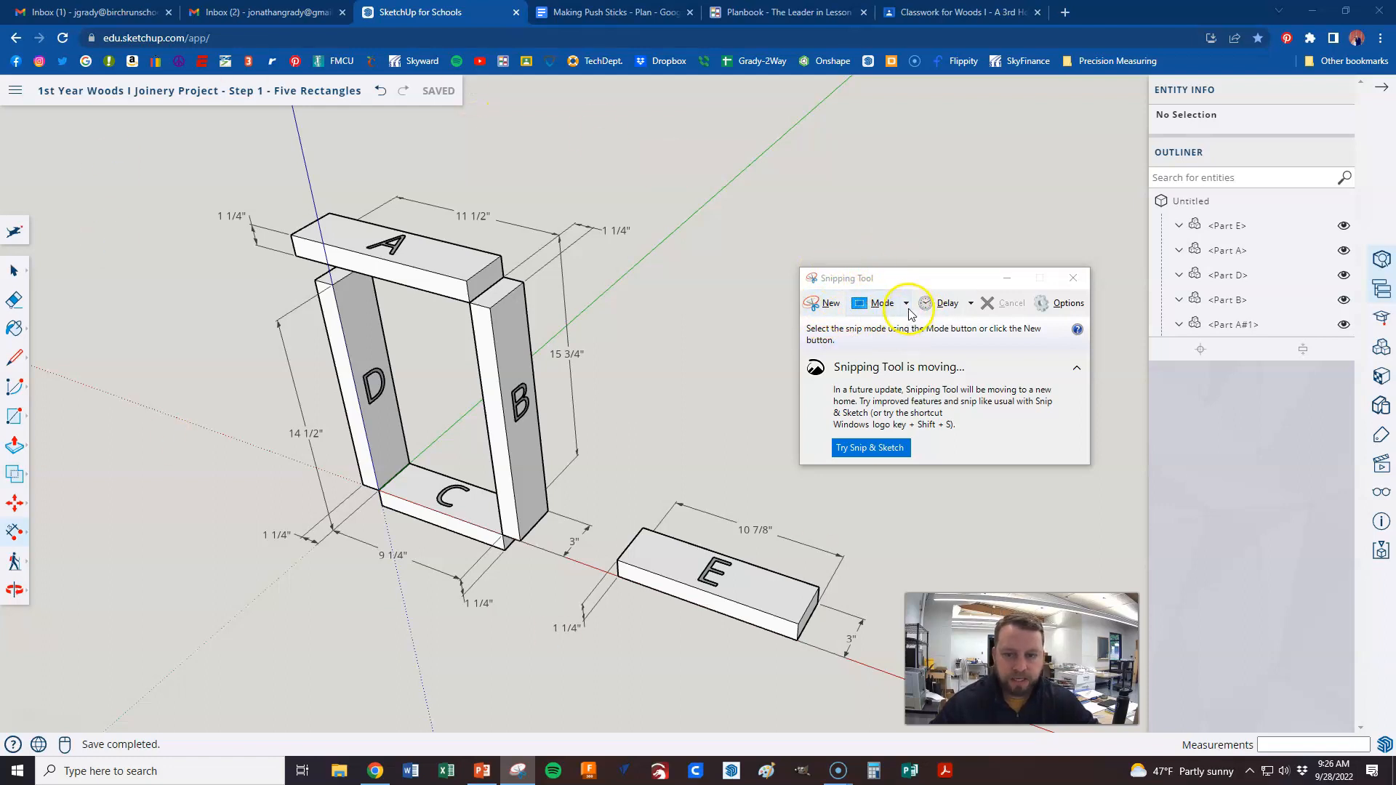
{"action": "left_click", "coordinate": [882, 304]}
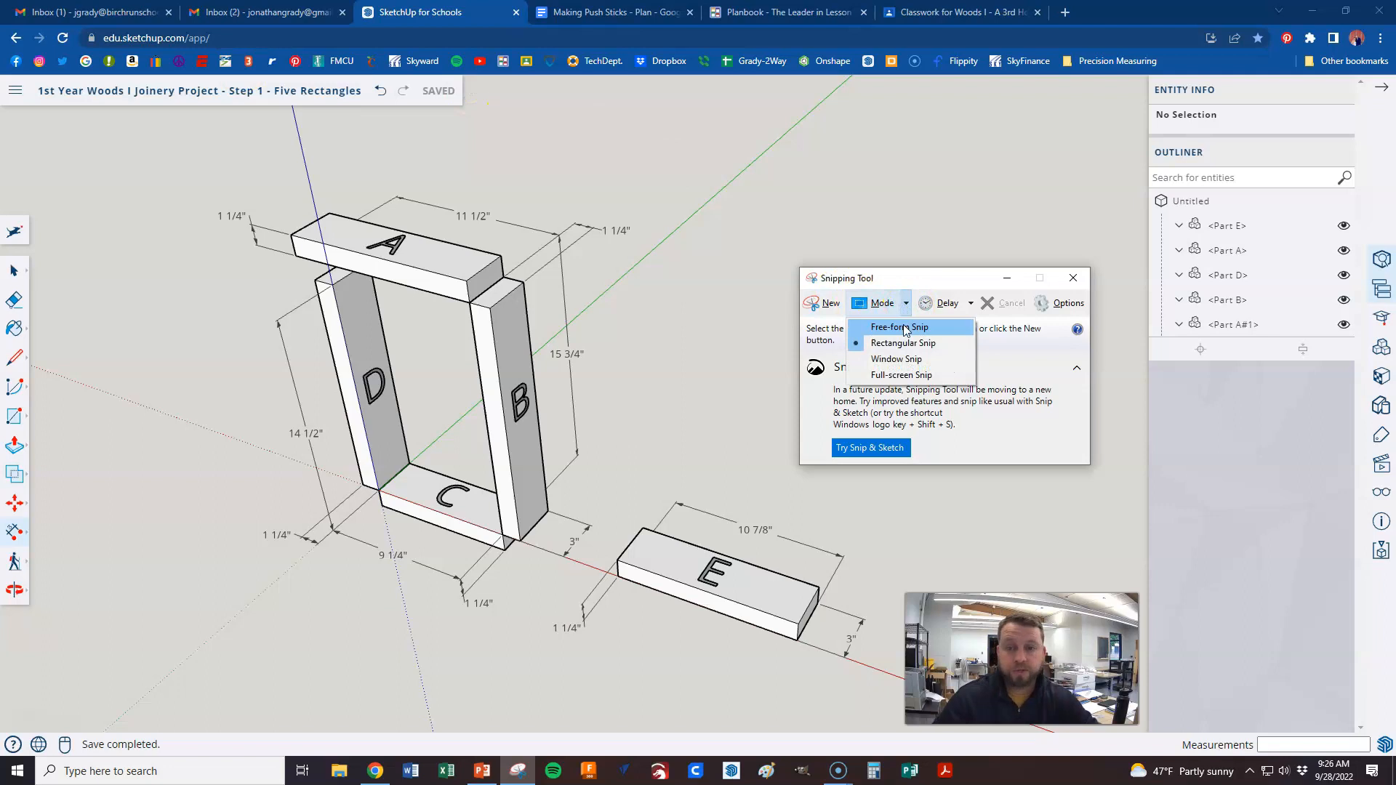
{"action": "left_click", "coordinate": [891, 361]}
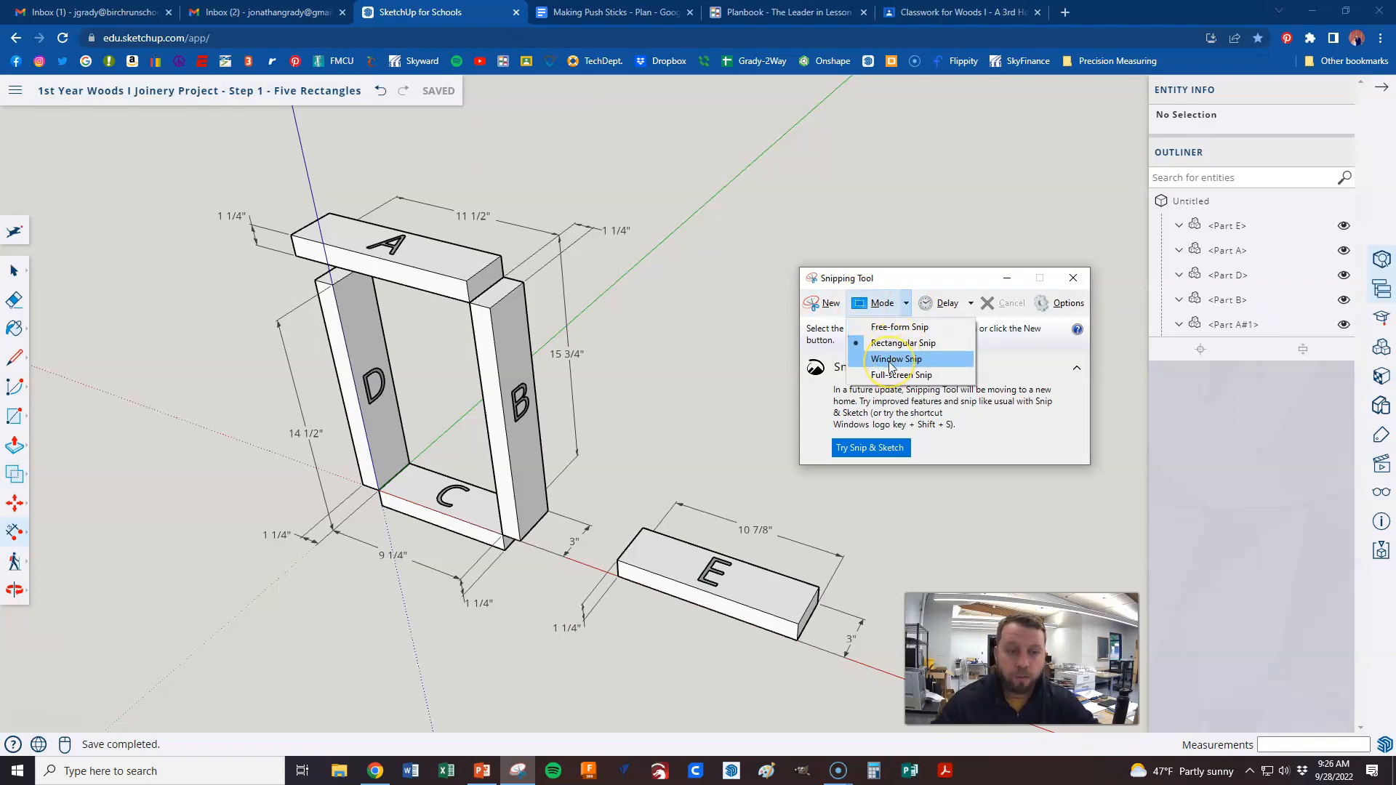
{"action": "left_click", "coordinate": [893, 376]}
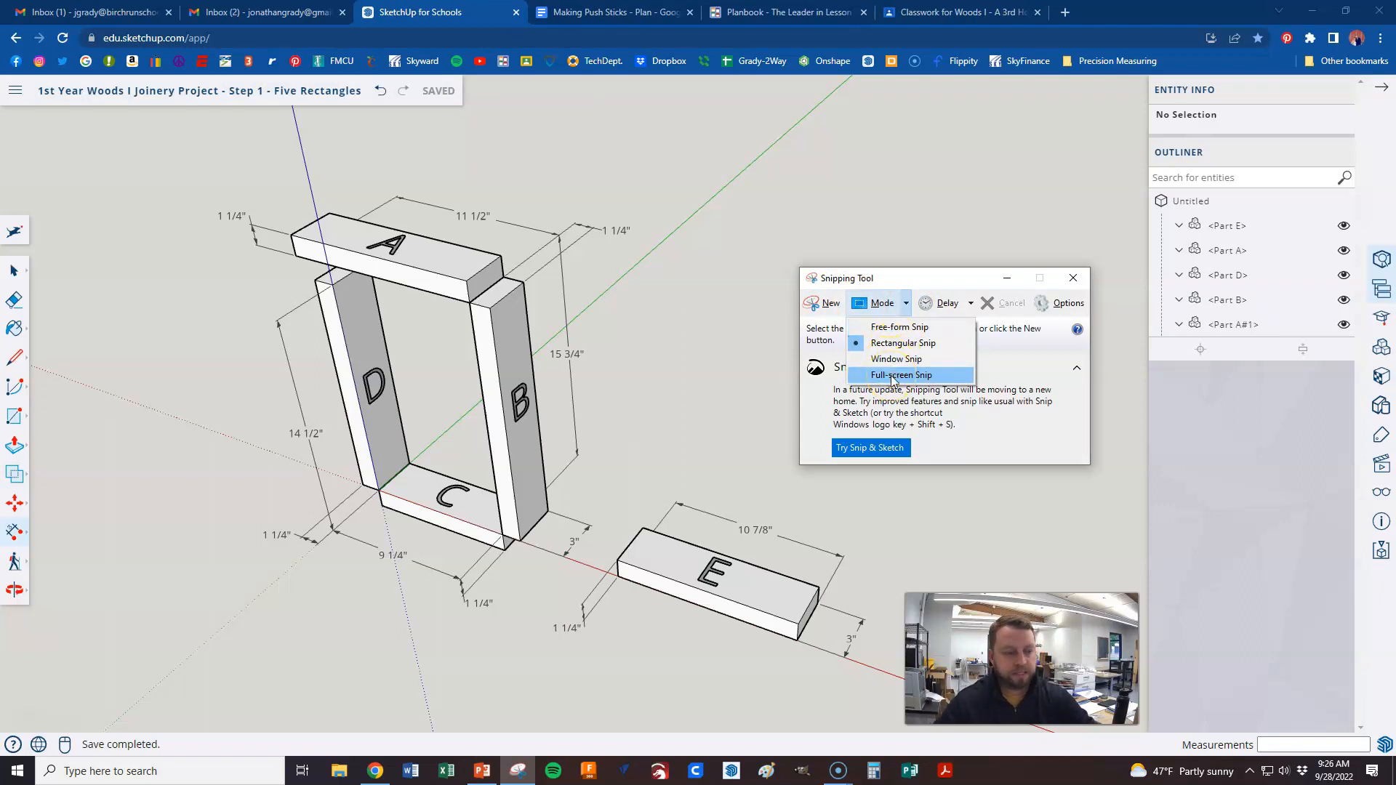
{"action": "left_click", "coordinate": [909, 343]}
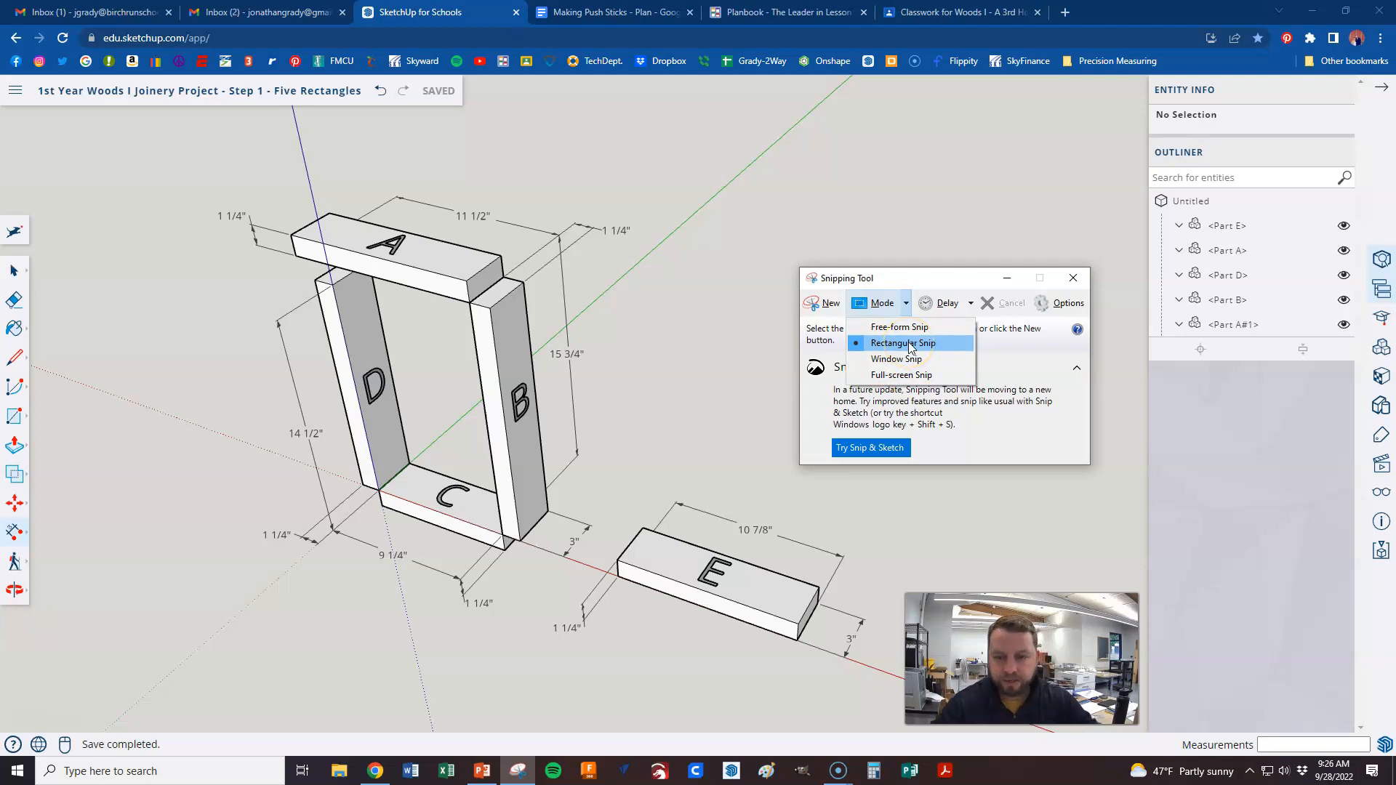
Capture a new rectangular snip of the whole SketchUp workspace, from the model title bar down to the status bar.
{"action": "left_click", "coordinate": [818, 302]}
{"action": "left_click", "coordinate": [820, 303]}
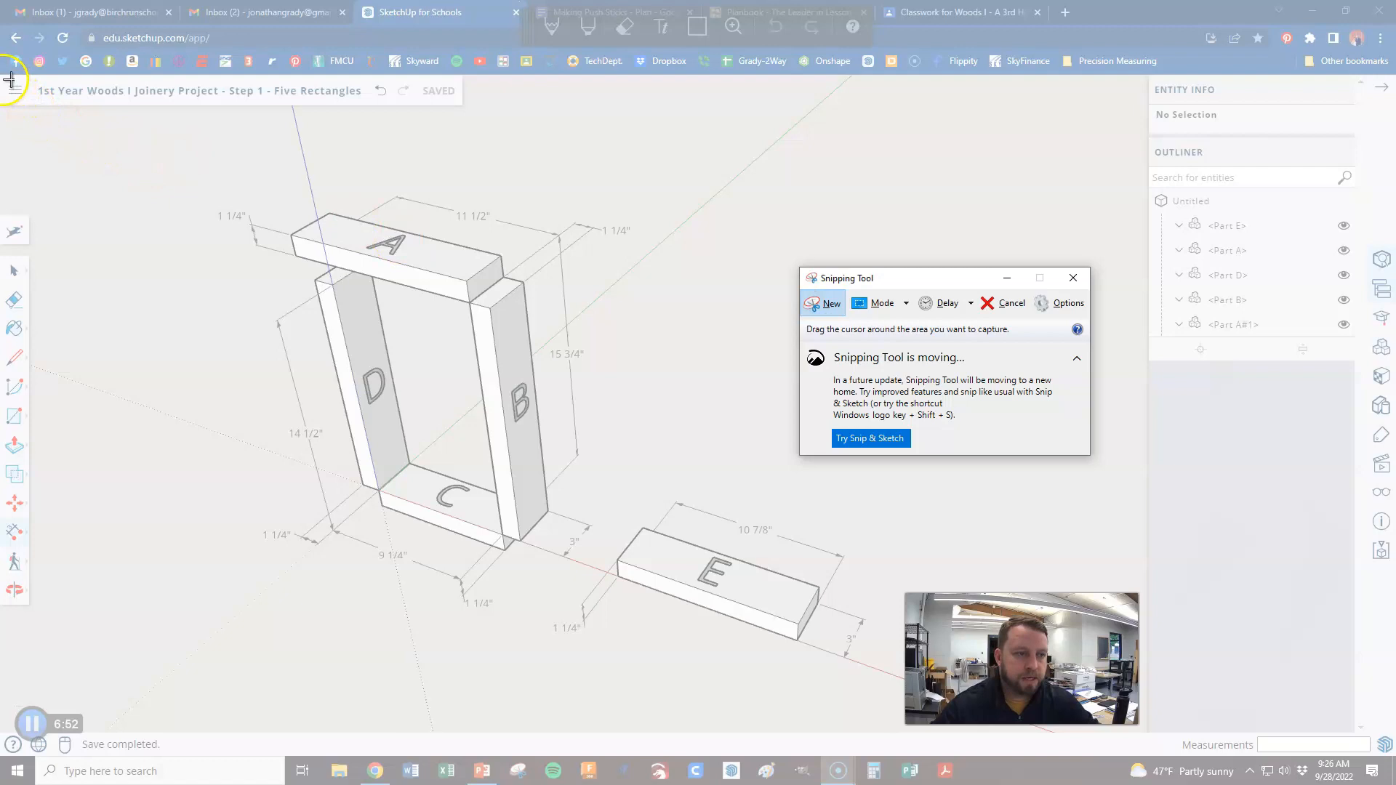
{"action": "left_click_drag", "start_coordinate": [2, 76], "coordinate": [1392, 753]}
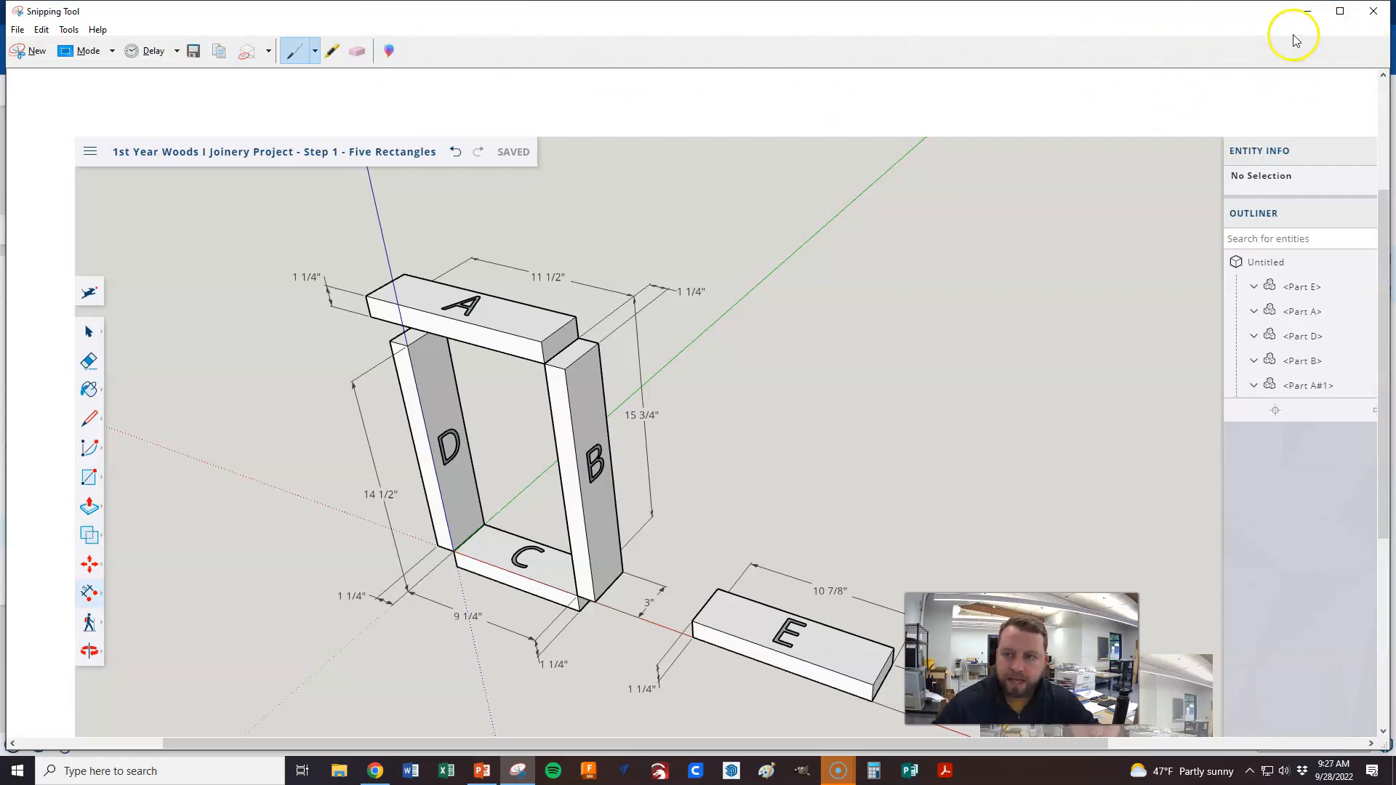
Save the snip as a PNG in Downloads, named Capture followed by the author's surname, and close Snipping Tool.
{"action": "left_click", "coordinate": [18, 30]}
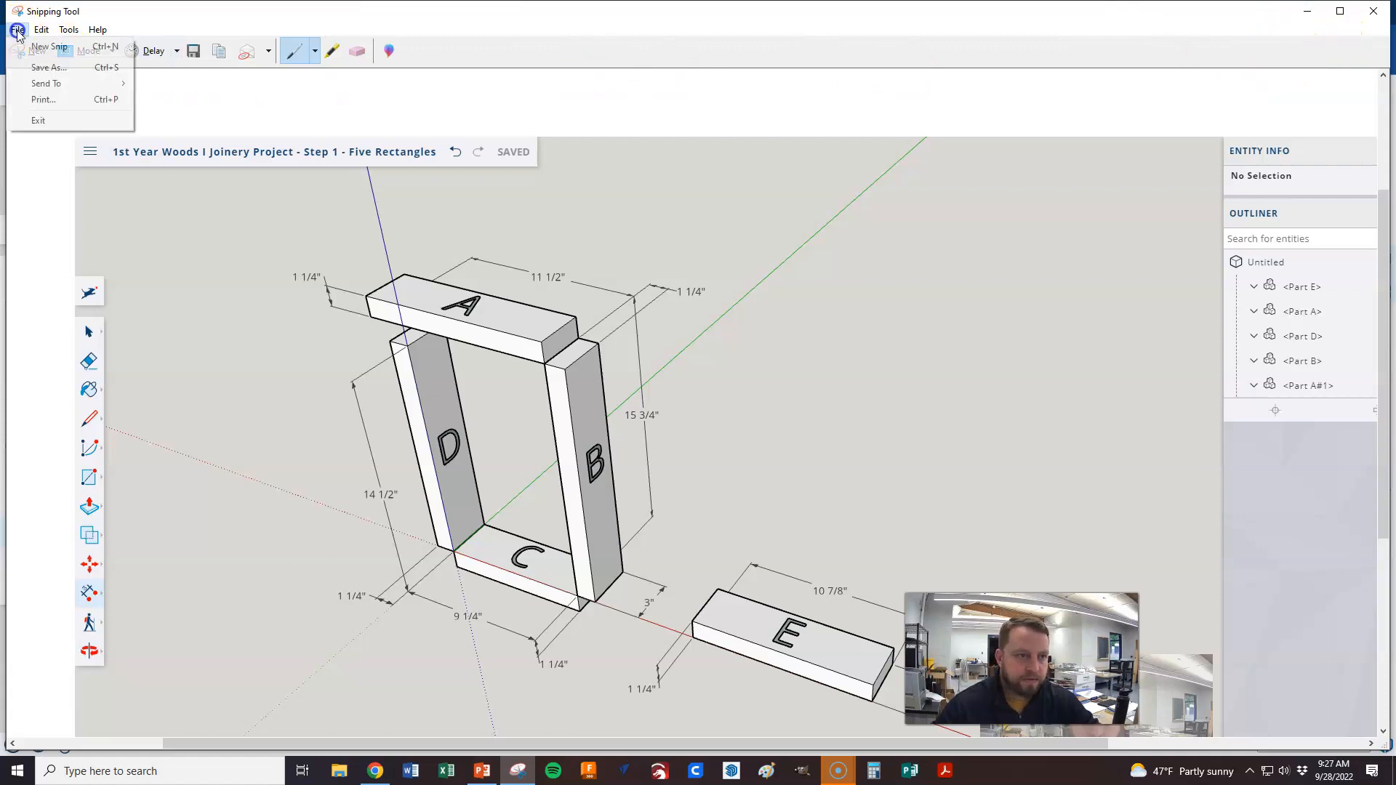
{"action": "left_click", "coordinate": [42, 66]}
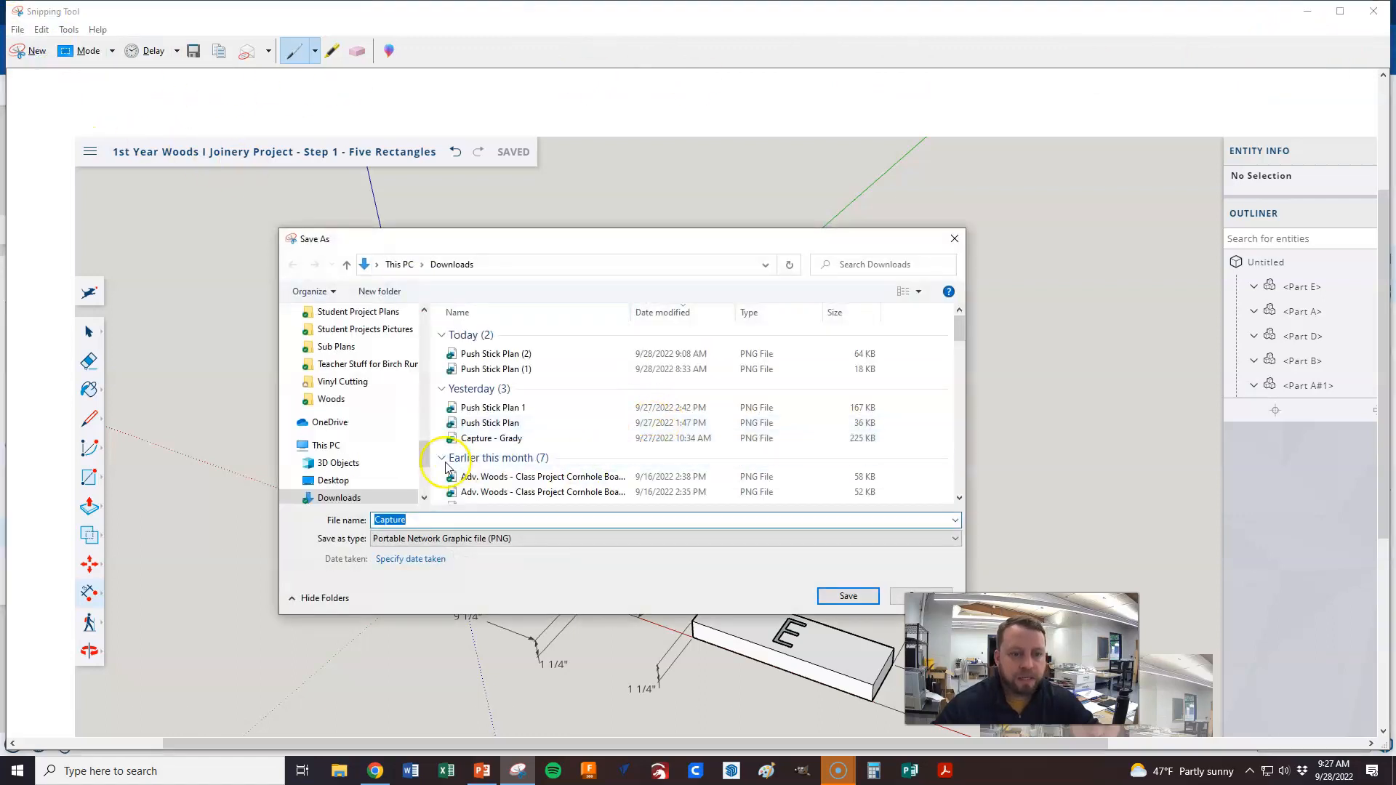
{"action": "left_click", "coordinate": [408, 520]}
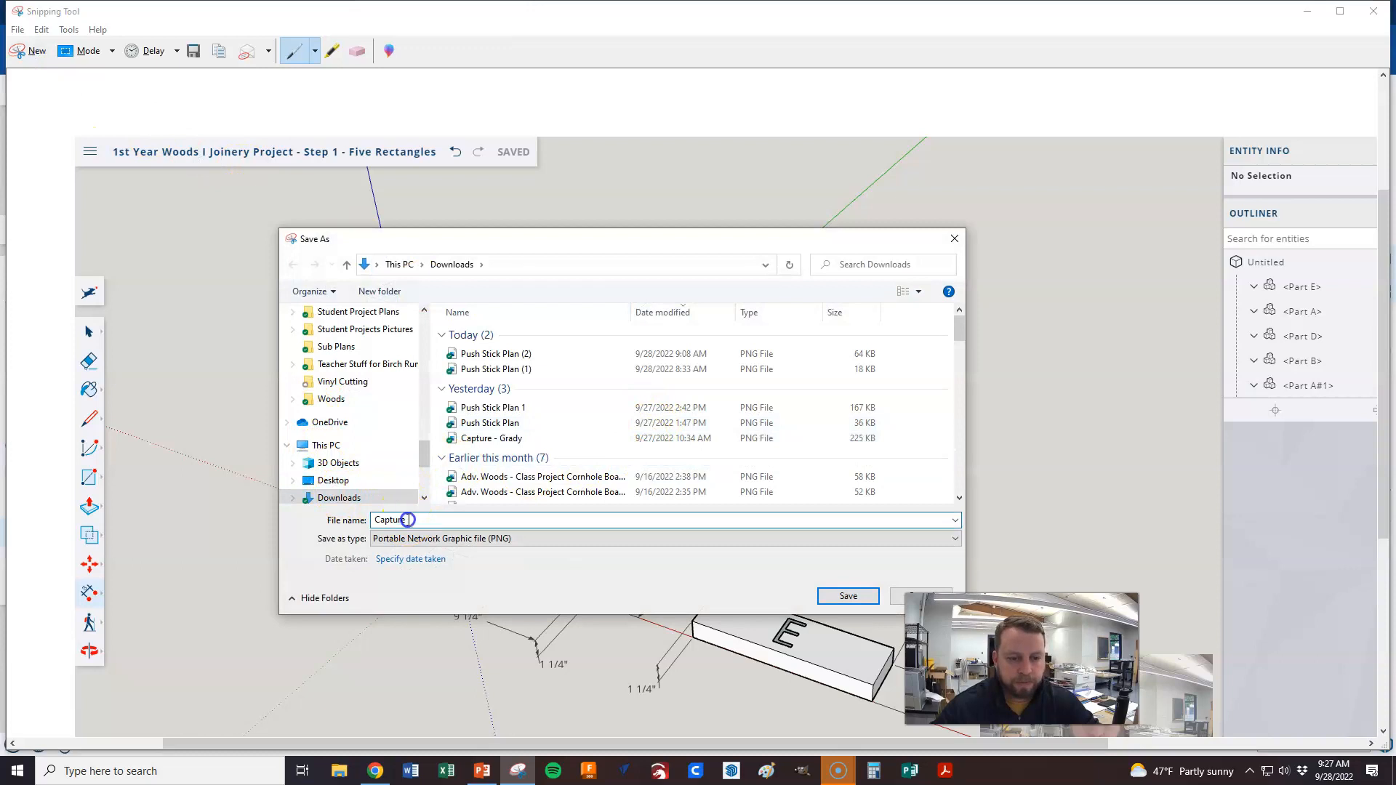
{"action": "type", "text": "Gra"}
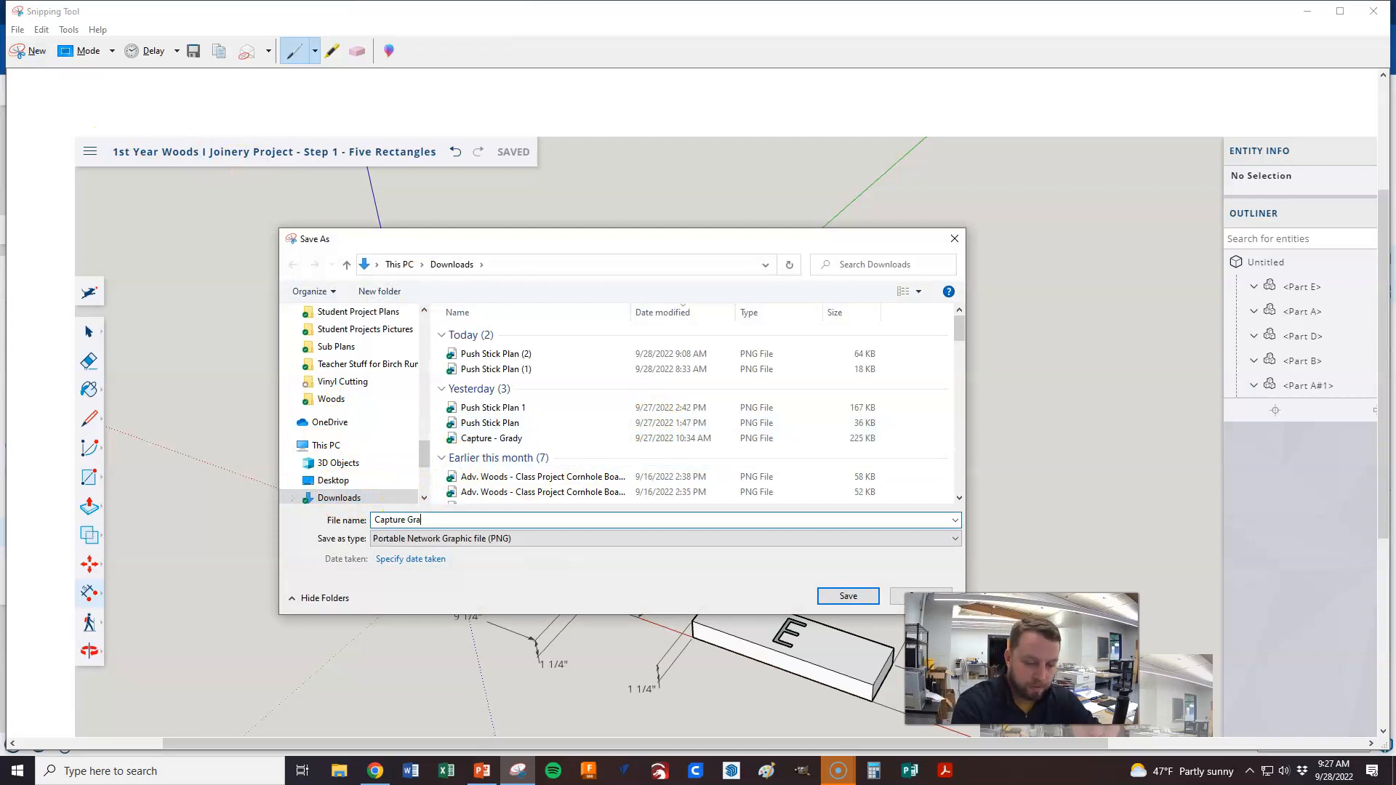
{"action": "type", "text": "dy"}
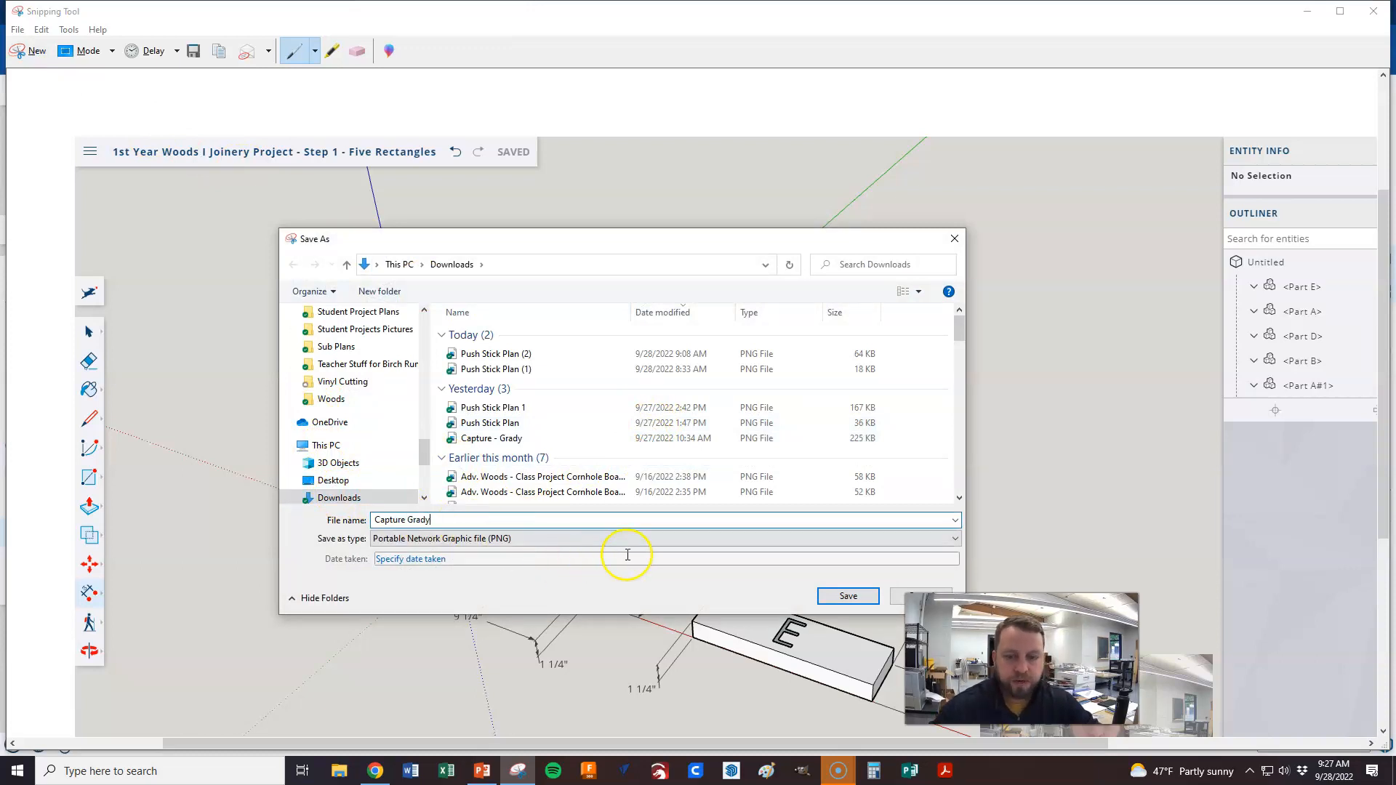
{"action": "left_click", "coordinate": [849, 596]}
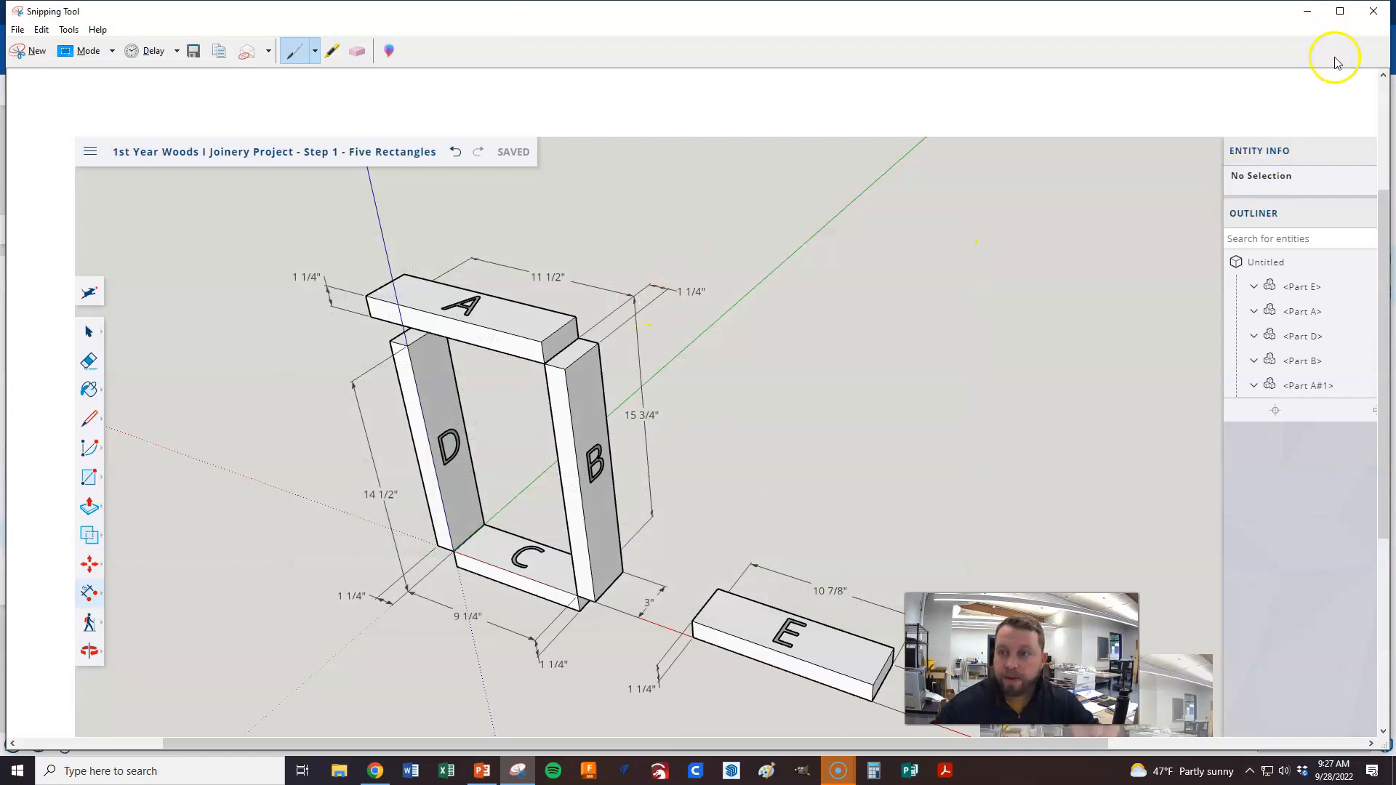
{"action": "left_click", "coordinate": [1374, 10]}
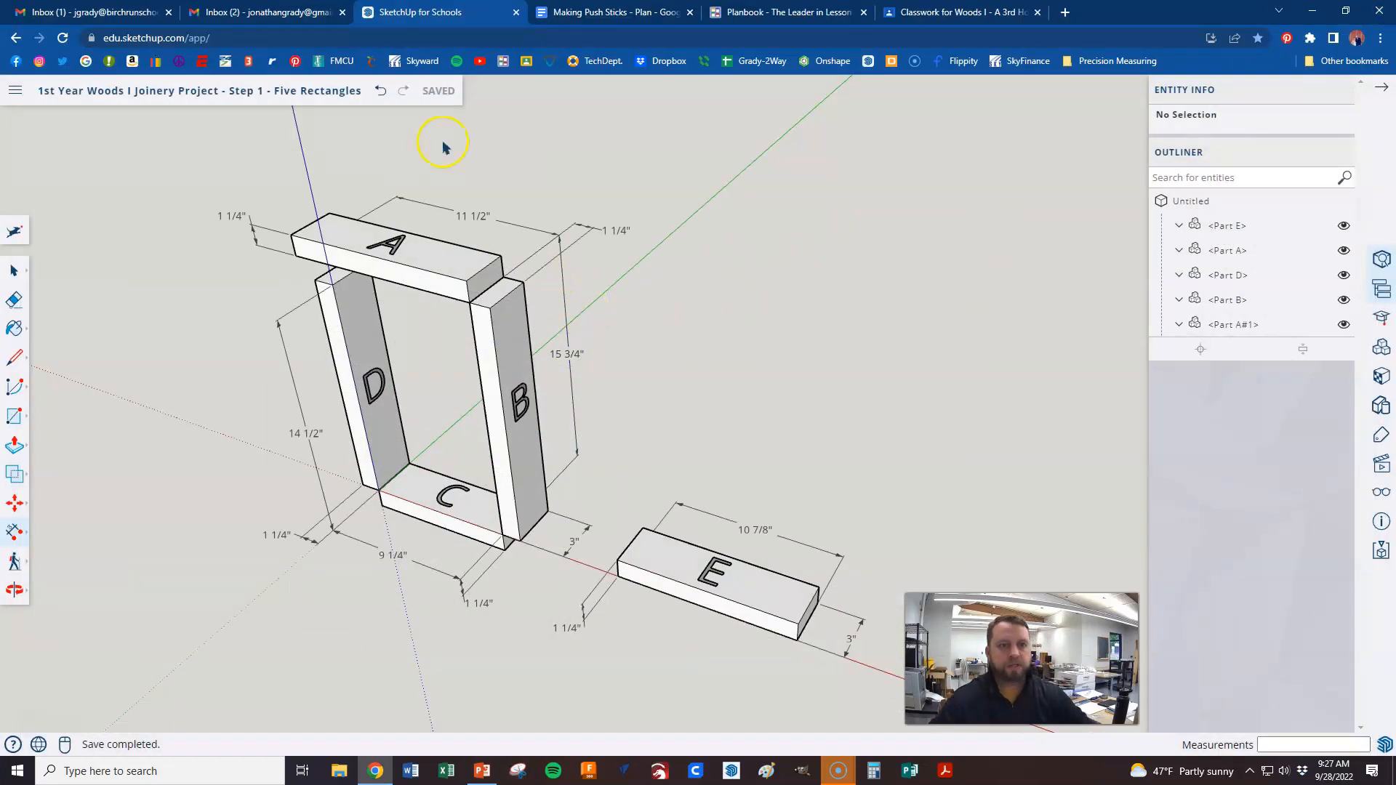